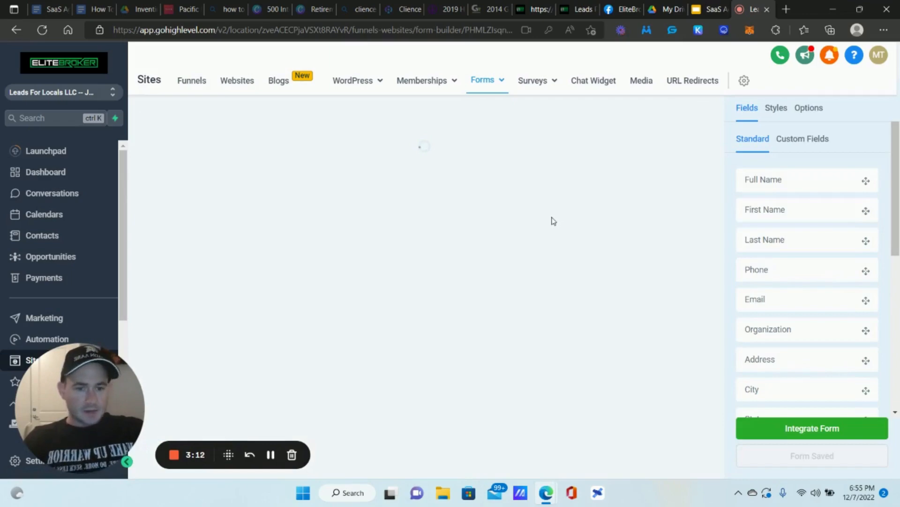
Step: Review the onboarding form's questions and upload fields, from the business name down to the past-leads list upload
scroll(391, 232, "down", 5)
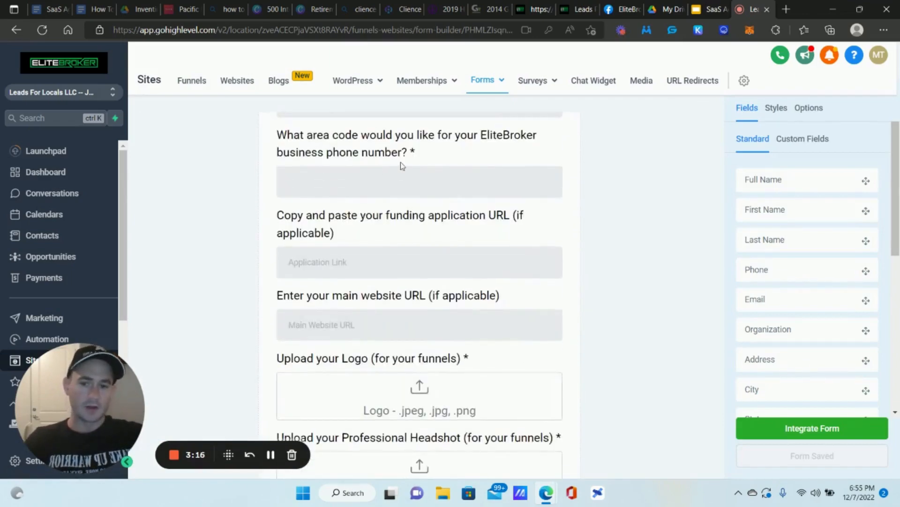
scroll(408, 185, "down", 3)
scroll(348, 289, "up", 4)
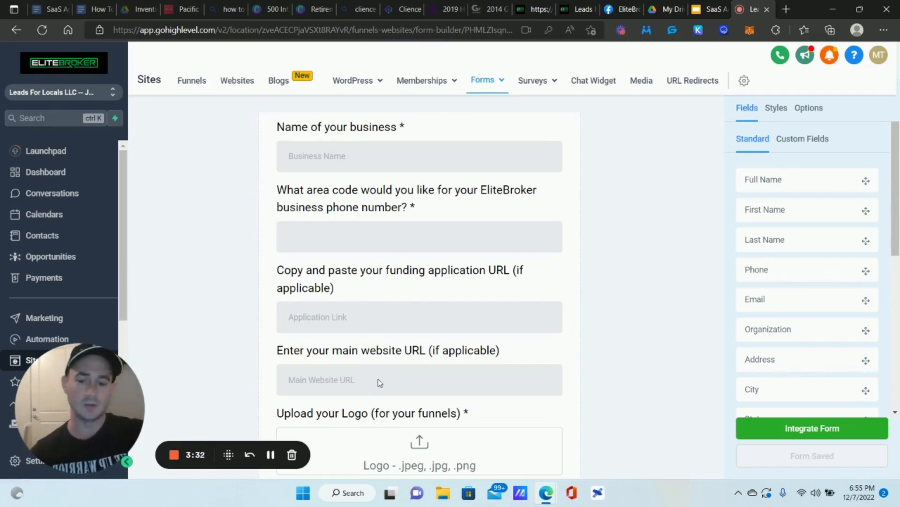
scroll(393, 369, "down", 5)
scroll(417, 205, "down", 3)
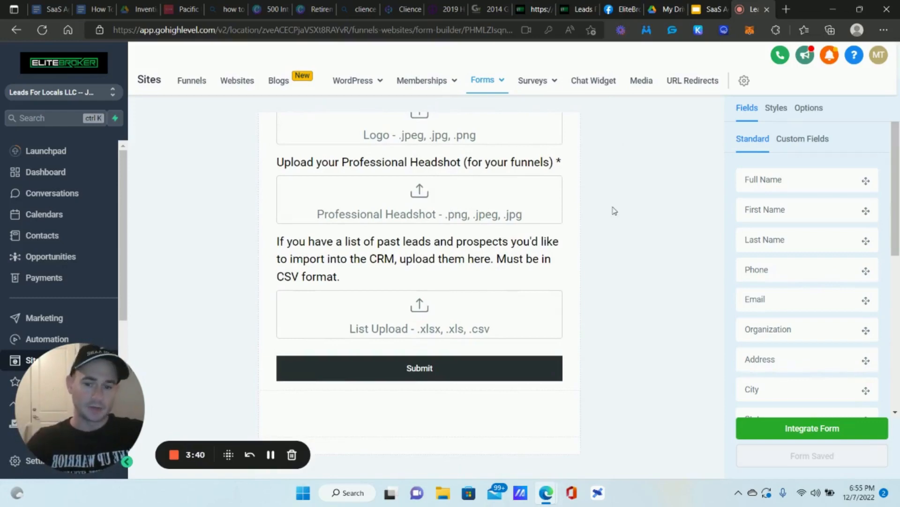
scroll(422, 182, "up", 5)
scroll(421, 182, "up", 1)
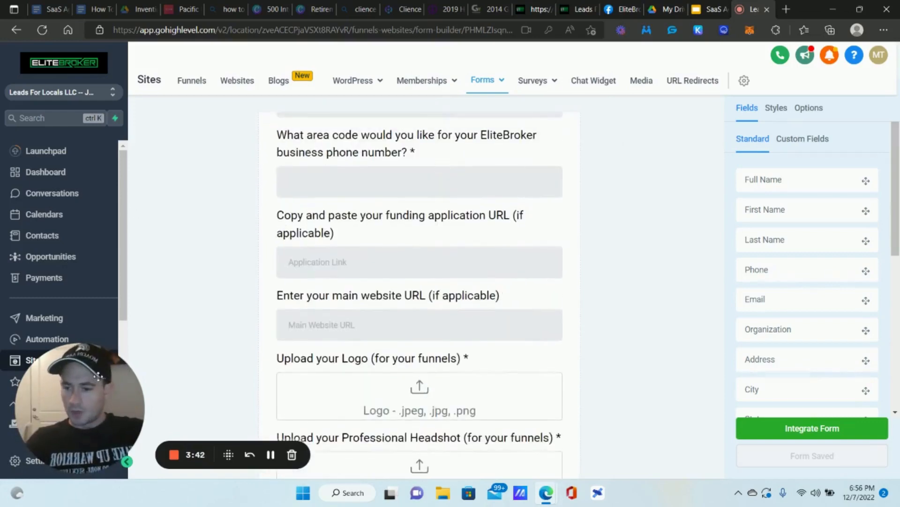
Step: Open the "EliteBroker - Purchase - Next Steps" email template from the EliteBroker folder in the marketing email templates
left_click_drag(103, 381, 212, 392)
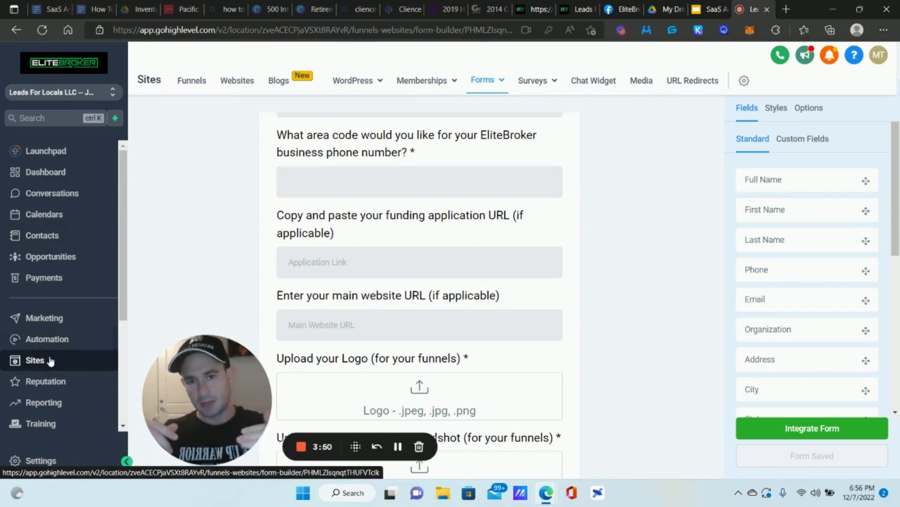
left_click(65, 324)
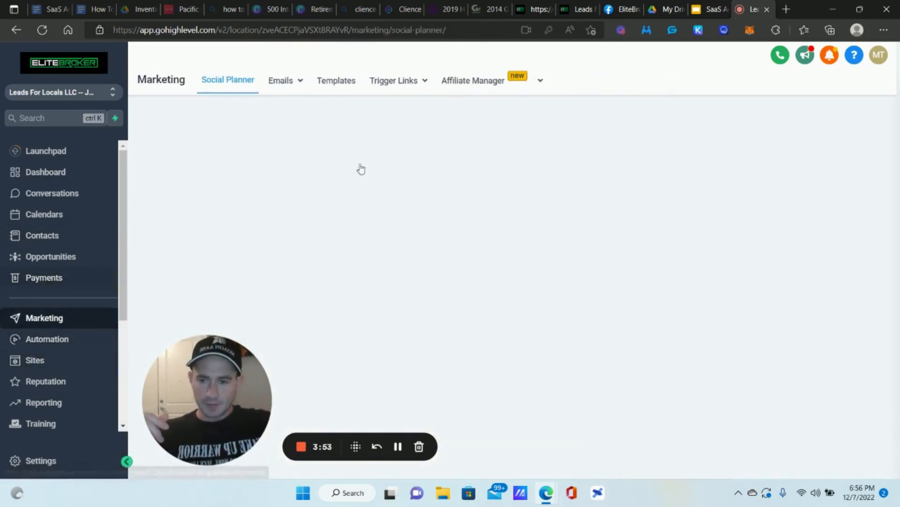
left_click_drag(212, 410, 86, 411)
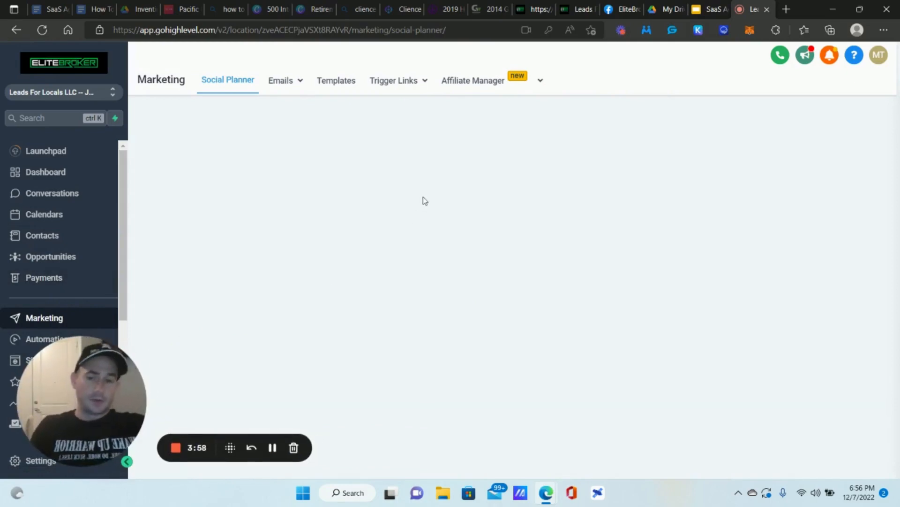
left_click(278, 127)
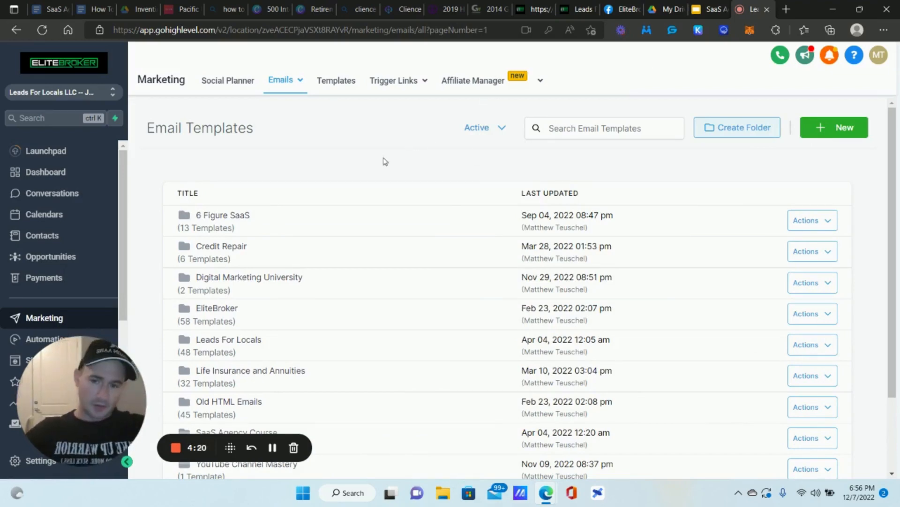
scroll(282, 174, "down", 2)
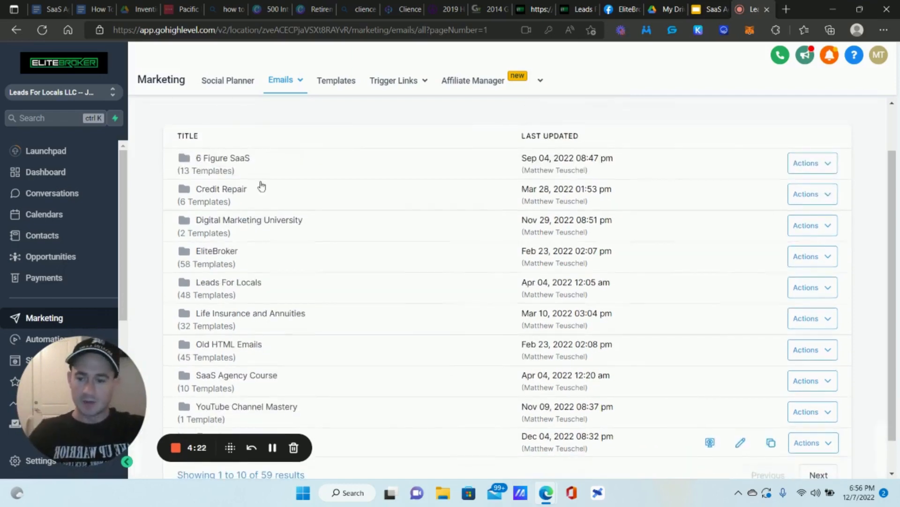
left_click(227, 257)
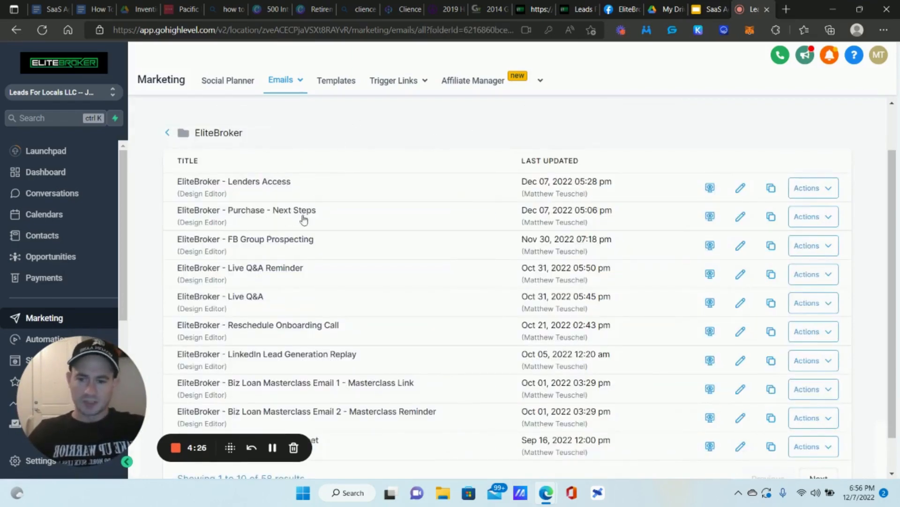
left_click(280, 213)
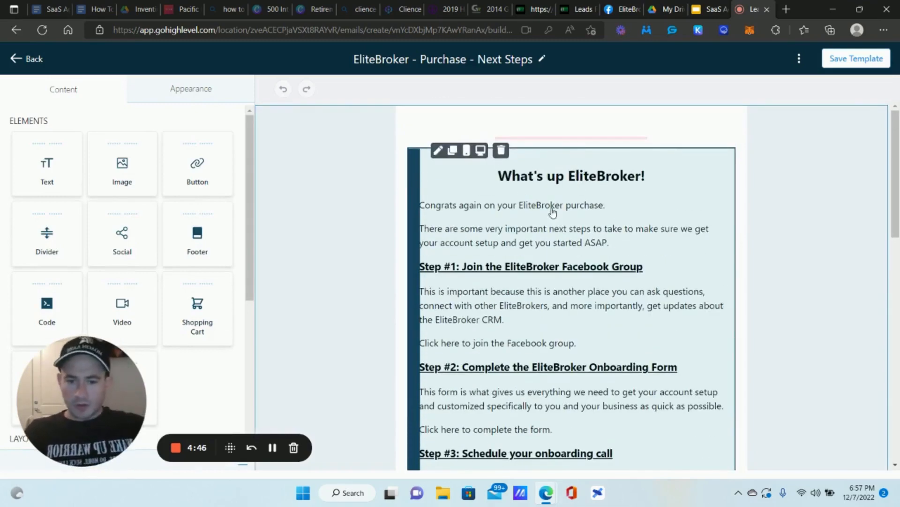
Step: Open the email's main text block for editing and read through the five onboarding steps and their links
scroll(534, 238, "down", 1)
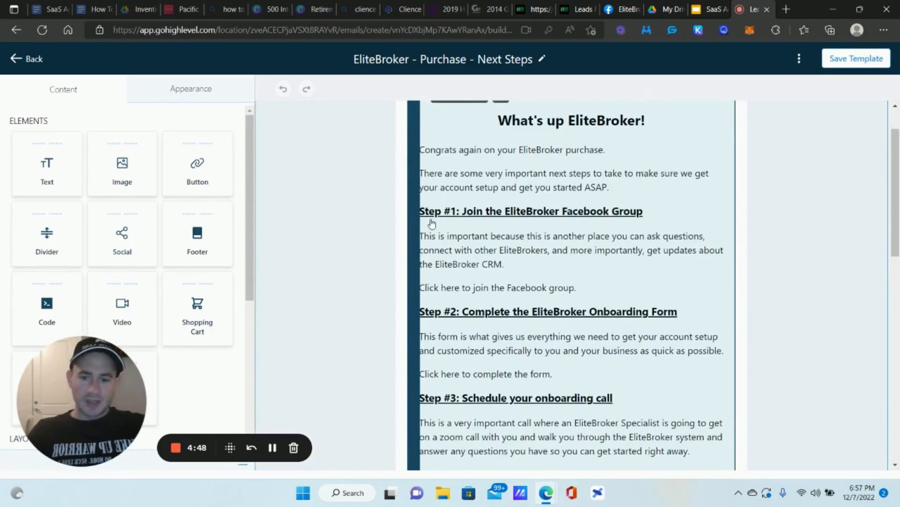
scroll(441, 169, "down", 1)
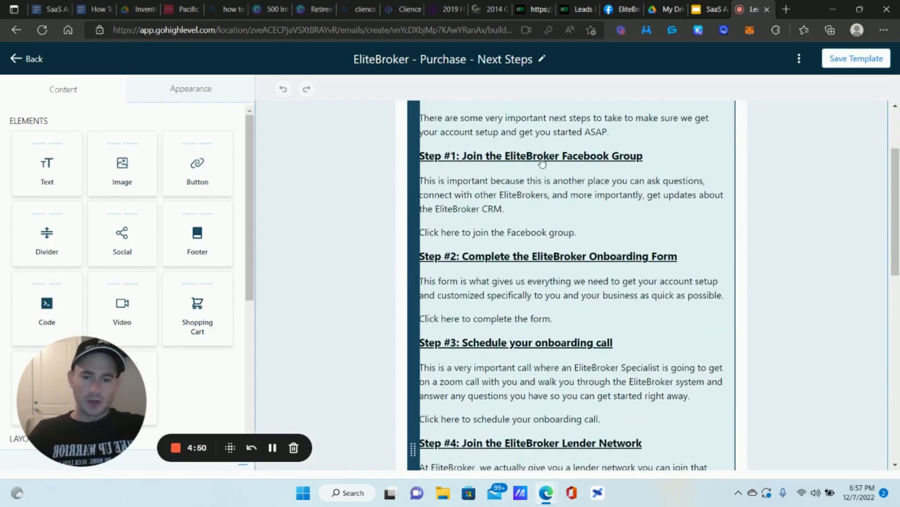
left_click(457, 237)
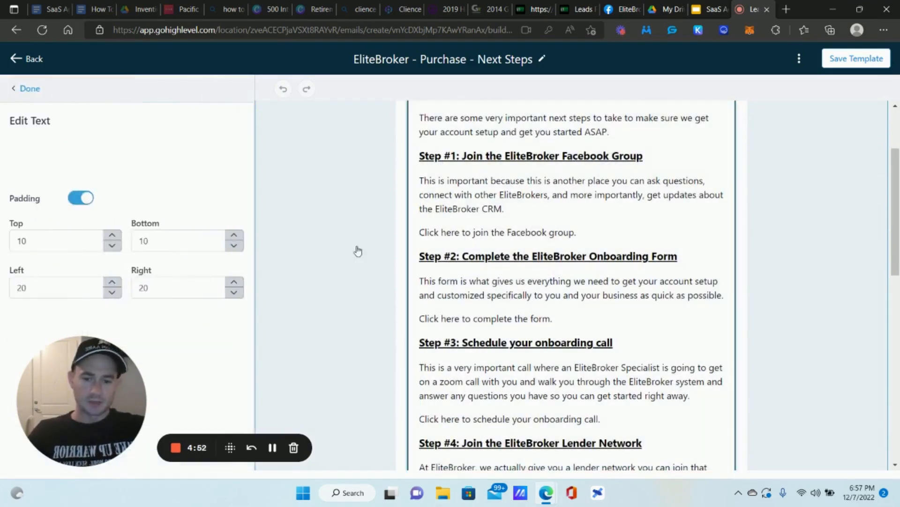
scroll(144, 262, "down", 3)
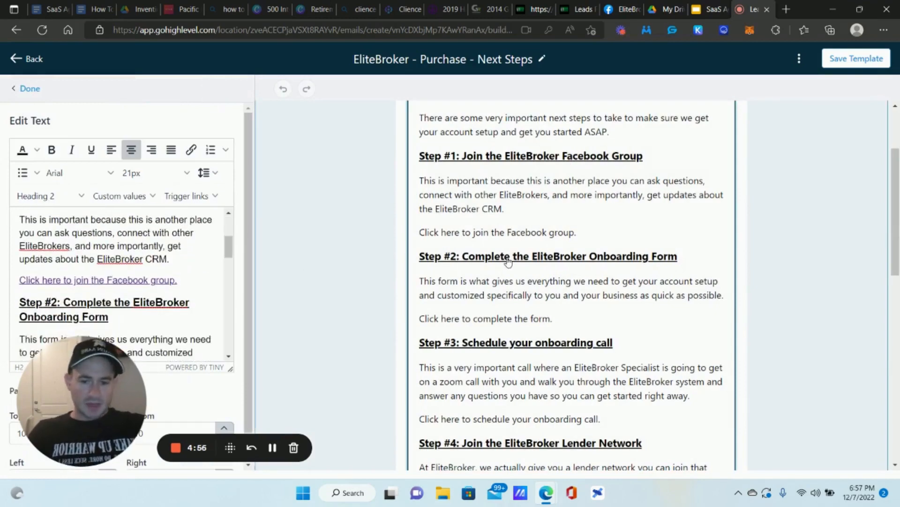
scroll(116, 283, "down", 3)
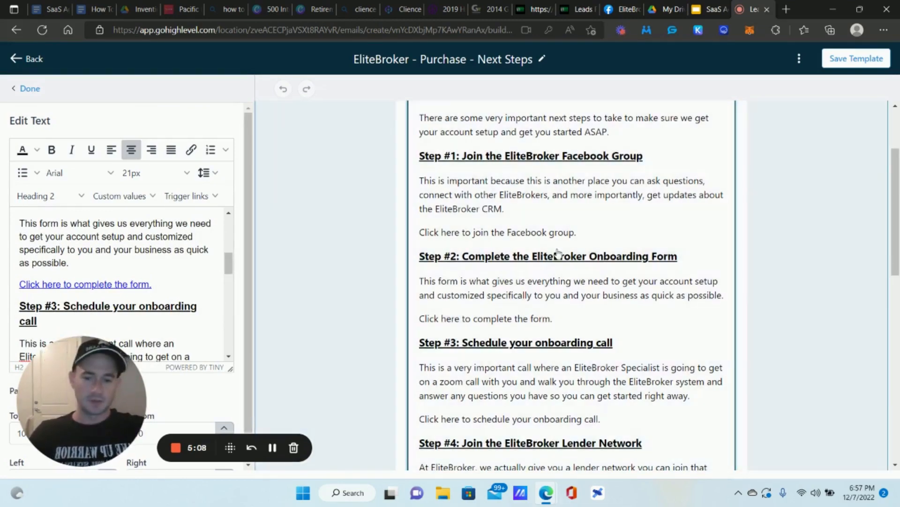
scroll(540, 262, "down", 2)
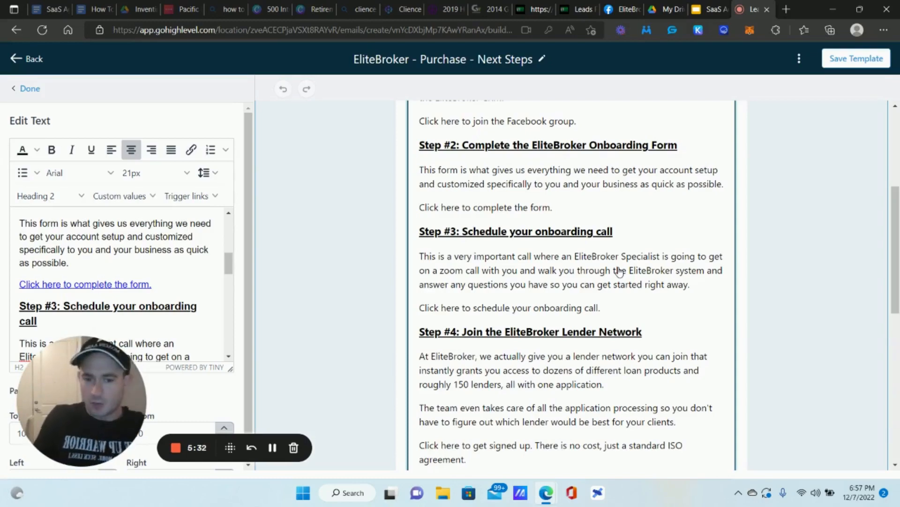
scroll(469, 240, "down", 2)
scroll(126, 263, "down", 1)
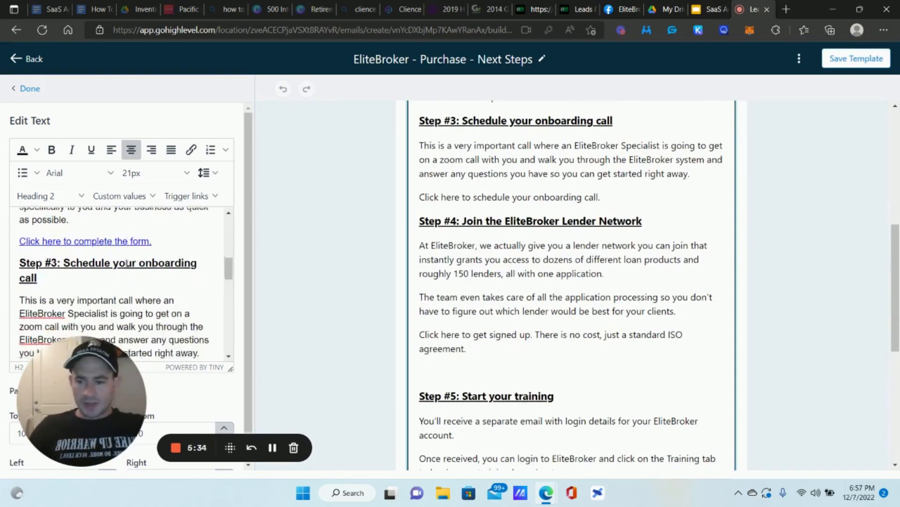
scroll(127, 264, "down", 2)
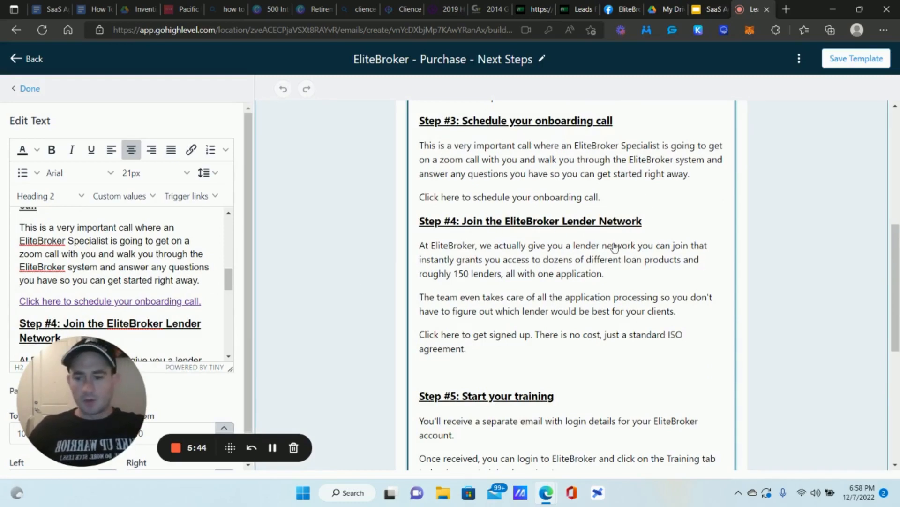
scroll(128, 249, "down", 1)
scroll(129, 249, "down", 3)
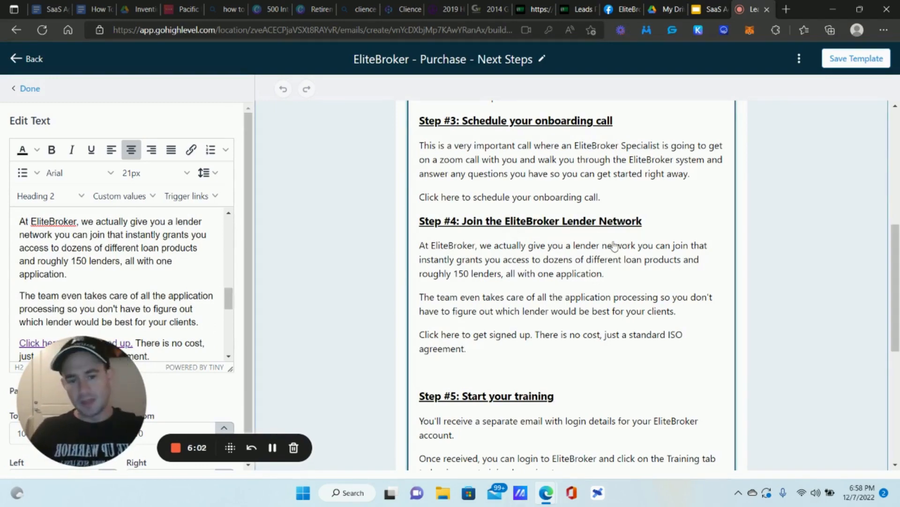
scroll(586, 263, "down", 3)
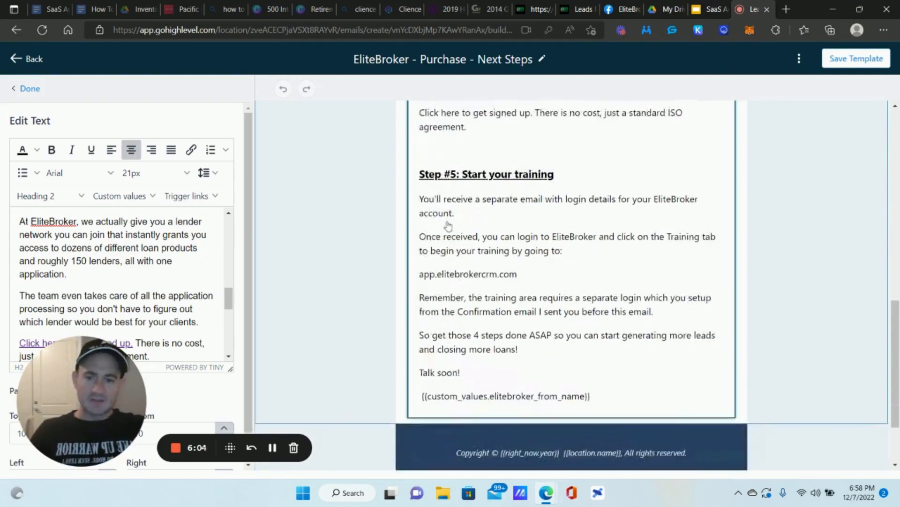
Step: Review the email again from its greeting through the five steps to the sign-off and footer
scroll(540, 237, "up", 5)
scroll(579, 241, "up", 5)
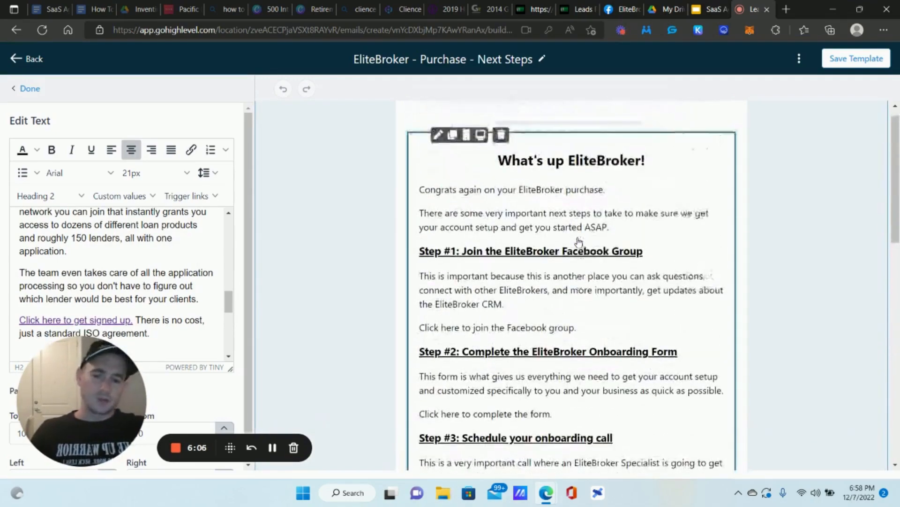
scroll(603, 268, "down", 1)
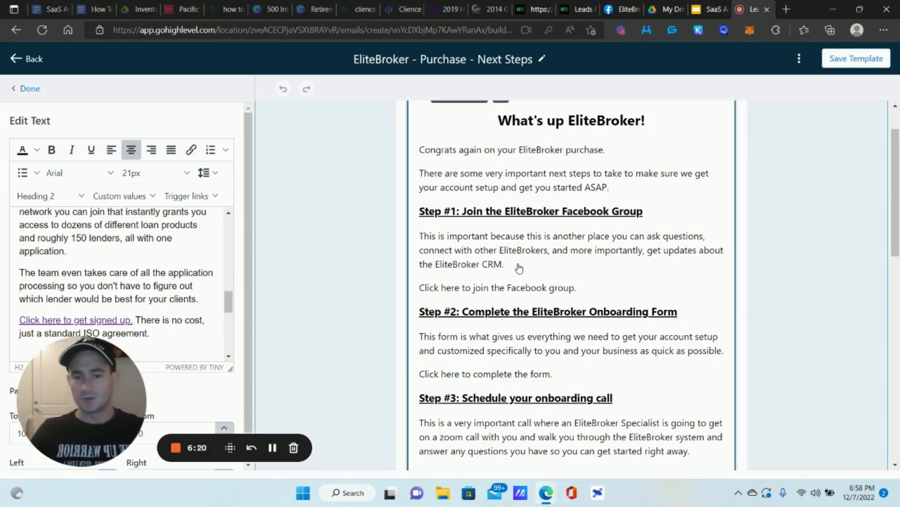
scroll(626, 205, "down", 1)
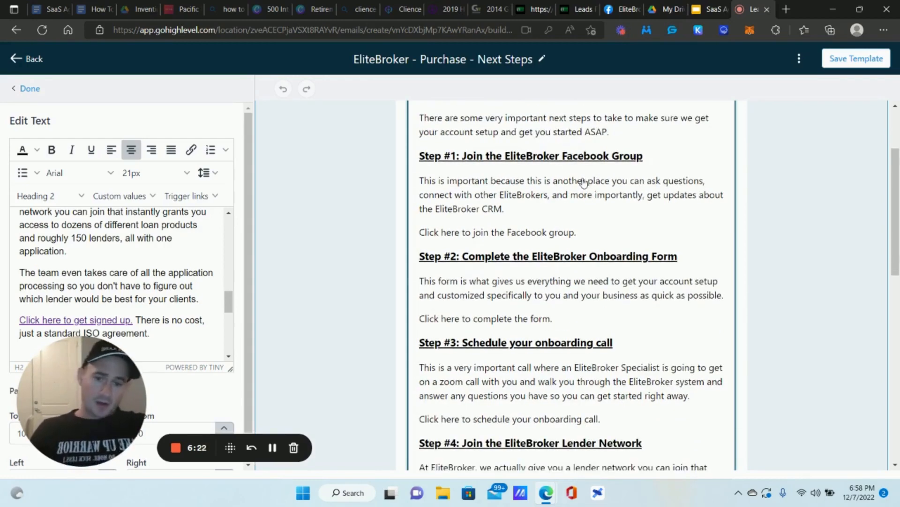
scroll(556, 197, "down", 1)
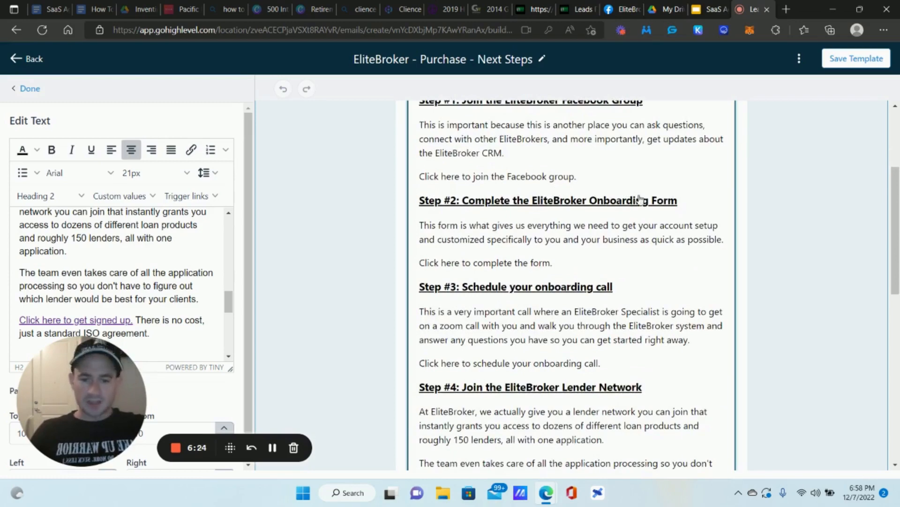
scroll(610, 201, "down", 1)
scroll(610, 200, "down", 2)
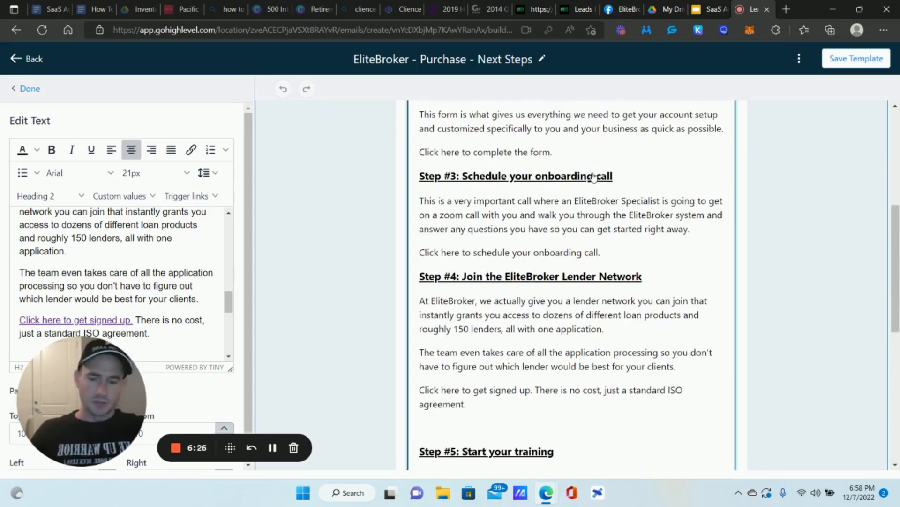
scroll(582, 197, "down", 7)
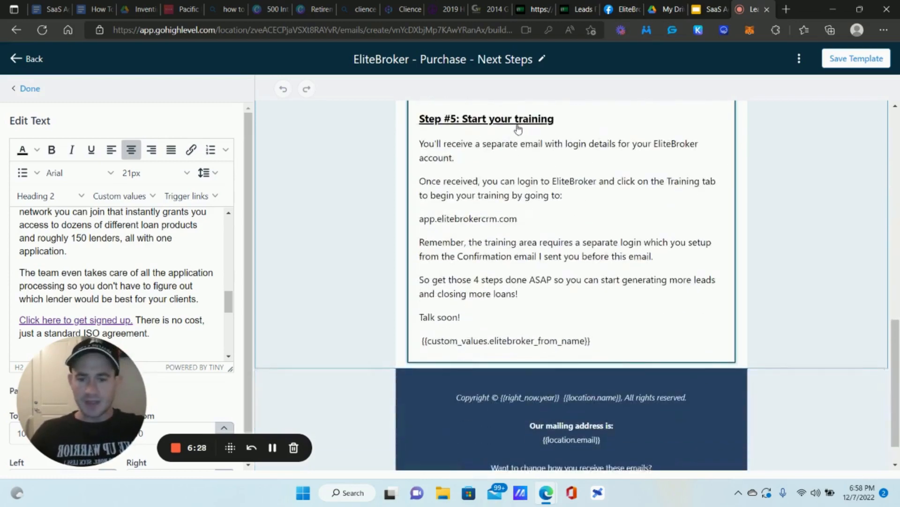
scroll(520, 256, "down", 1)
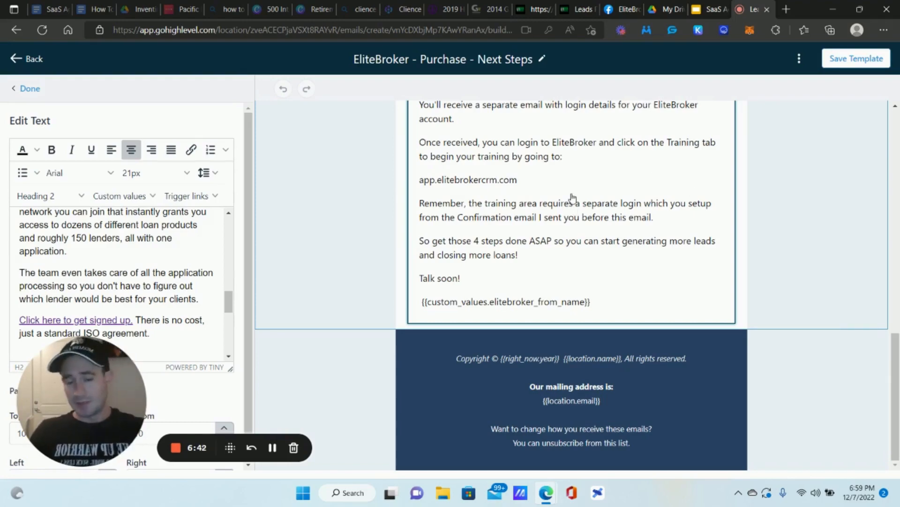
scroll(526, 251, "up", 5)
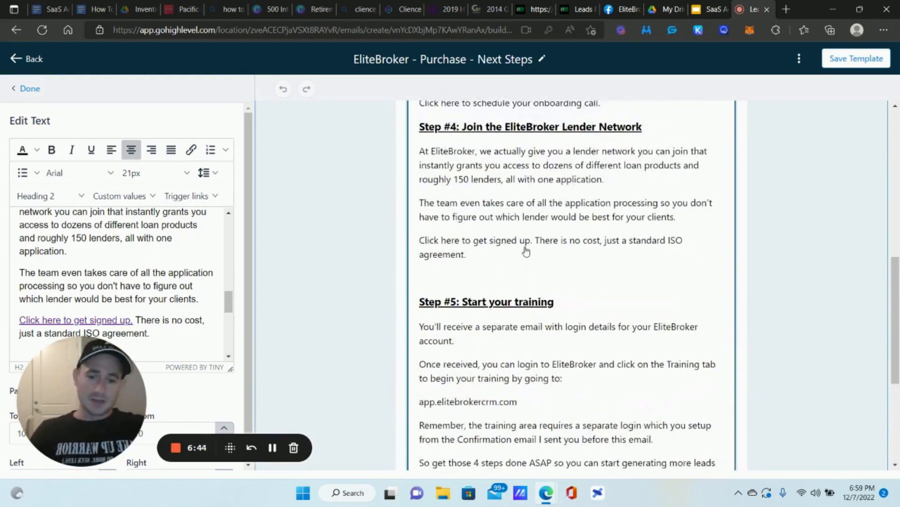
scroll(526, 251, "up", 3)
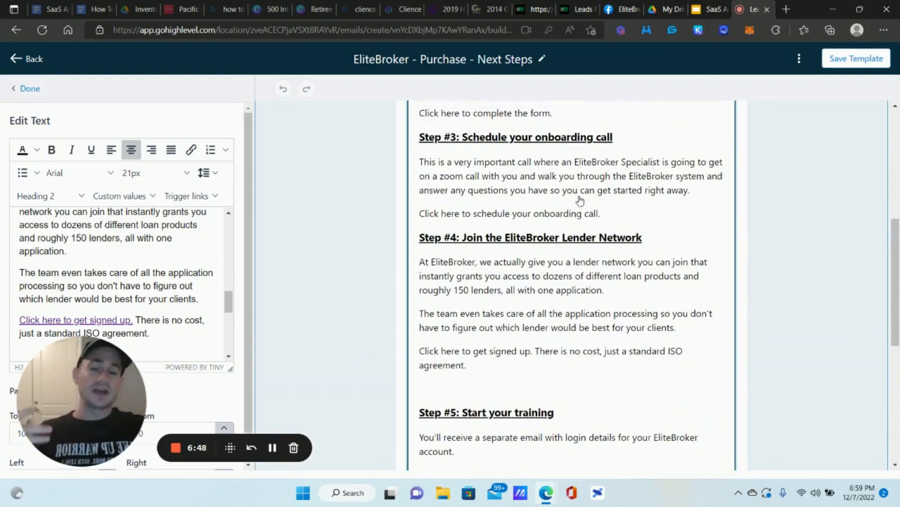
scroll(580, 200, "up", 7)
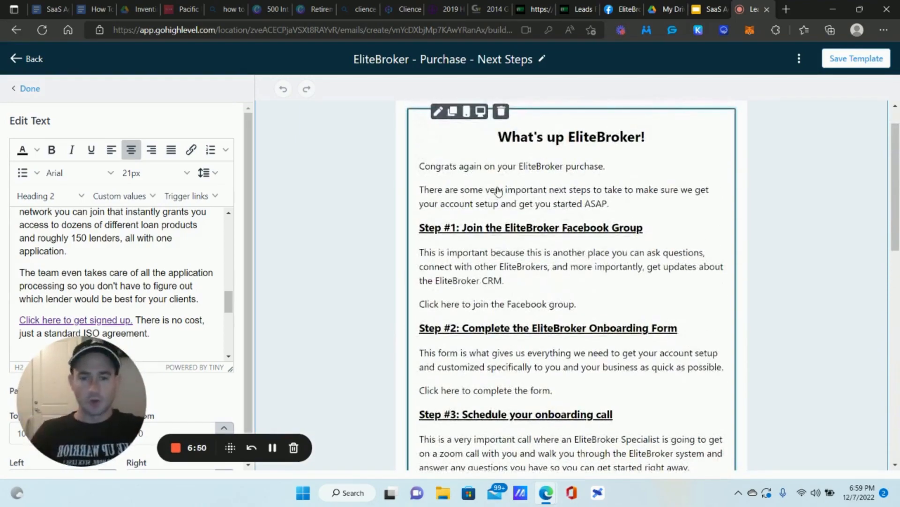
scroll(586, 211, "down", 3)
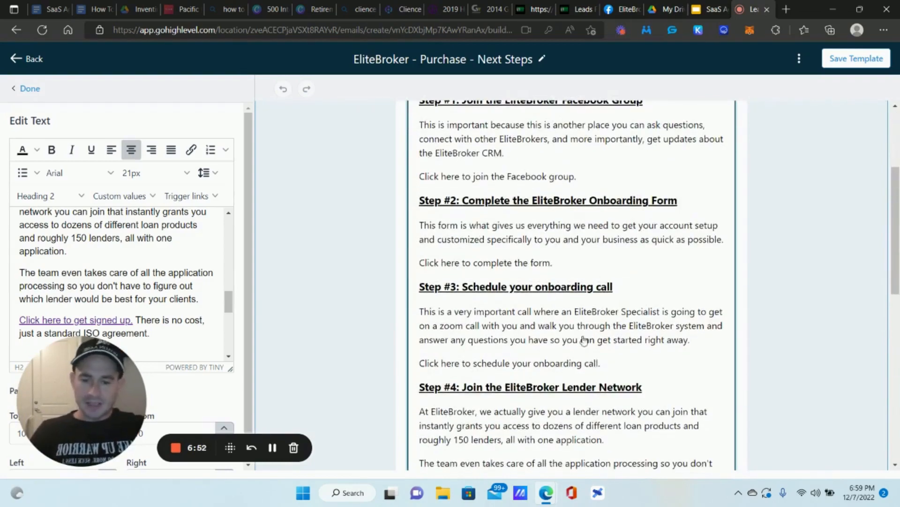
Step: Leave the email template and open the Automation workflows
left_click(29, 58)
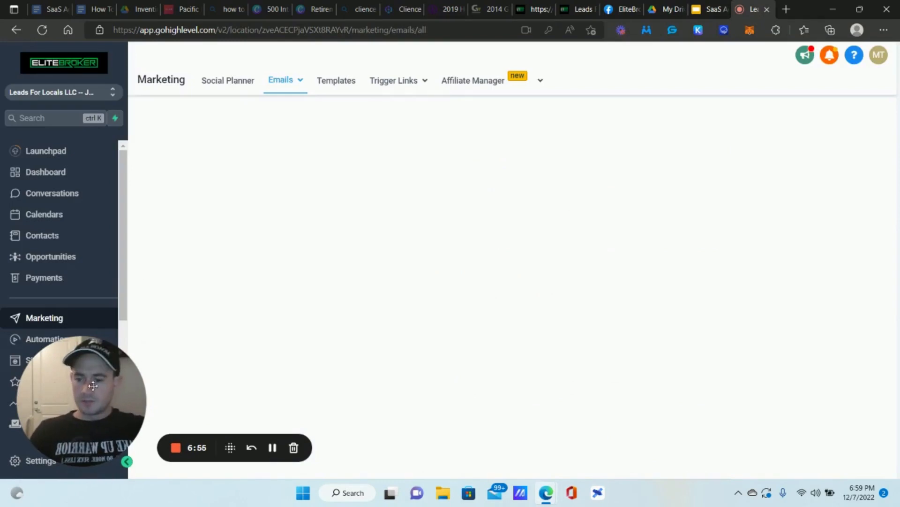
left_click_drag(93, 386, 179, 384)
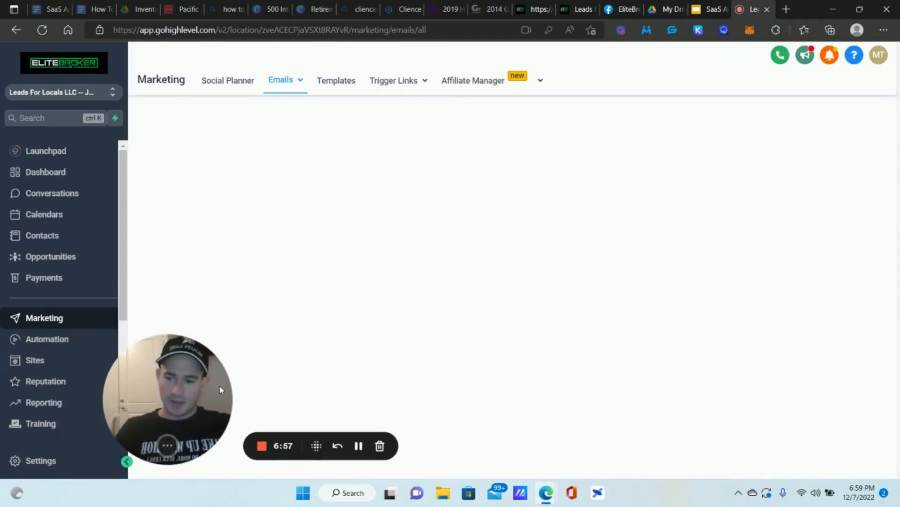
left_click(47, 340)
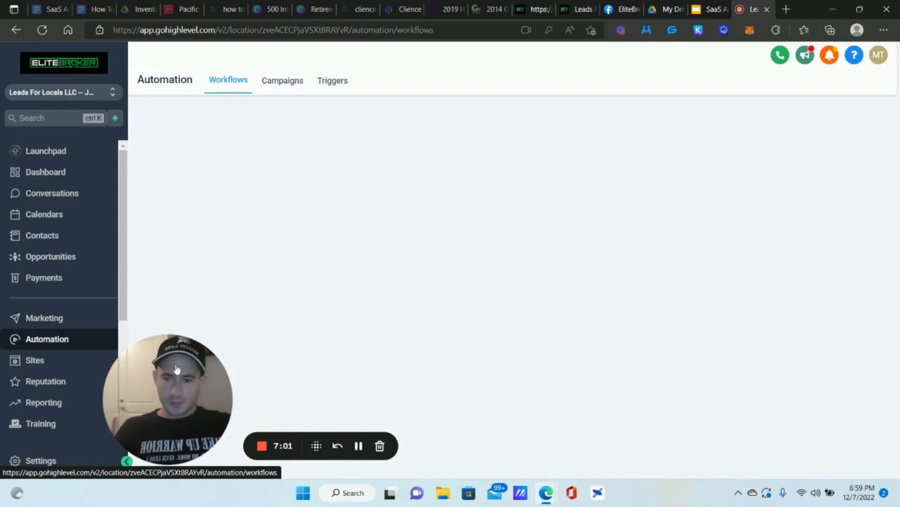
Step: Open the EliteBroker folder in the list of automation workflows
left_click_drag(177, 369, 91, 384)
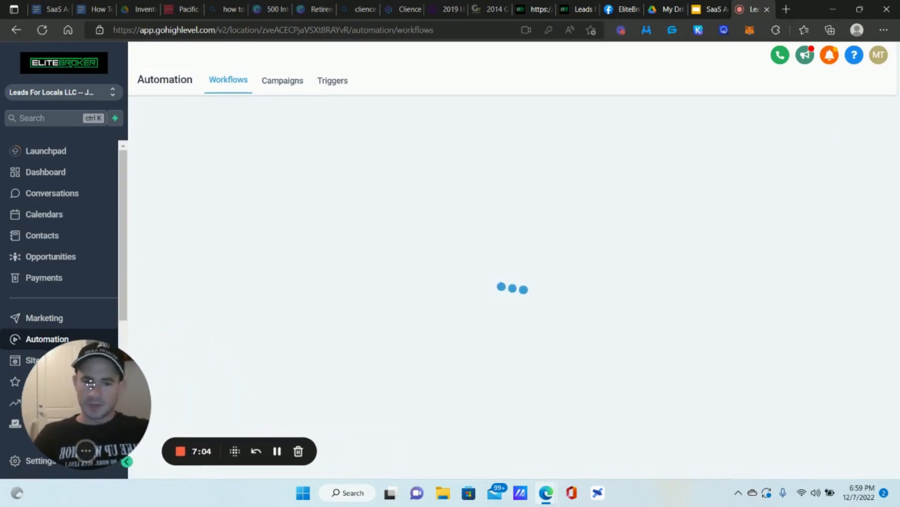
scroll(364, 190, "down", 3)
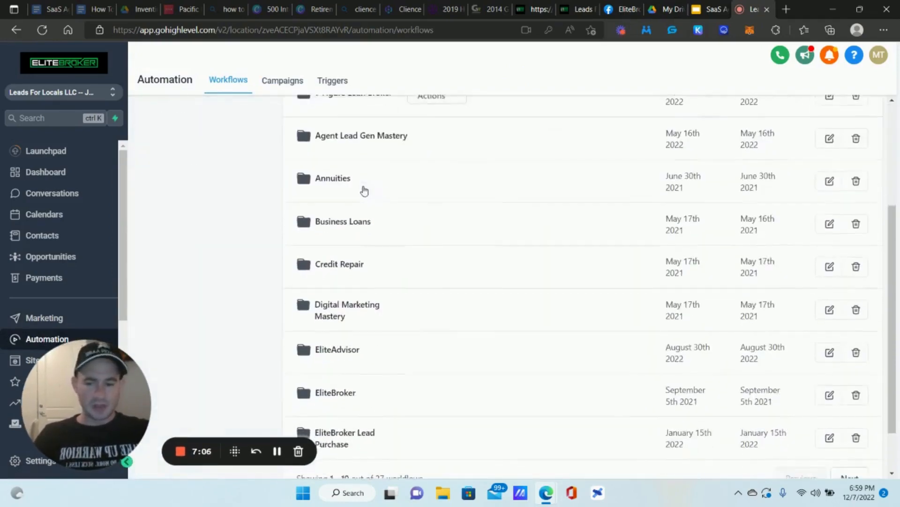
scroll(365, 189, "down", 2)
left_click(346, 333)
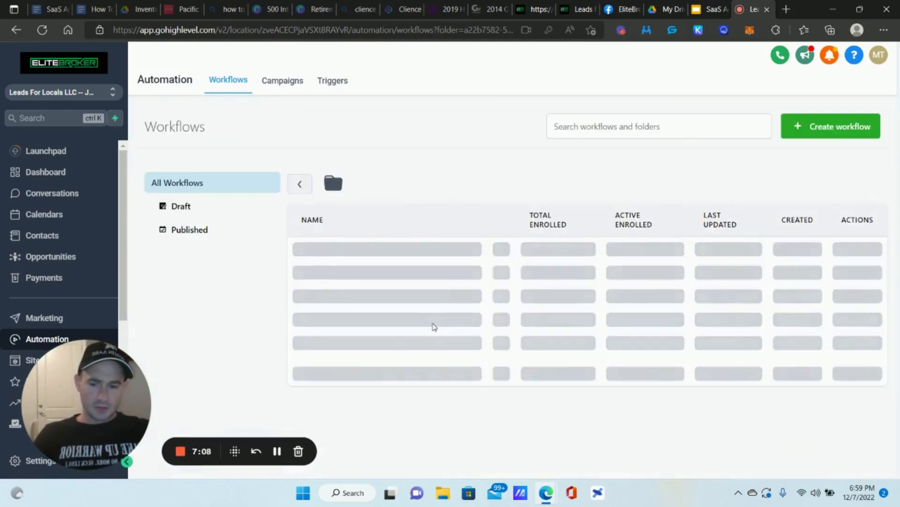
Step: Find the EliteBroker Purchase workflow on the folder's second page and open it
scroll(424, 203, "down", 4)
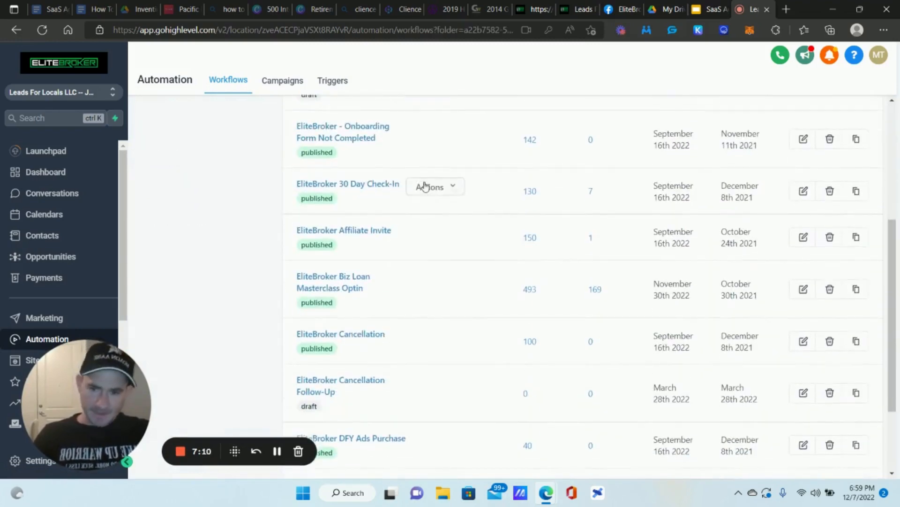
scroll(414, 165, "down", 5)
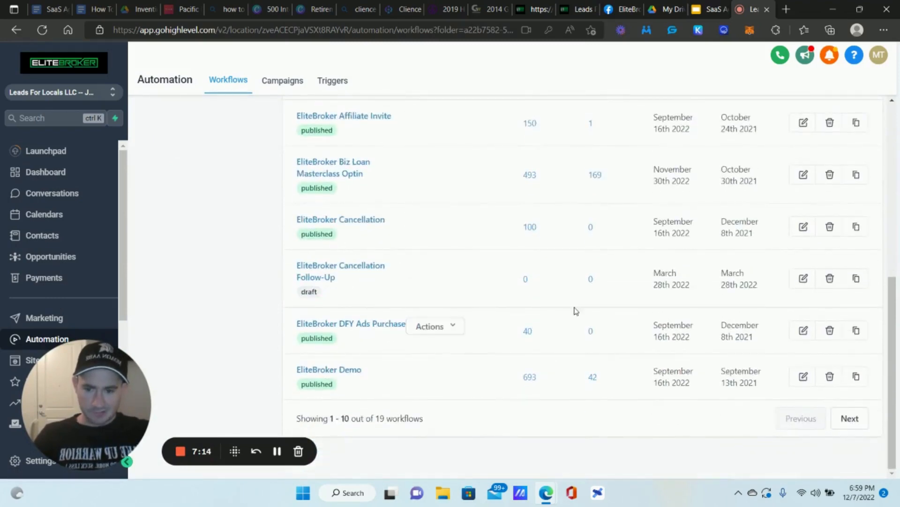
scroll(558, 283, "up", 5)
scroll(556, 283, "down", 2)
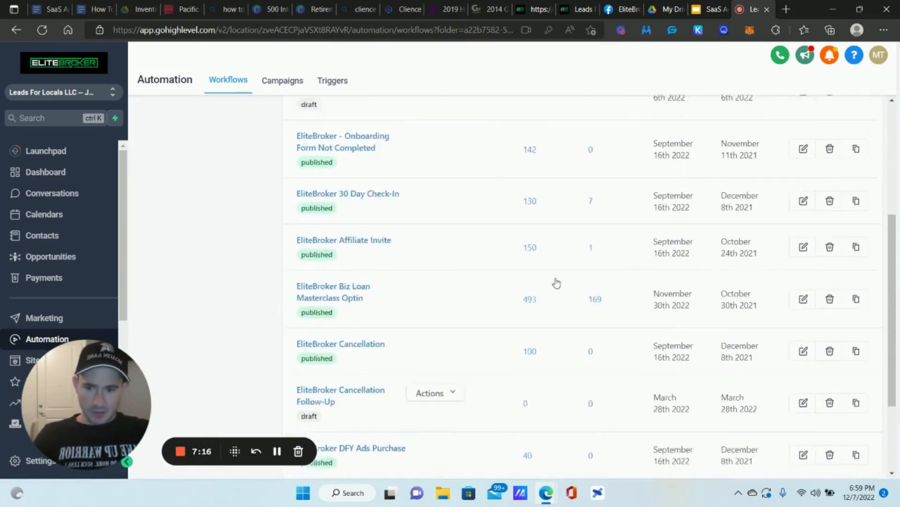
scroll(557, 282, "down", 3)
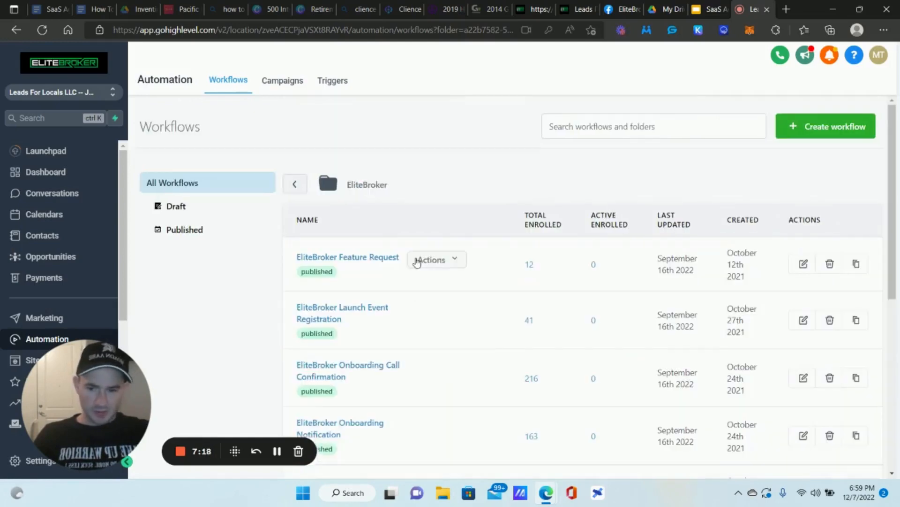
scroll(429, 219, "down", 5)
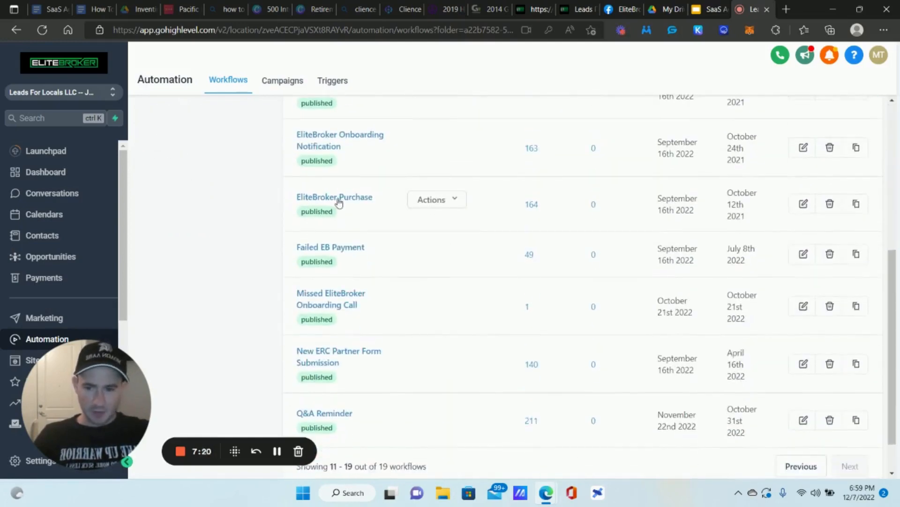
left_click(338, 197)
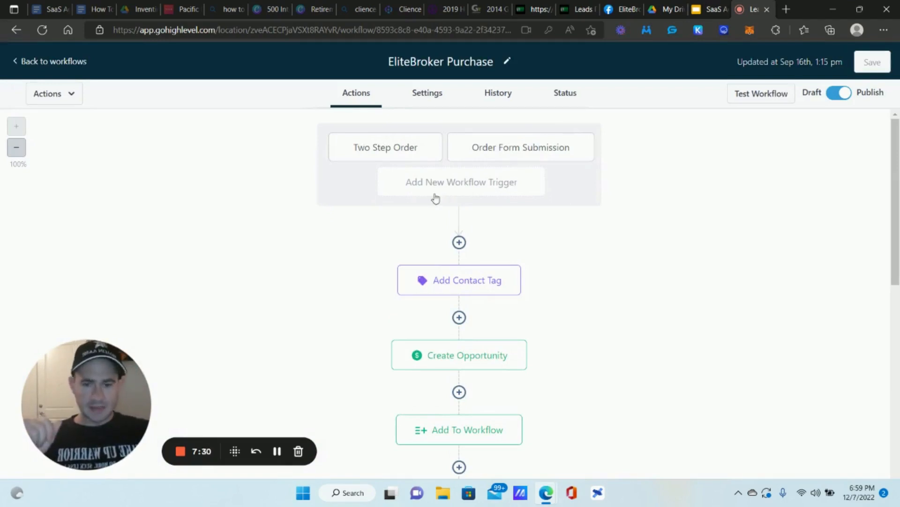
Step: Search the available workflow triggers for "order" and leave the trigger picker without adding one
left_click(461, 179)
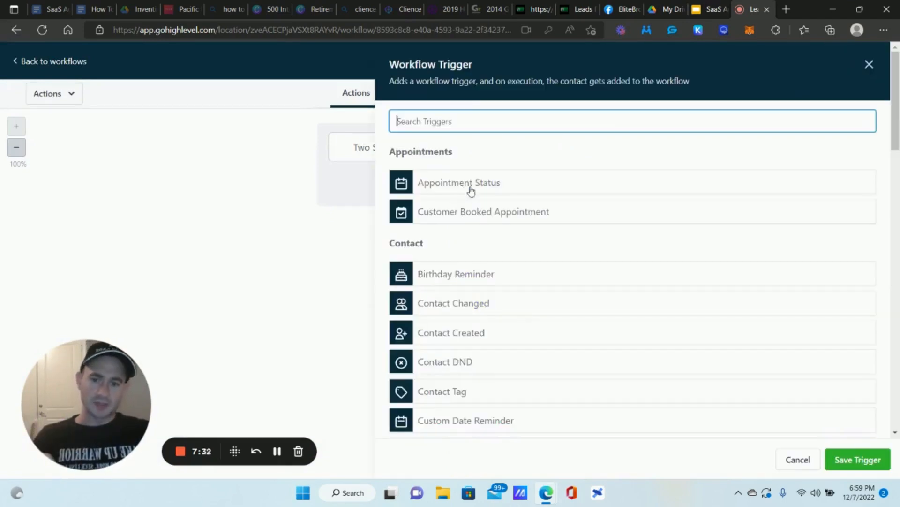
left_click(472, 122)
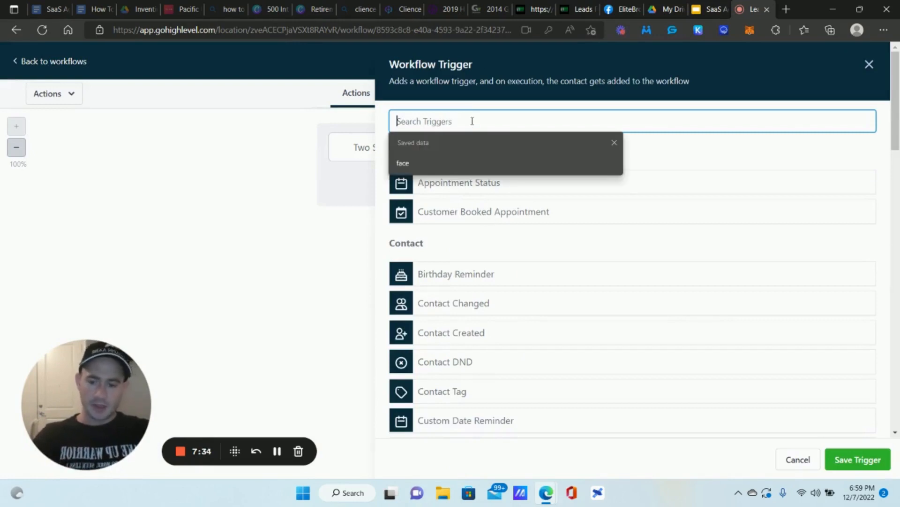
type("order")
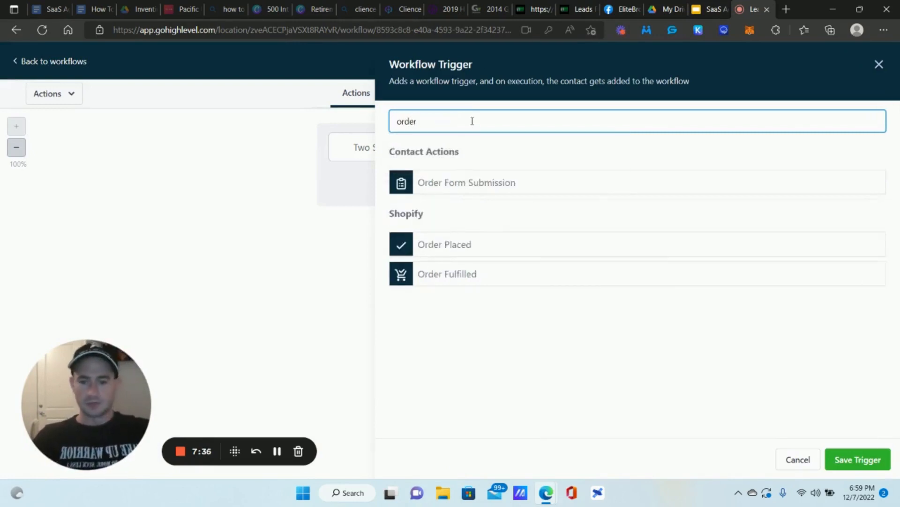
left_click(797, 459)
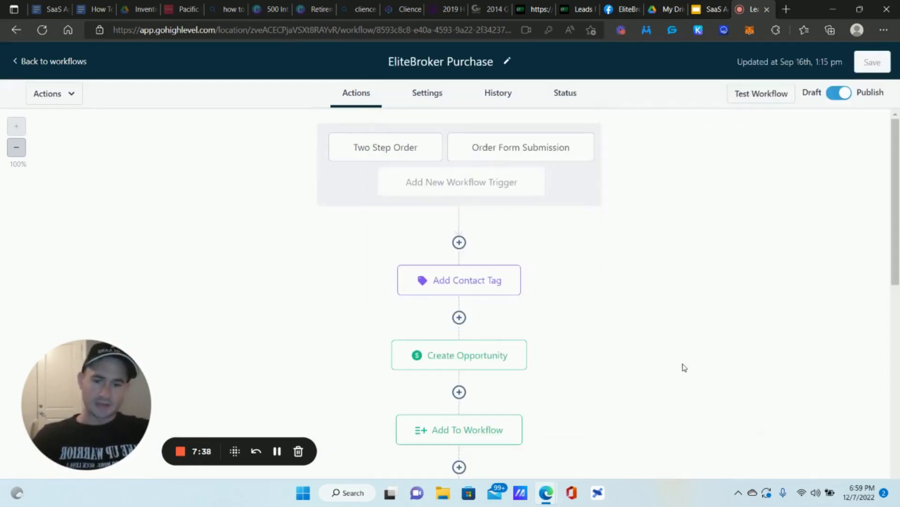
Step: Review the settings of the Add Contact Tag action and the Create Opportunity action, including its pipeline, stage and status
scroll(603, 207, "down", 3)
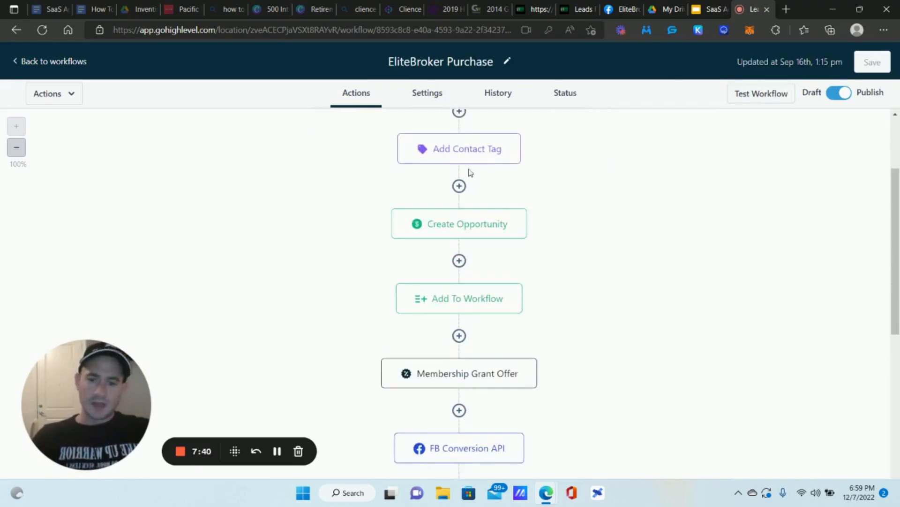
left_click(457, 147)
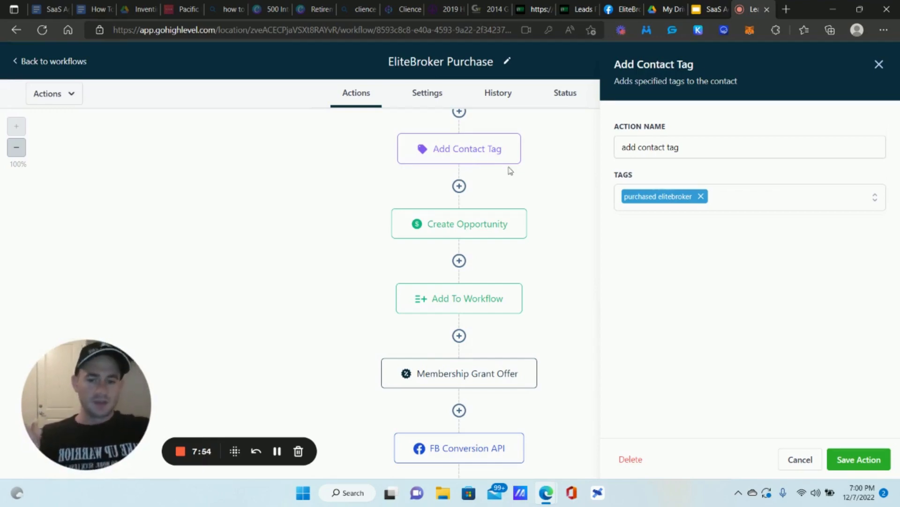
scroll(500, 180, "up", 1)
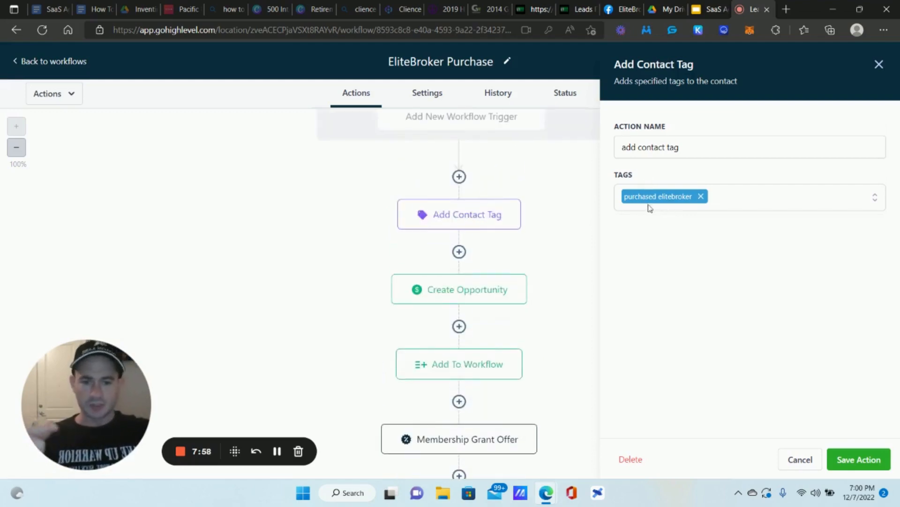
scroll(476, 216, "down", 1)
left_click(483, 228)
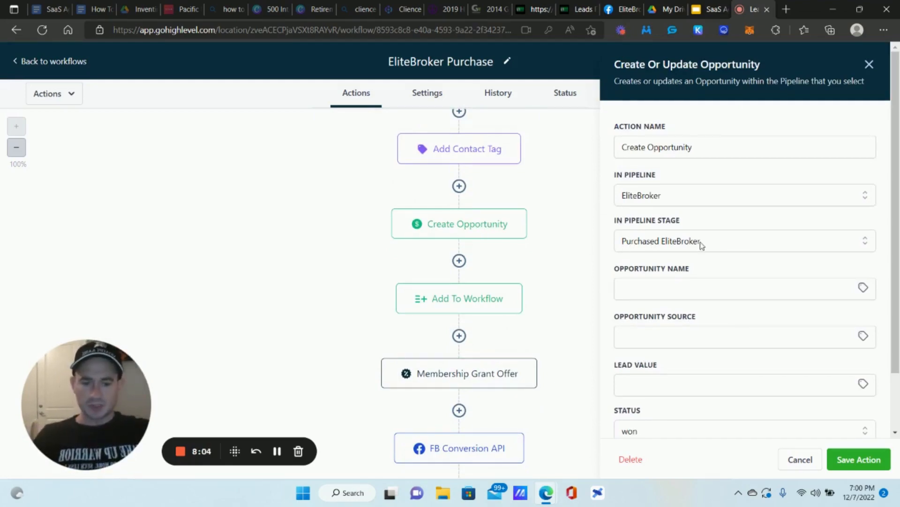
scroll(691, 237, "down", 2)
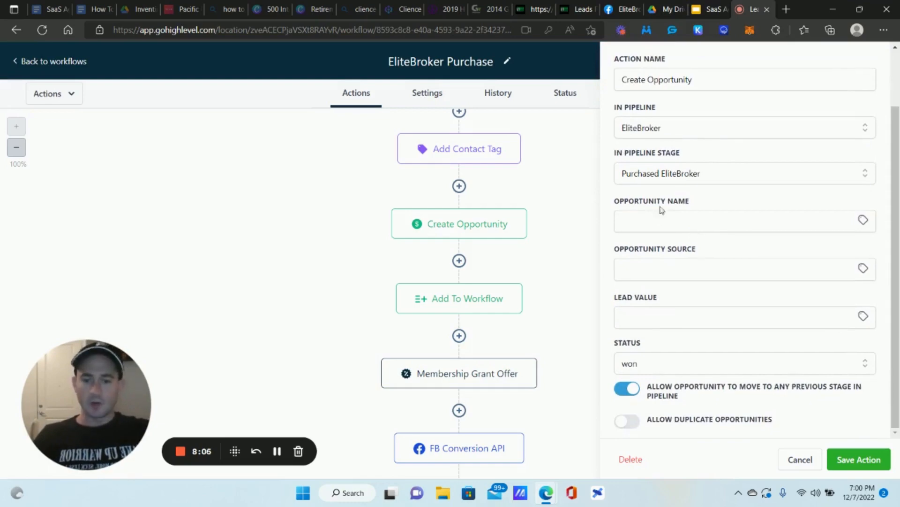
Step: Inspect the target workflow of the first Add To Workflow action and the offer in the Membership Grant Offer action
left_click(475, 310)
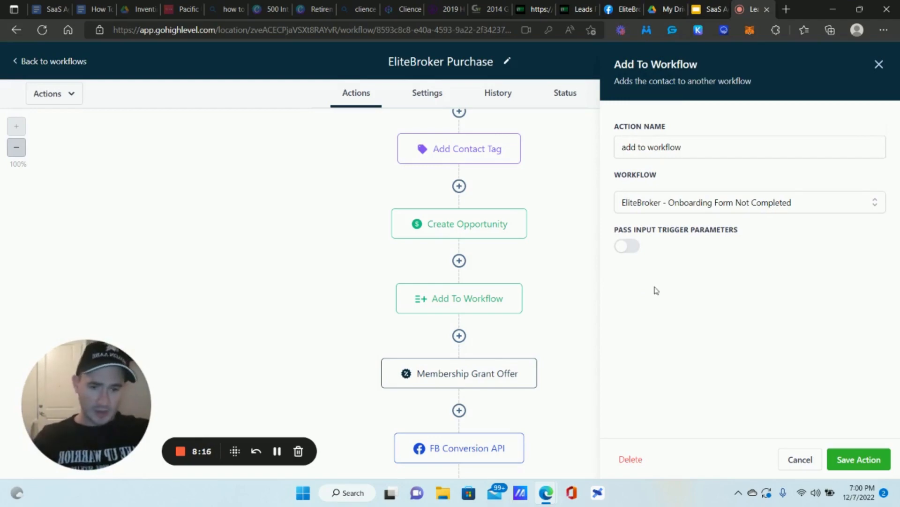
scroll(481, 299, "down", 1)
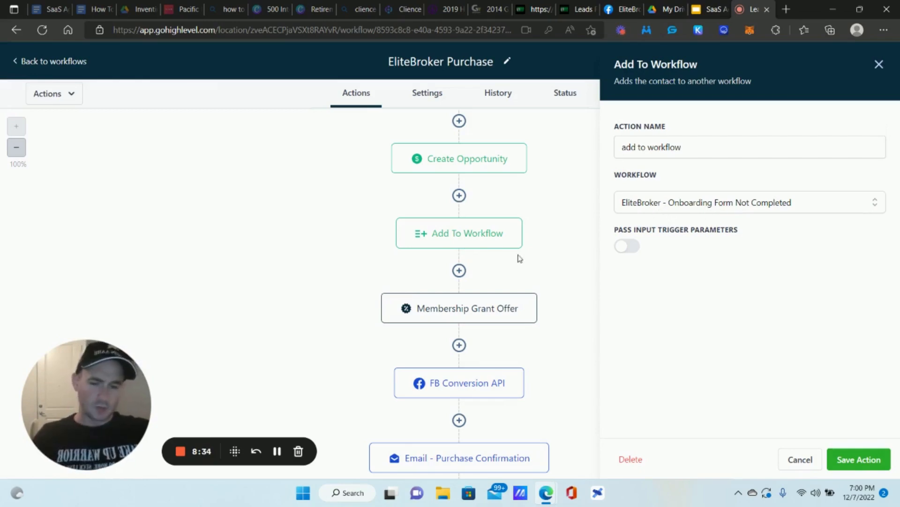
scroll(516, 255, "down", 1)
left_click(452, 248)
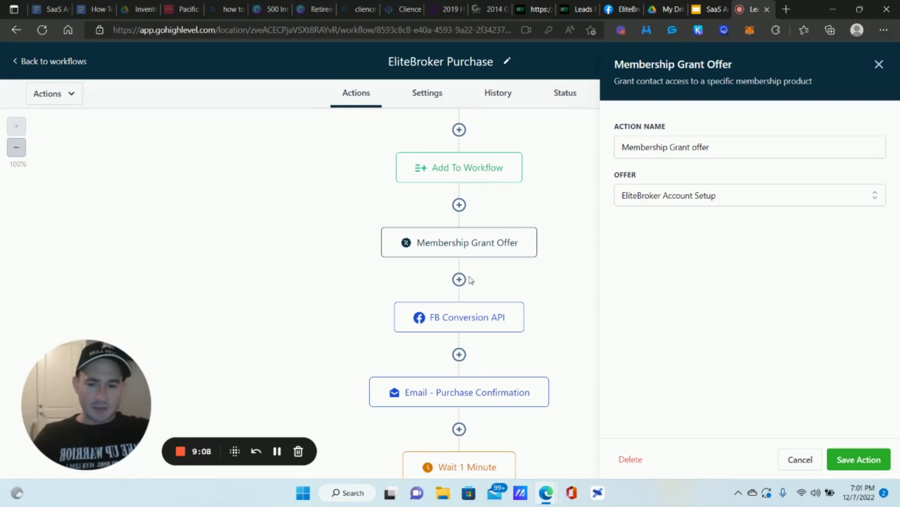
Step: Examine the FB Conversion API action's token, pixel, event and value settings, and close it without changes
scroll(492, 263, "down", 3)
left_click(474, 196)
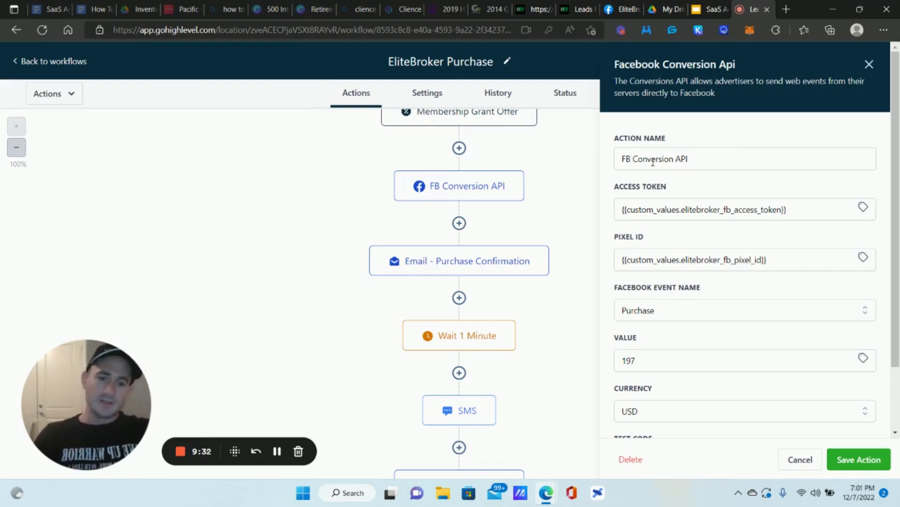
scroll(683, 148, "down", 2)
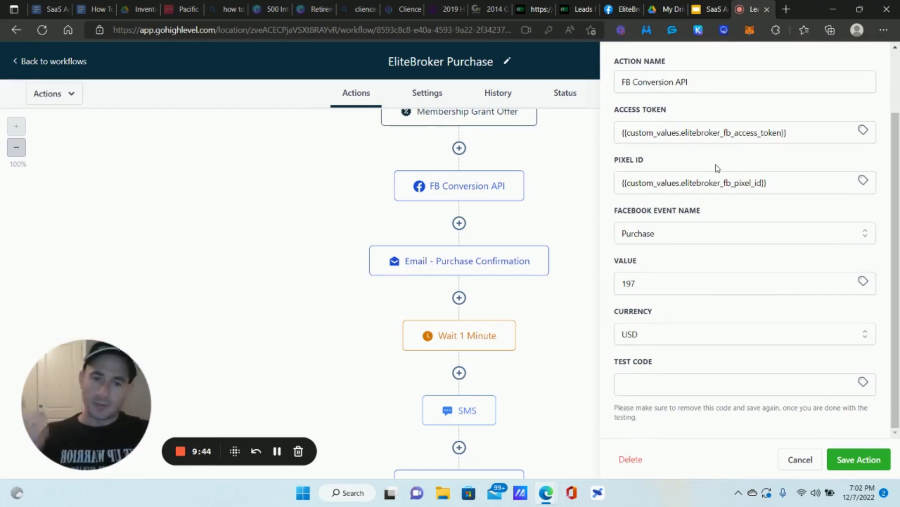
left_click(798, 459)
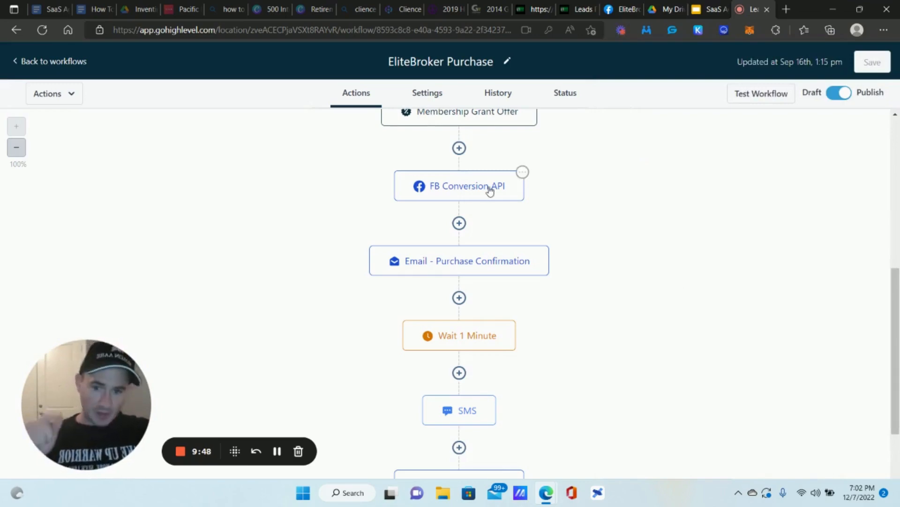
Step: Check the Purchase Confirmation email's subject and template, and read the message in the SMS action
scroll(557, 159, "down", 2)
left_click(461, 196)
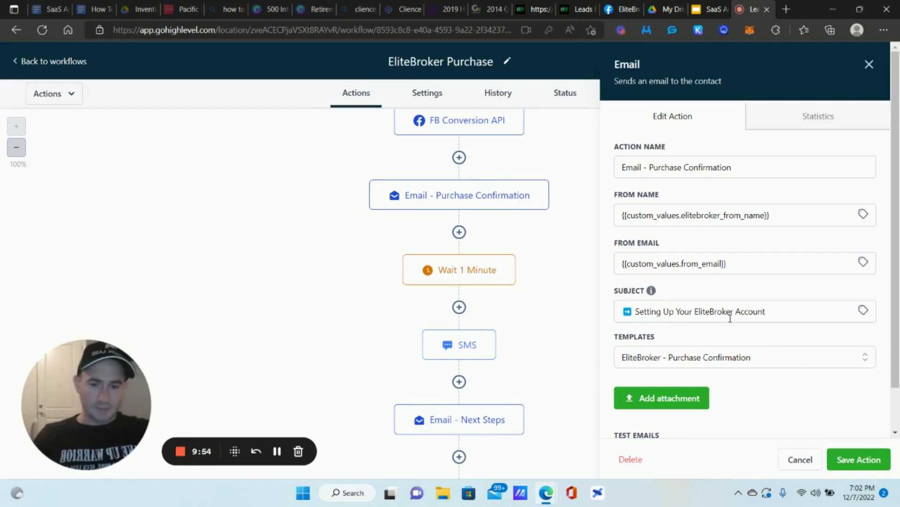
left_click(800, 459)
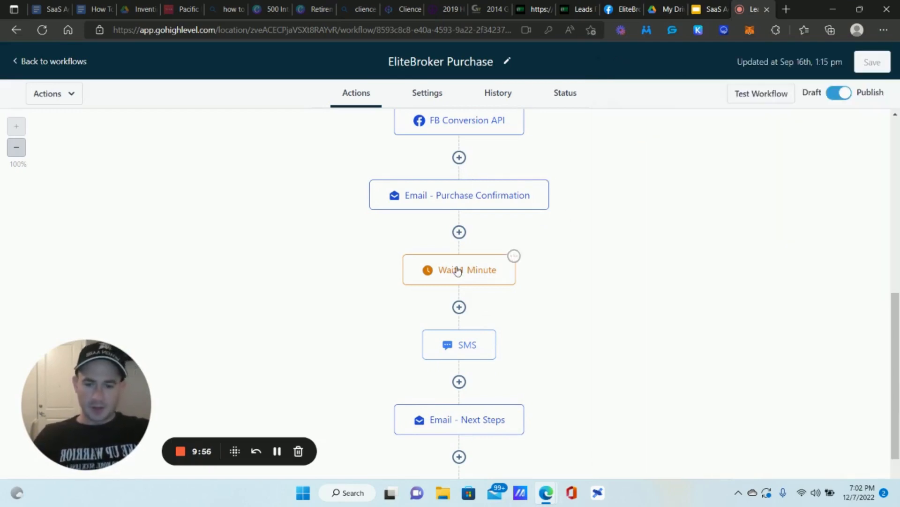
left_click(468, 345)
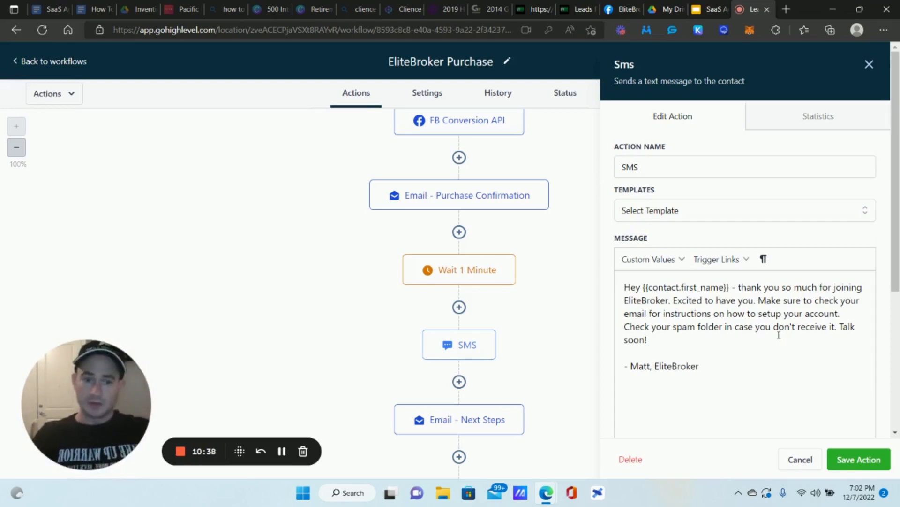
Step: Review the "Email - Next Steps" action's sender, subject and template, and its place among the workflow's final actions
left_click(492, 419)
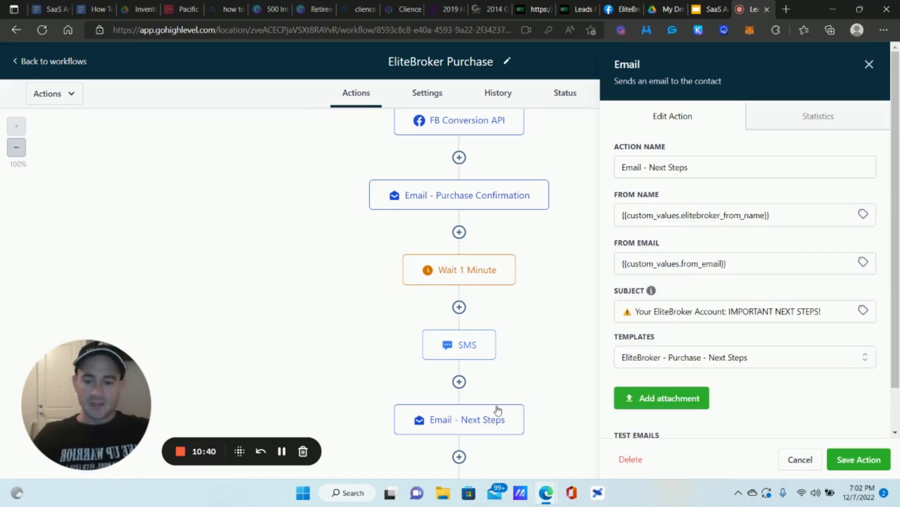
scroll(491, 418, "down", 1)
scroll(490, 417, "down", 2)
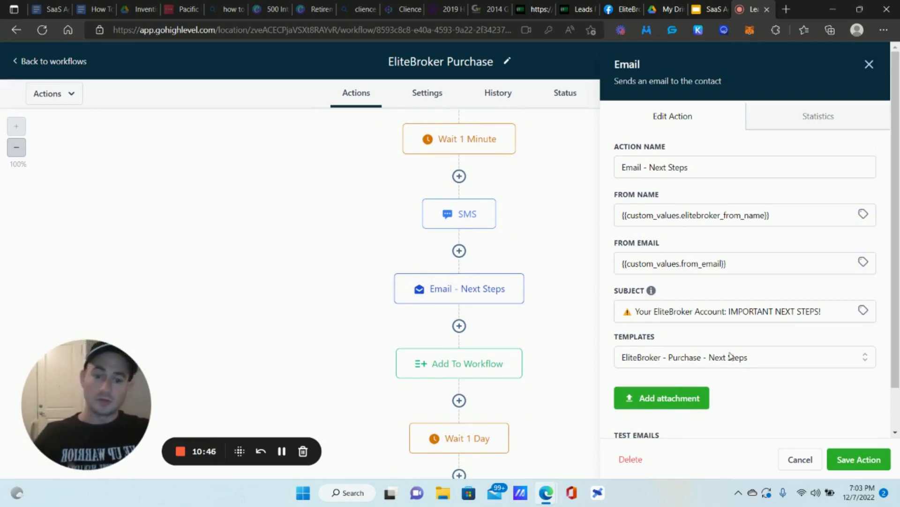
scroll(492, 192, "up", 3)
scroll(476, 191, "down", 4)
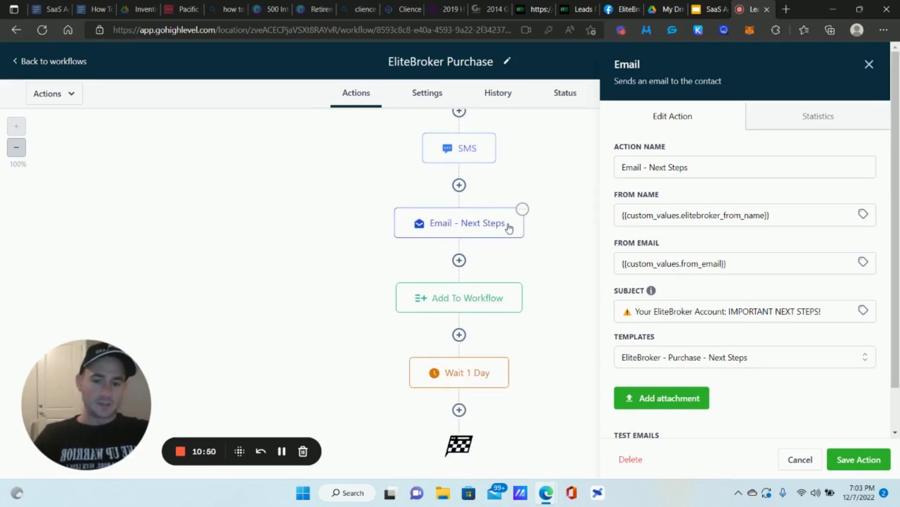
Step: Inspect the last Add To Workflow action and the Wait 1 Day action, and close the settings without changes
left_click(507, 300)
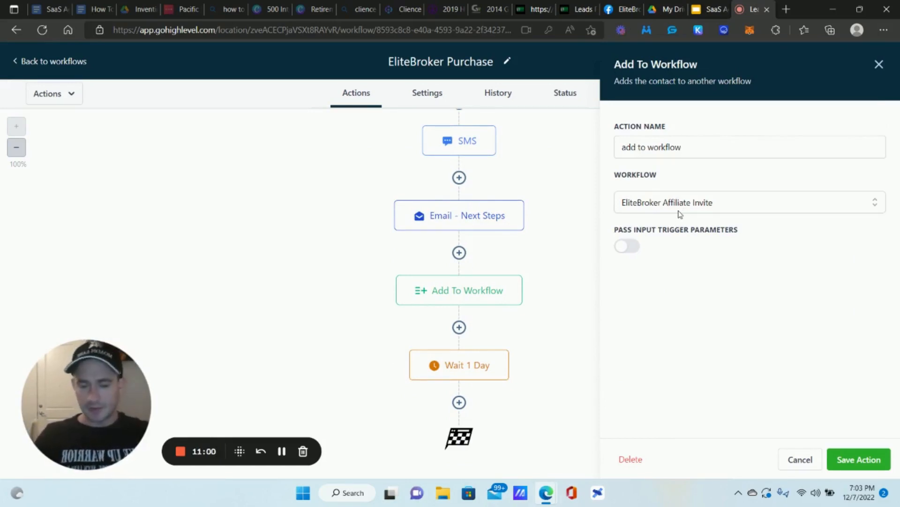
left_click(470, 376)
left_click(792, 463)
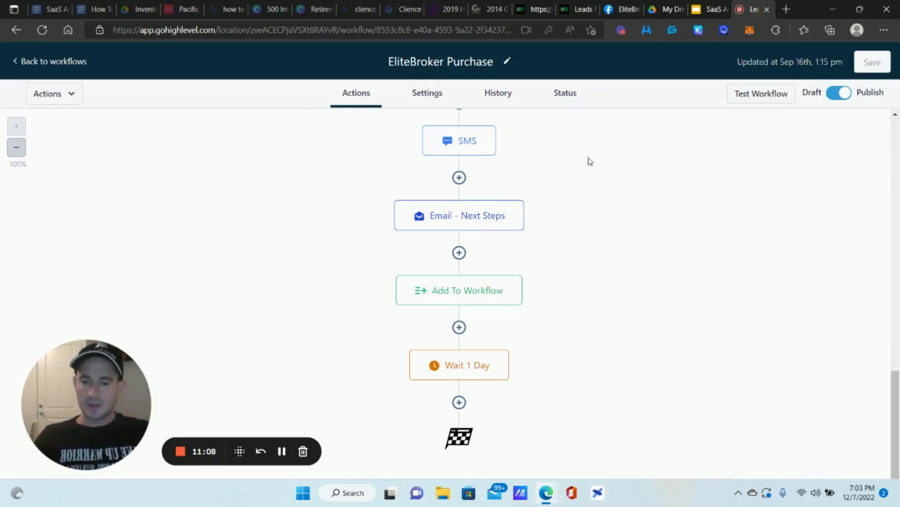
Step: Check the Automations list in the "SaaS Agency Onboarding Automations" Google Slides presentation and return to the EliteBroker Purchase workflow
scroll(589, 162, "up", 10)
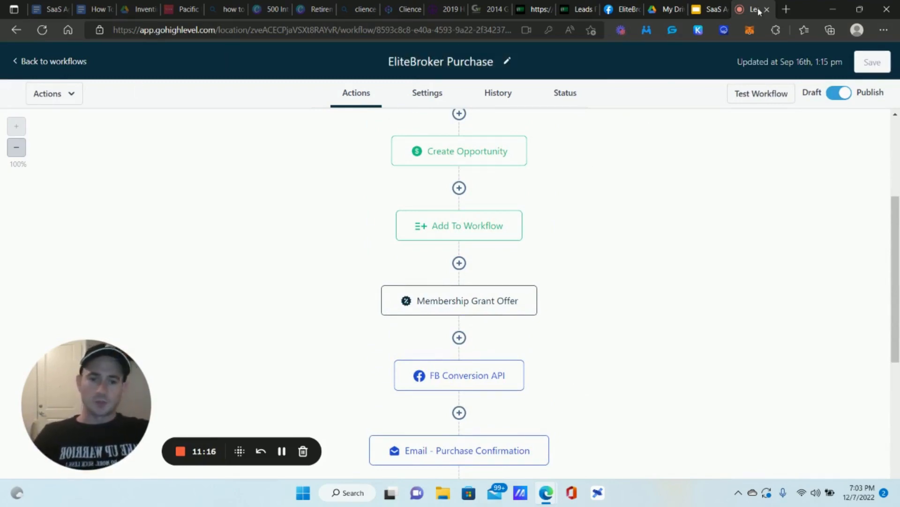
left_click(714, 7)
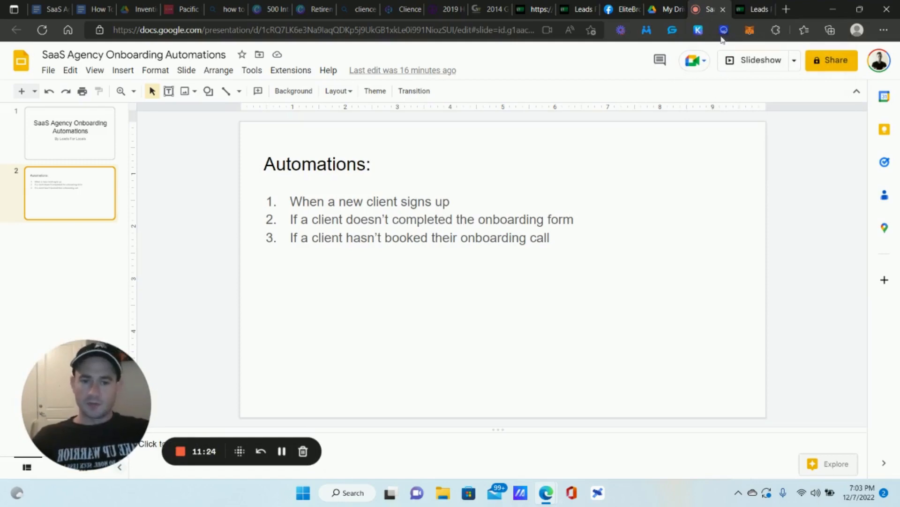
left_click(741, 11)
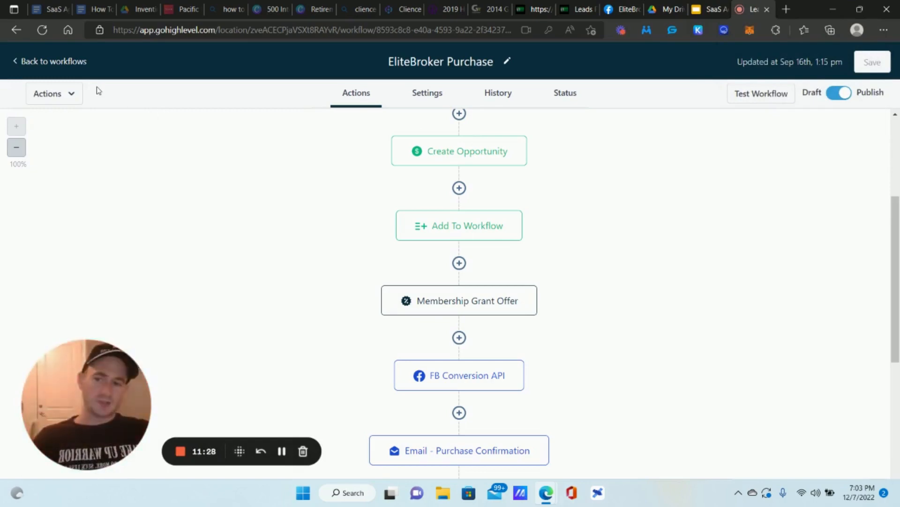
Step: Return to the workflows list and open the "EliteBroker - Onboarding Form Not Completed" workflow
left_click(78, 62)
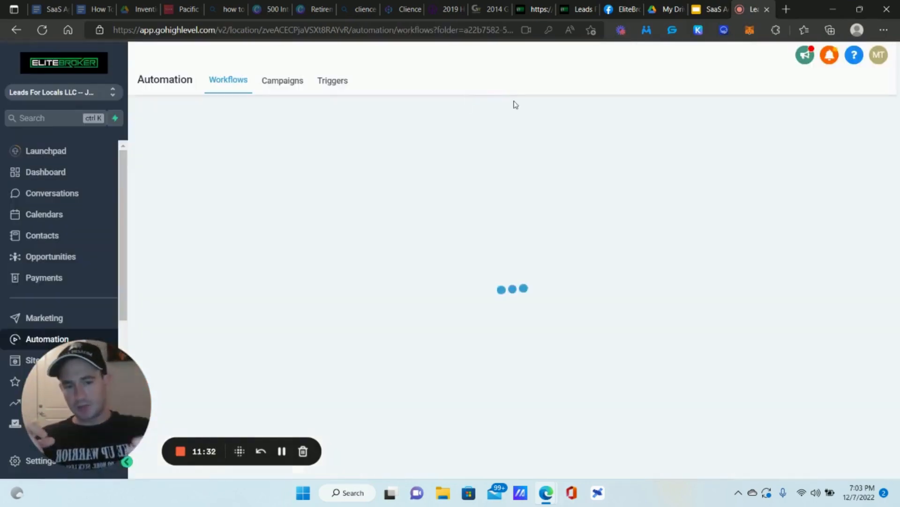
scroll(478, 124, "down", 5)
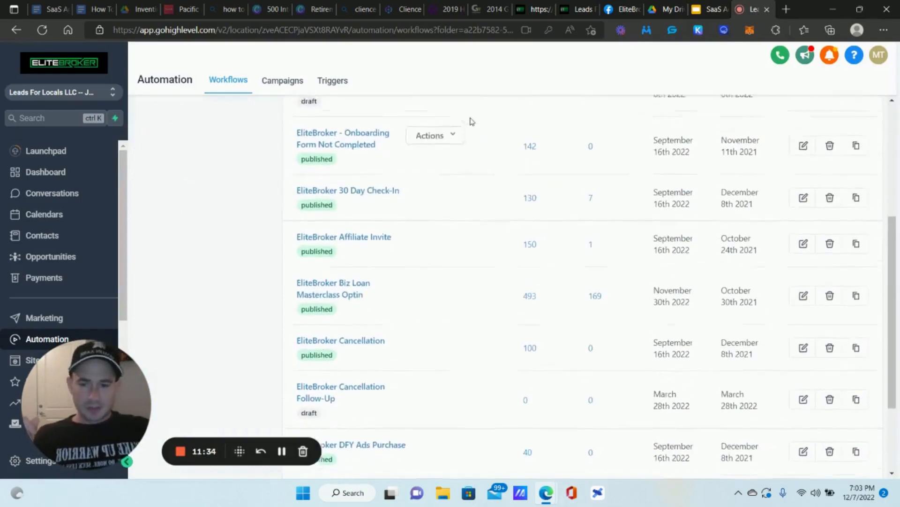
scroll(344, 197, "up", 2)
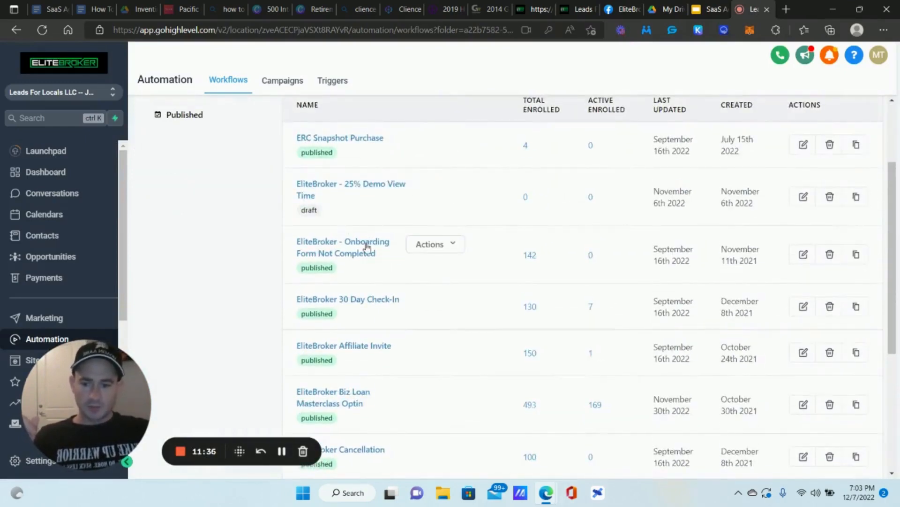
left_click(368, 246)
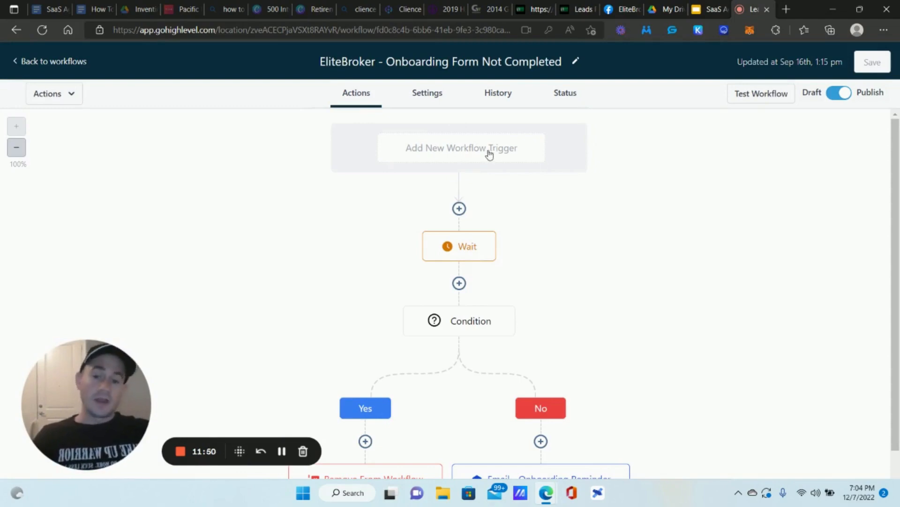
Step: Check the available workflow triggers and the first Wait action's time delay, closing both without changes
left_click(489, 151)
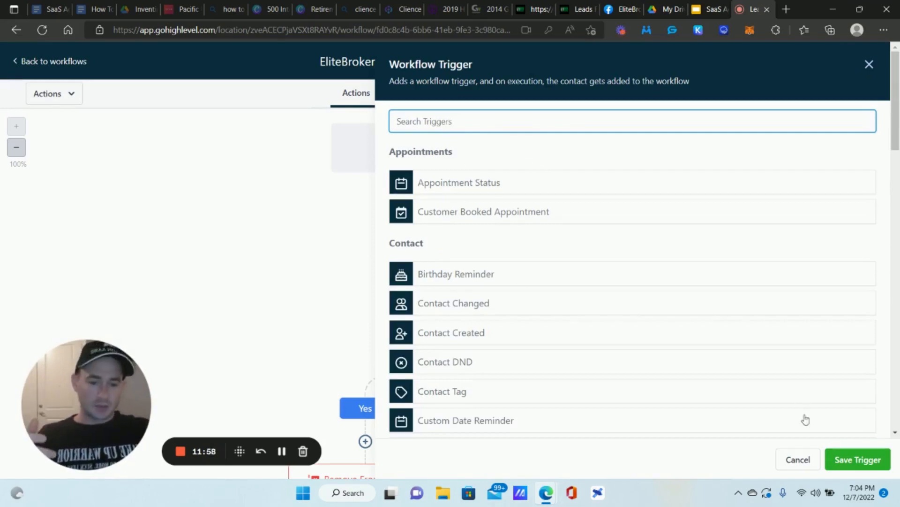
left_click(797, 460)
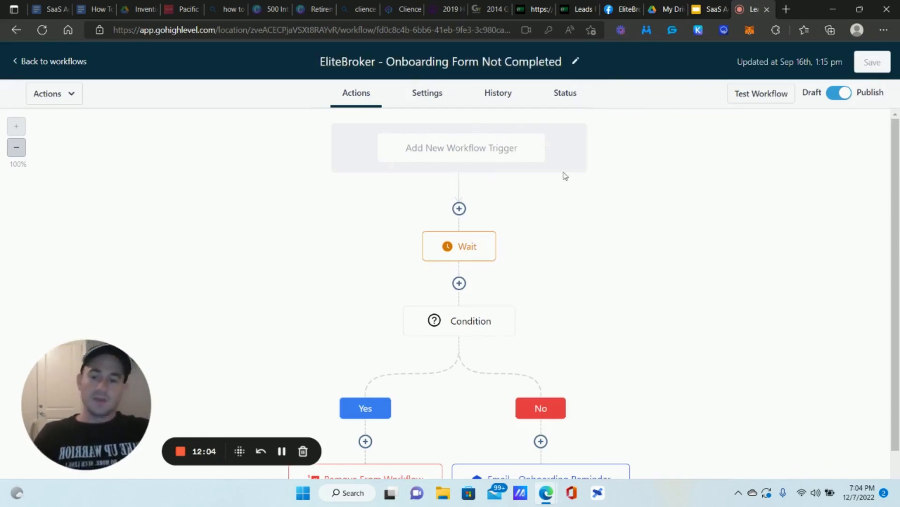
left_click(463, 249)
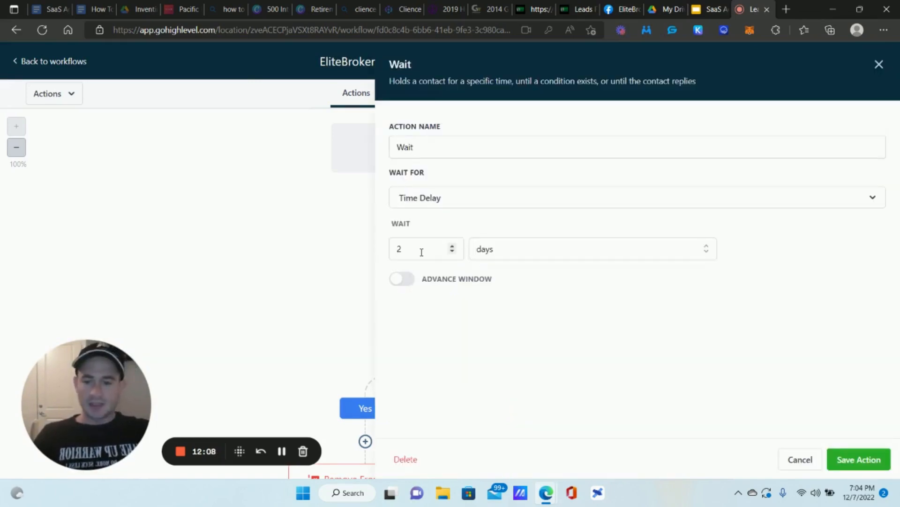
left_click(784, 456)
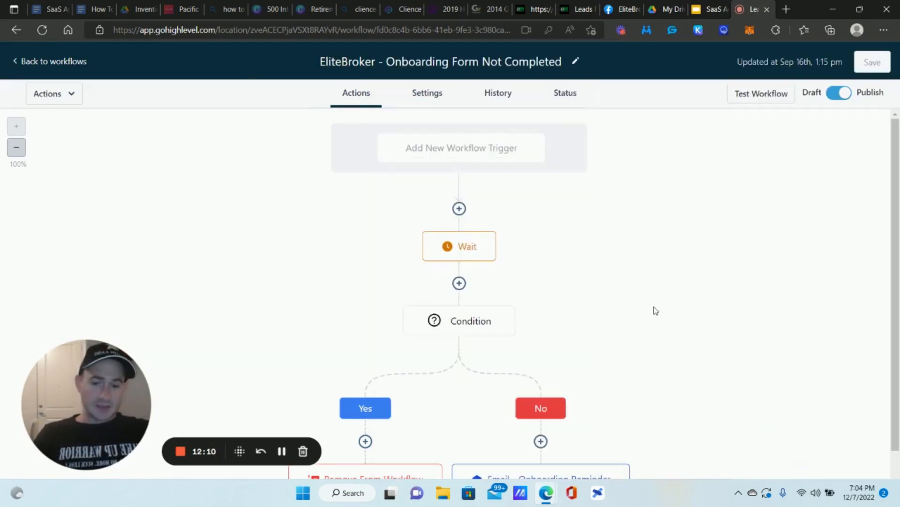
Step: Locate If / Else among the available actions, and inspect the existing Condition's tag segment and its field choices without changes
left_click(459, 283)
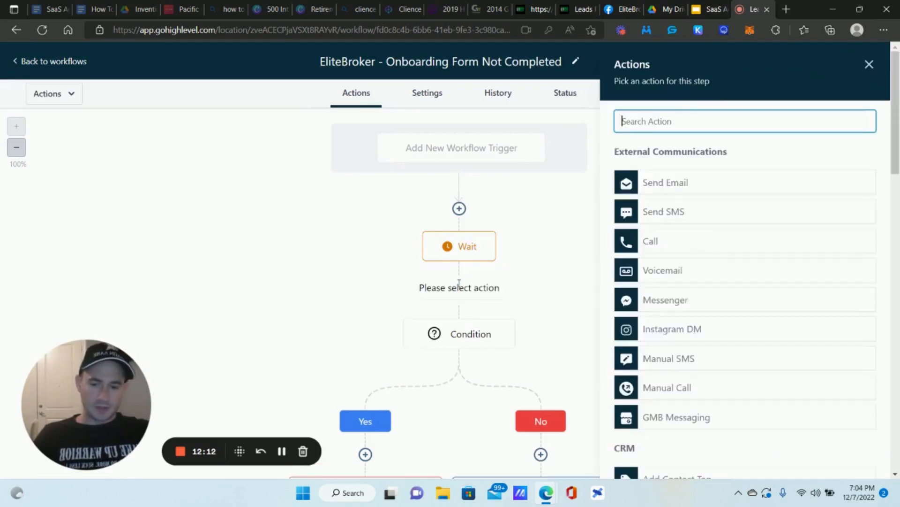
scroll(762, 220, "down", 15)
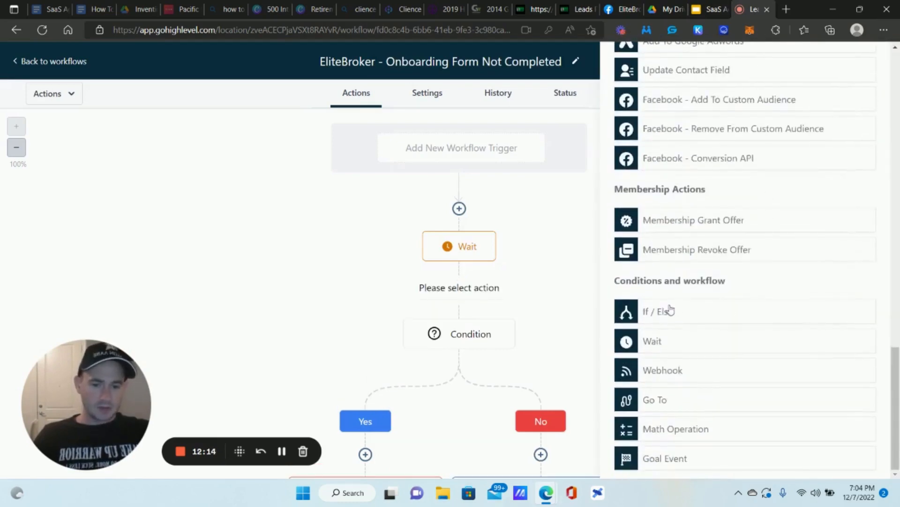
left_click(465, 335)
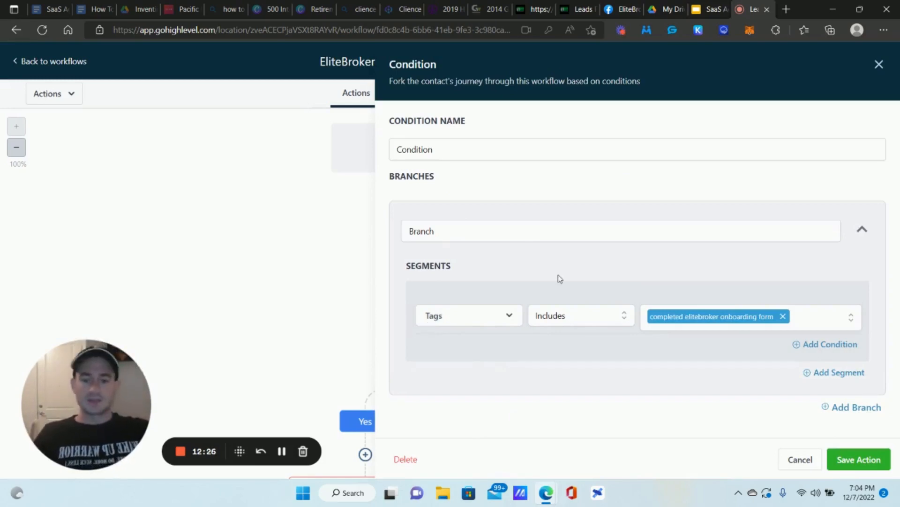
left_click(460, 324)
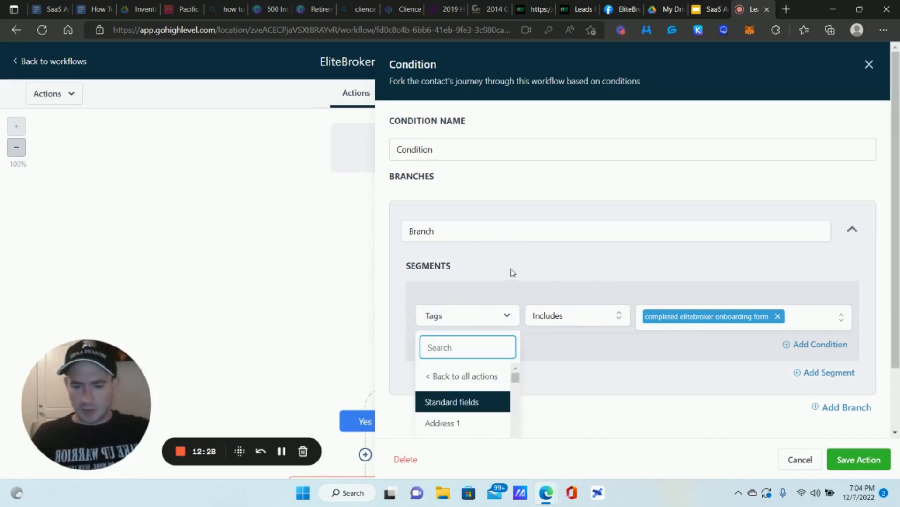
scroll(510, 270, "down", 2)
left_click(528, 203)
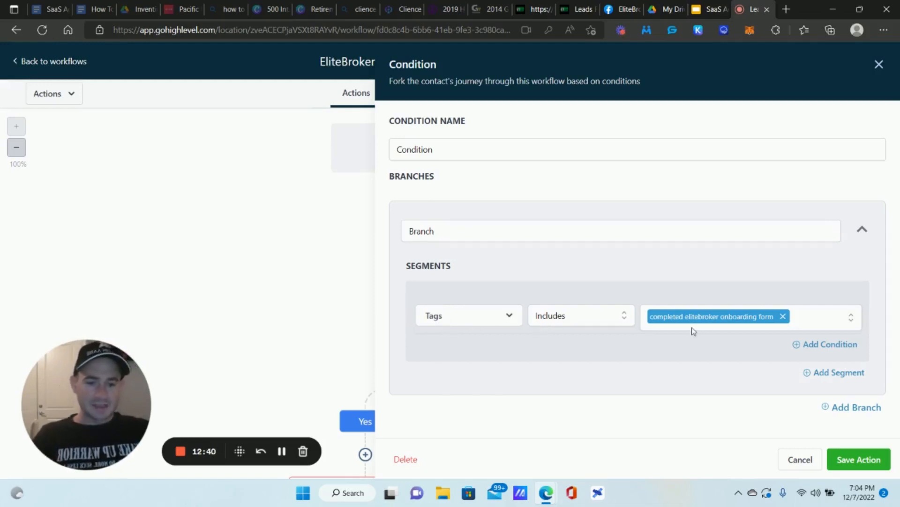
left_click(792, 459)
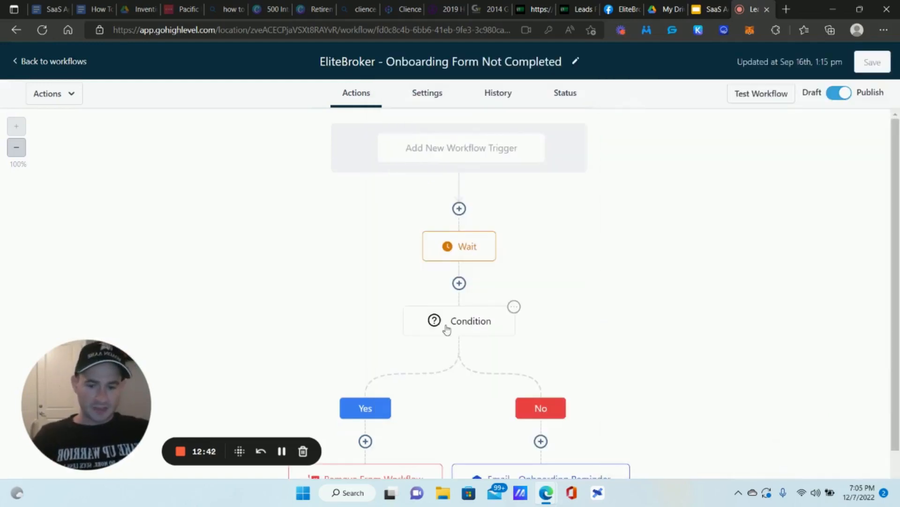
Step: Read the subject and message of the "Email - Onboarding Reminder" action in the No branch, and close it without changes
scroll(540, 310, "down", 3)
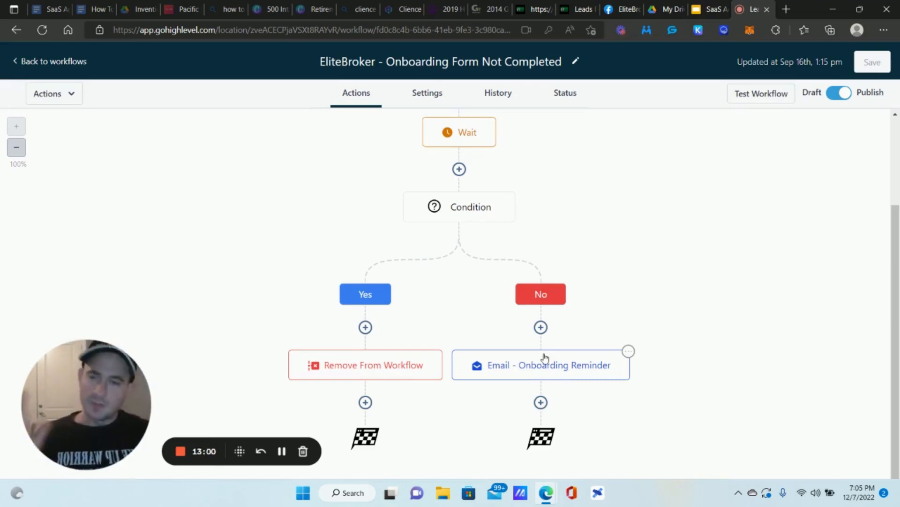
left_click(547, 376)
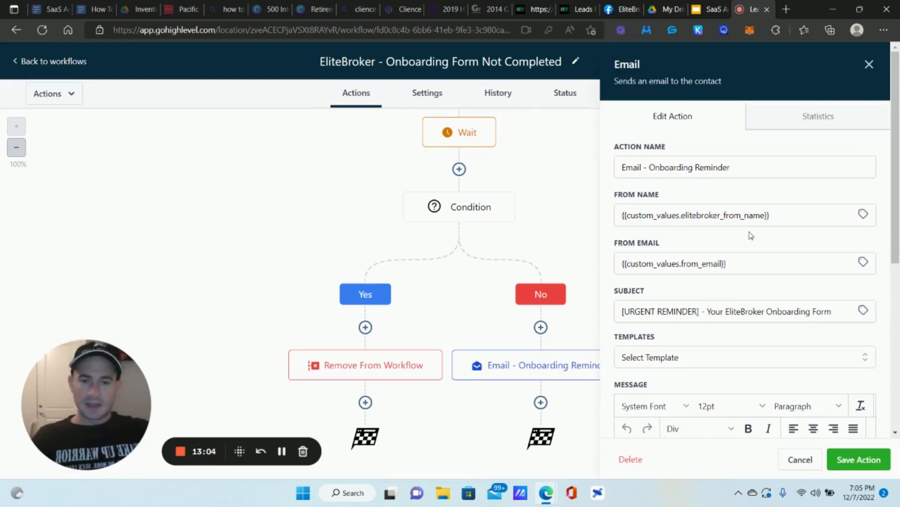
scroll(750, 236, "down", 6)
scroll(746, 234, "down", 2)
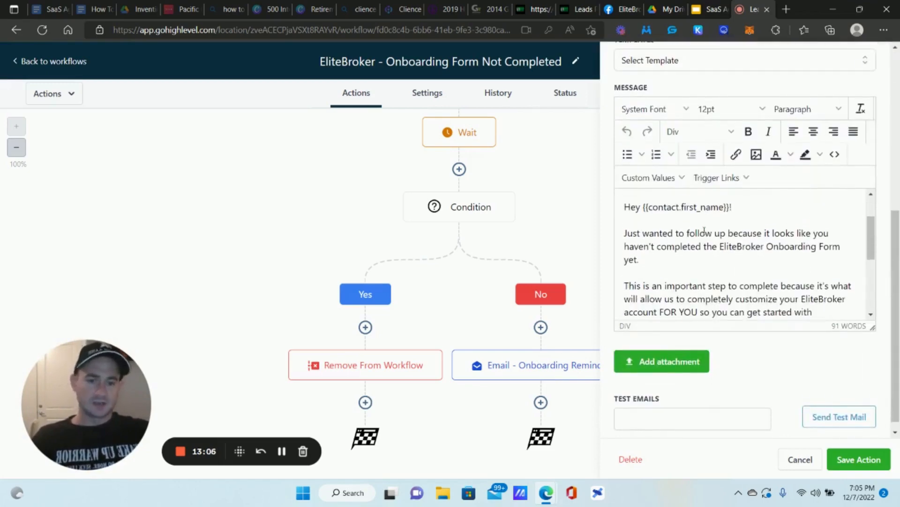
scroll(747, 231, "down", 1)
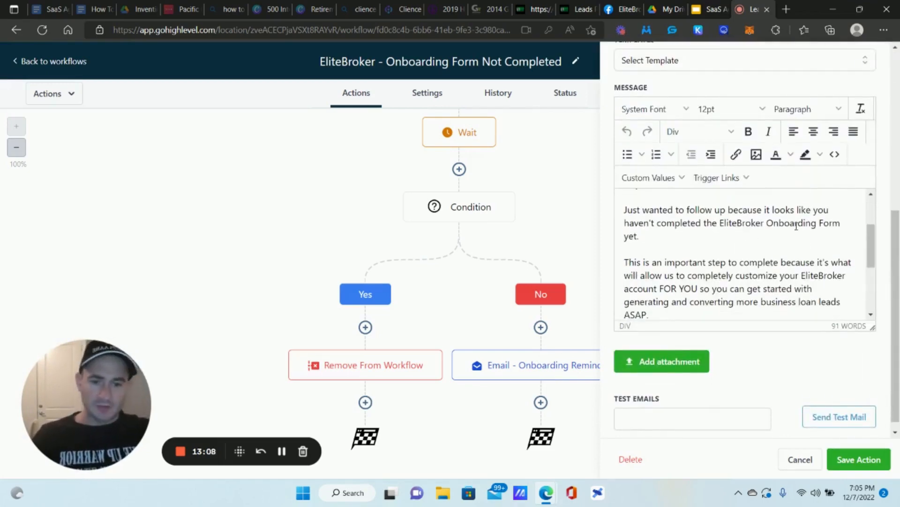
scroll(774, 230, "down", 1)
scroll(704, 215, "down", 1)
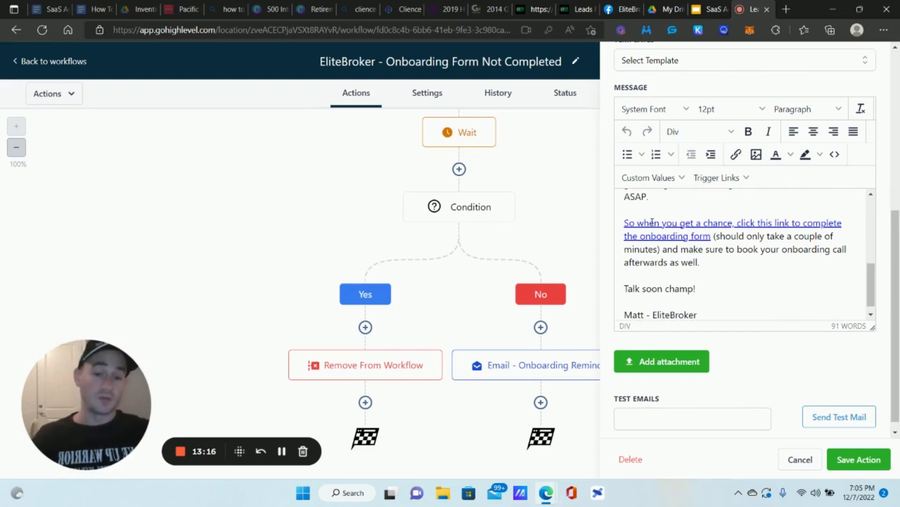
left_click(797, 458)
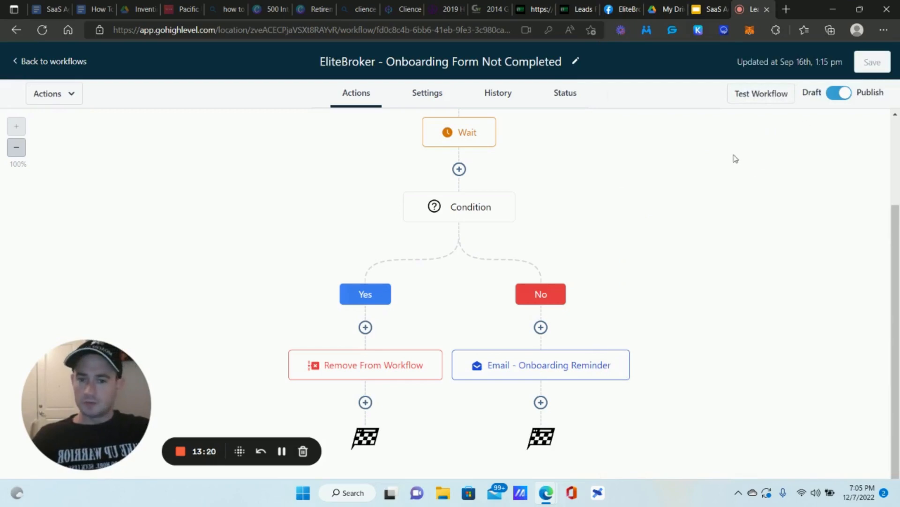
Step: Add a Send SMS action with a placeholder message after the Onboarding Reminder email in the No branch, and save the action
scroll(638, 140, "up", 3)
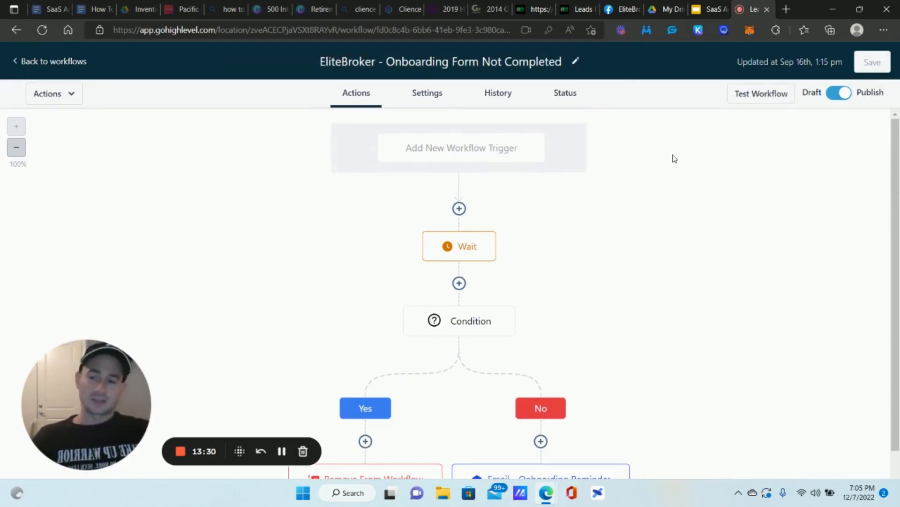
scroll(674, 158, "down", 3)
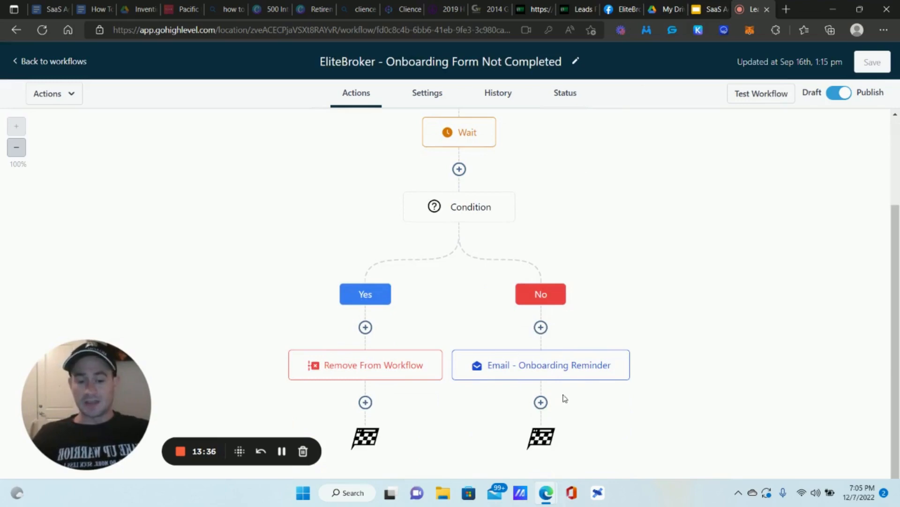
left_click(541, 402)
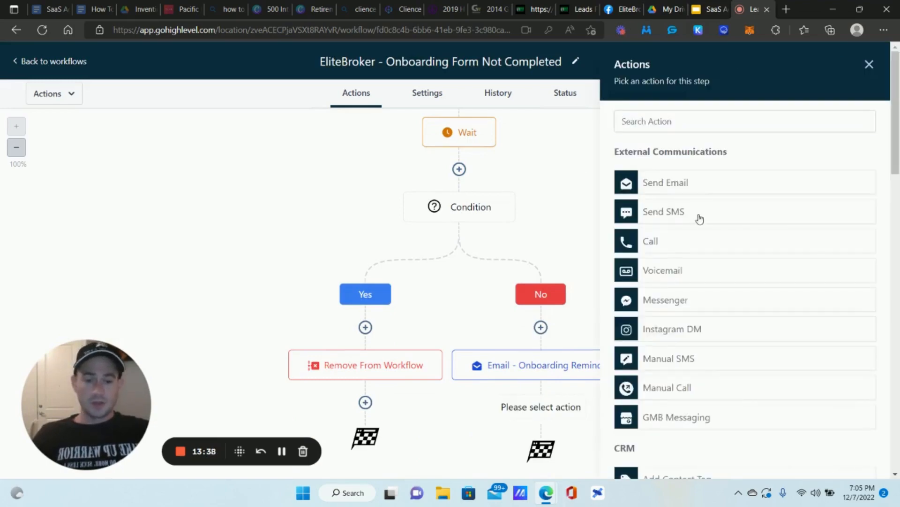
left_click(699, 215)
left_click(708, 327)
type("zxdgvcd")
left_click(854, 459)
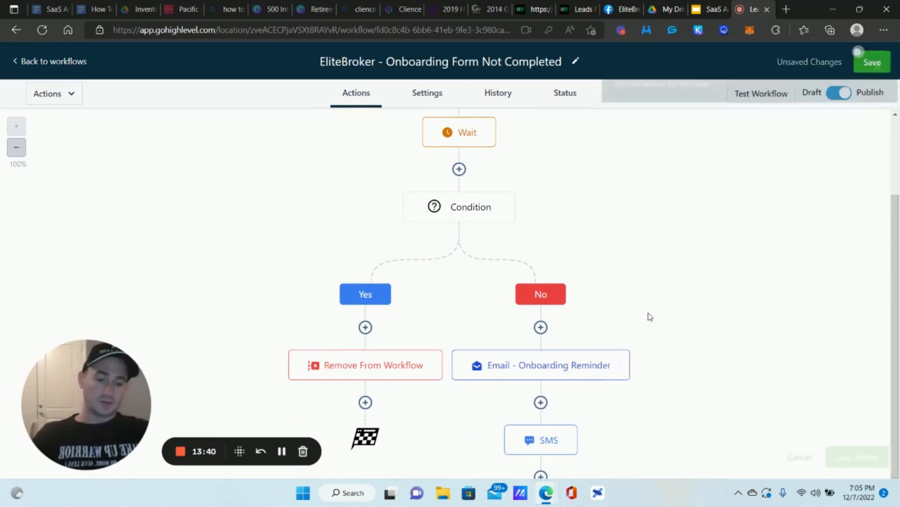
Step: Add a time-delay Wait action of 2 days after the SMS, name it "Wait 2 Days", and save the action
left_click(540, 403)
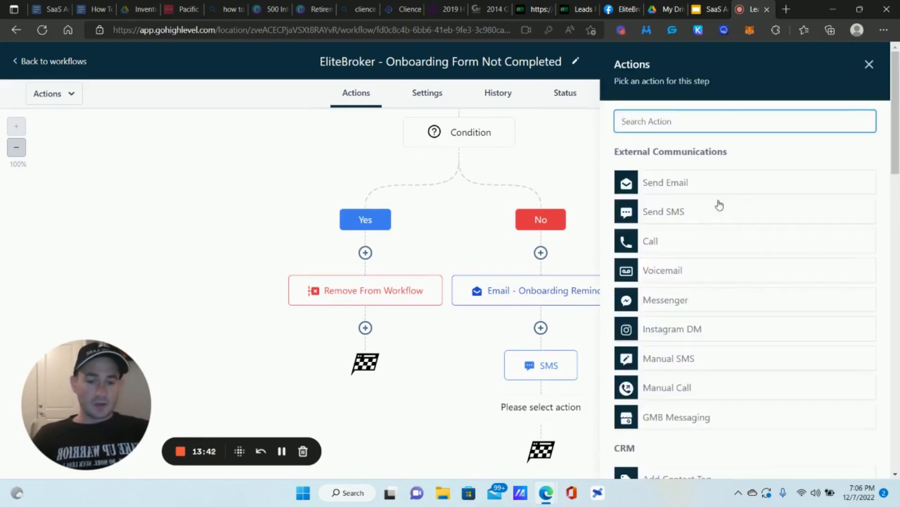
scroll(715, 206, "down", 10)
left_click(652, 350)
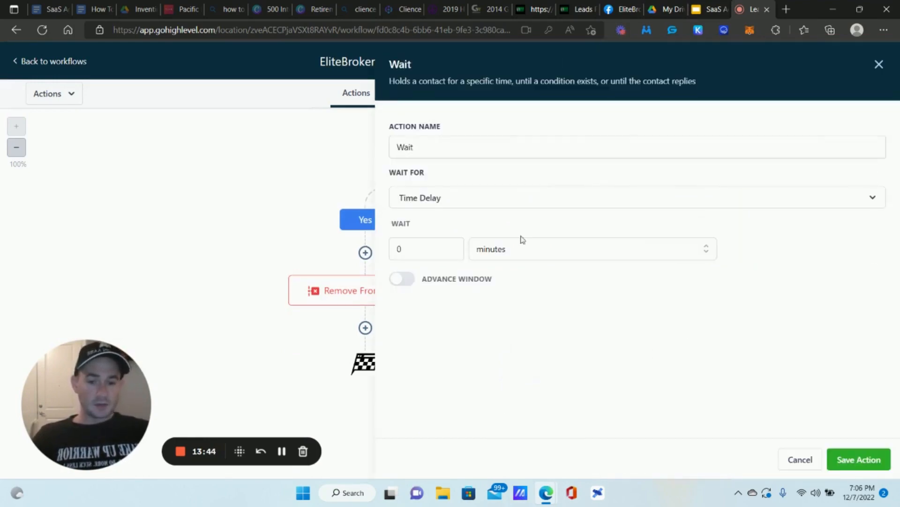
left_click(436, 245)
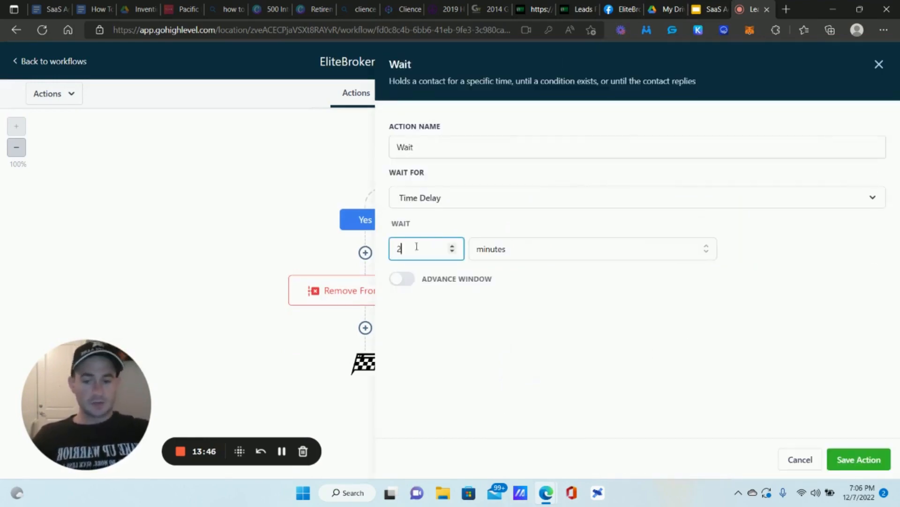
left_click(562, 249)
left_click(485, 318)
left_click(443, 148)
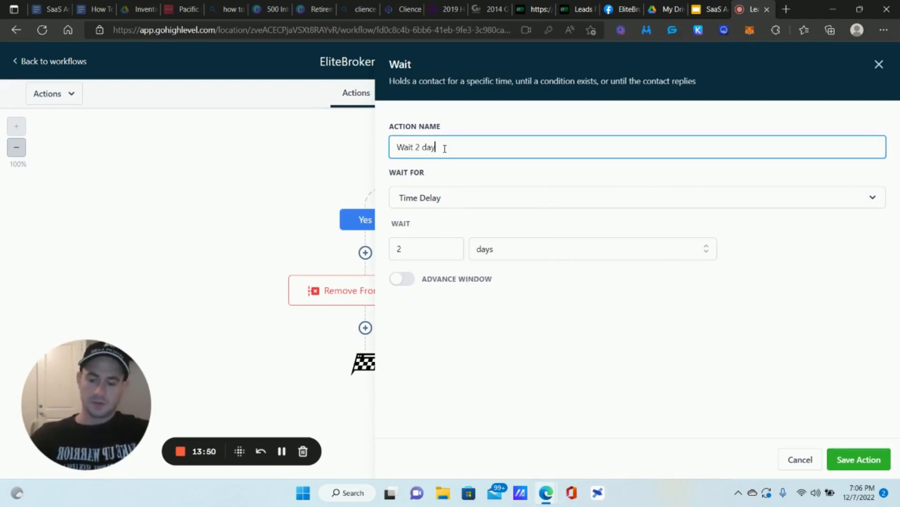
left_click(858, 460)
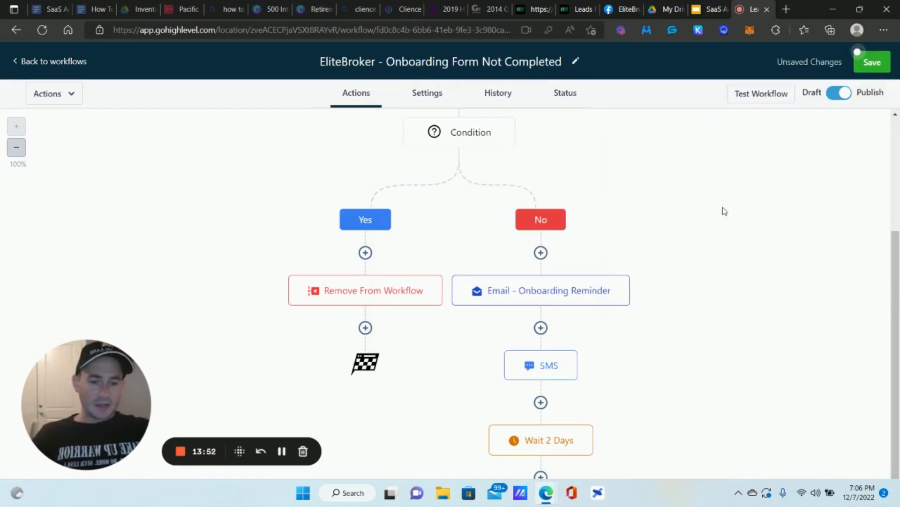
Step: Enable Stop On Response in the workflow's contact management settings
left_click(426, 93)
scroll(337, 189, "down", 7)
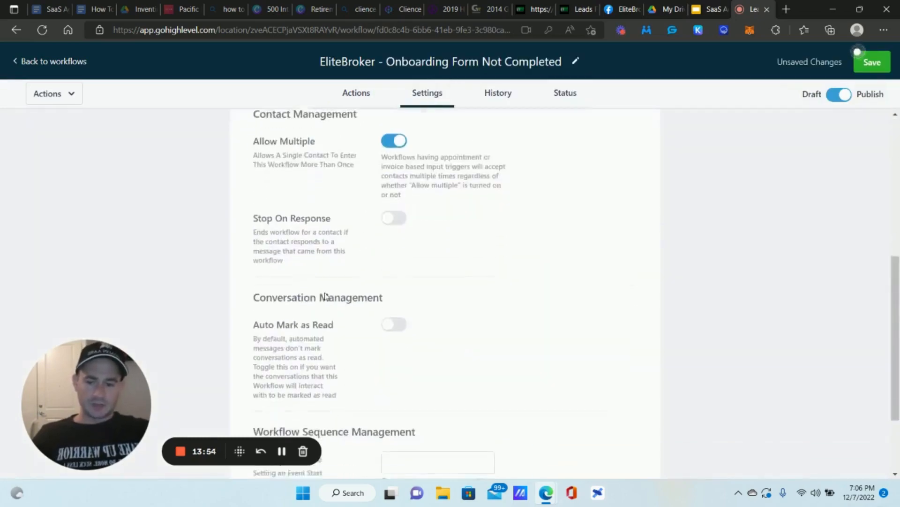
left_click(397, 196)
scroll(605, 173, "up", 7)
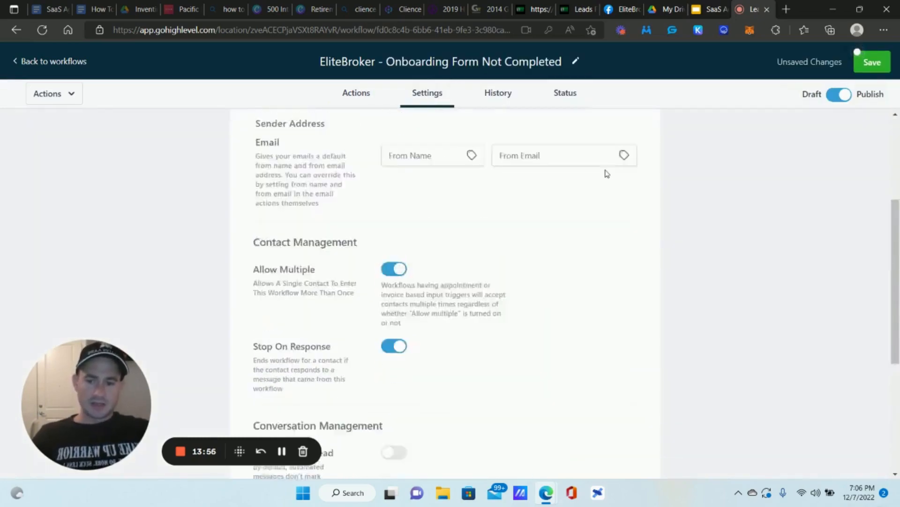
Step: Go back to the workflow's actions and add an If/Else condition after the Wait 2 Days action in the No branch
left_click(360, 93)
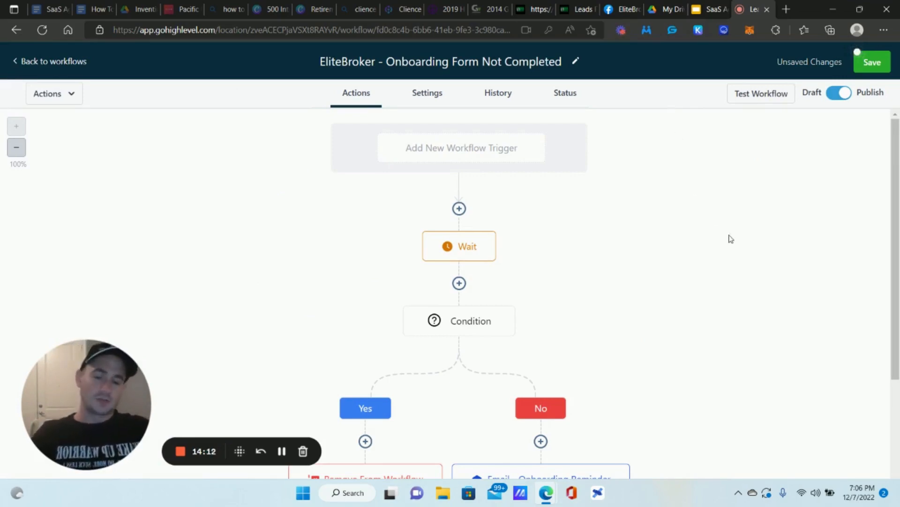
scroll(694, 236, "down", 5)
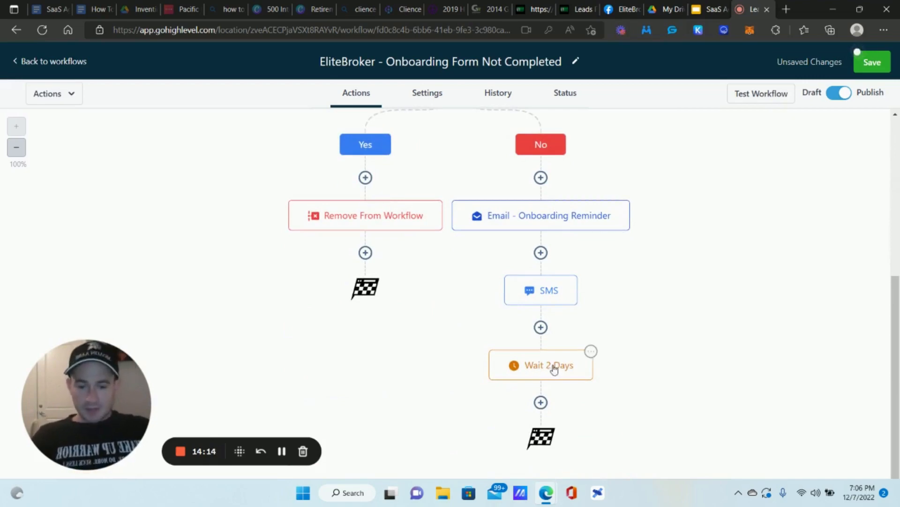
left_click(541, 402)
scroll(751, 216, "down", 10)
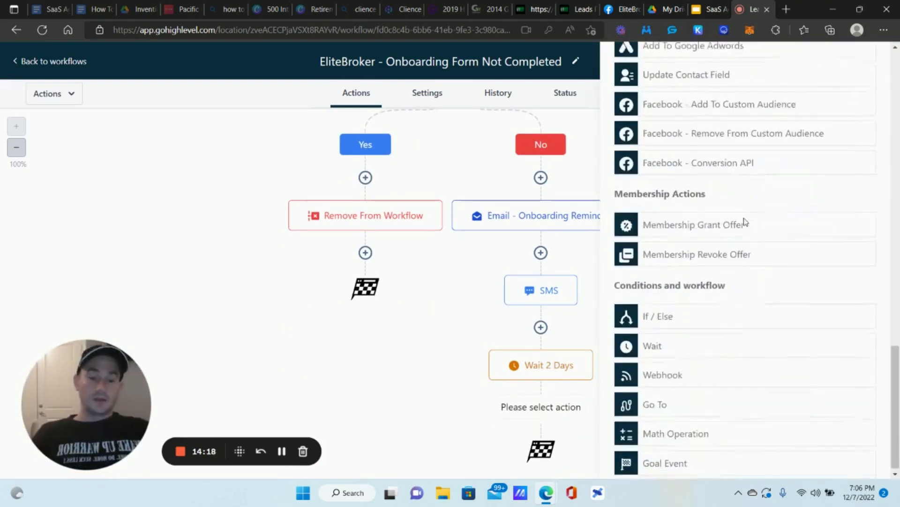
left_click(656, 317)
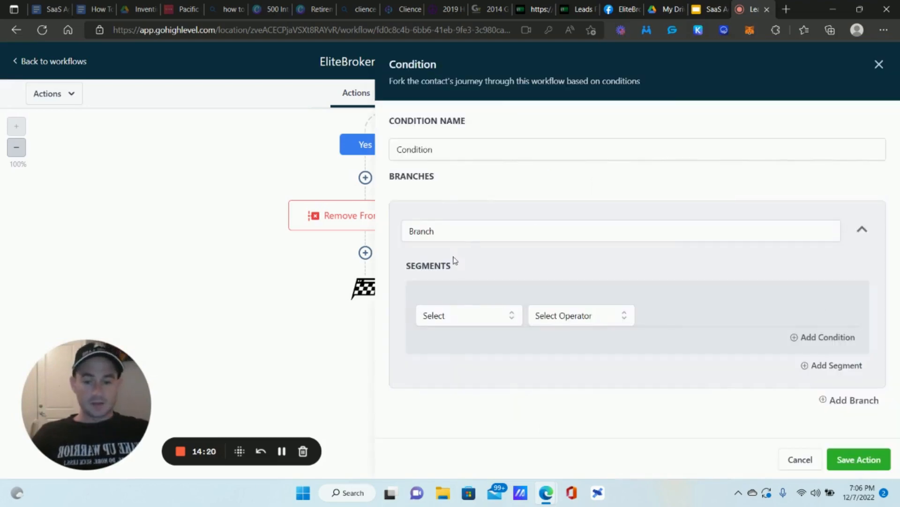
Step: Set the new condition's branch to Tags includes "completed elitebroker onboarding form", and save the action
left_click(467, 324)
scroll(460, 352, "down", 1)
scroll(460, 350, "up", 1)
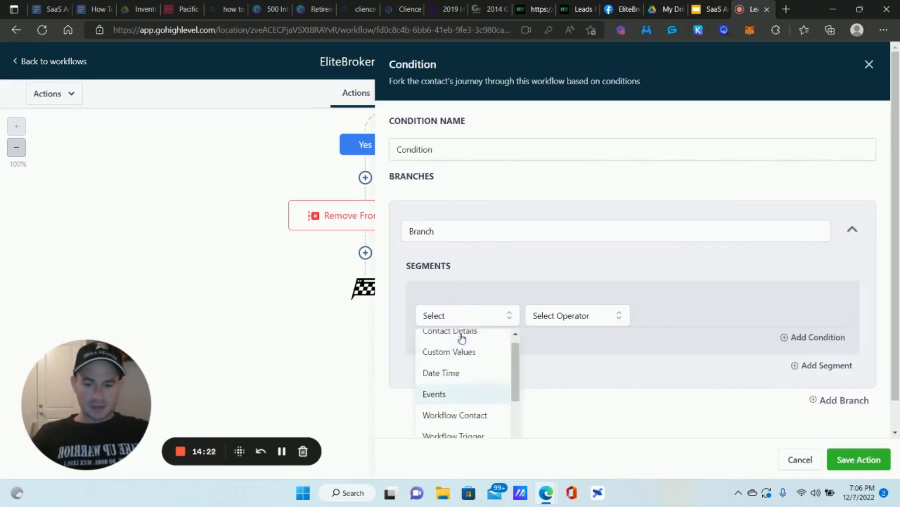
left_click(461, 349)
scroll(462, 361, "down", 5)
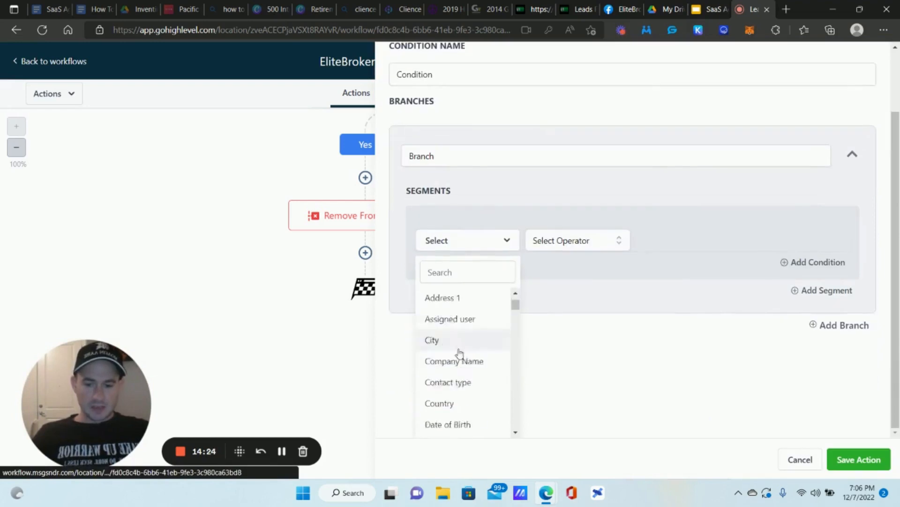
scroll(460, 361, "down", 5)
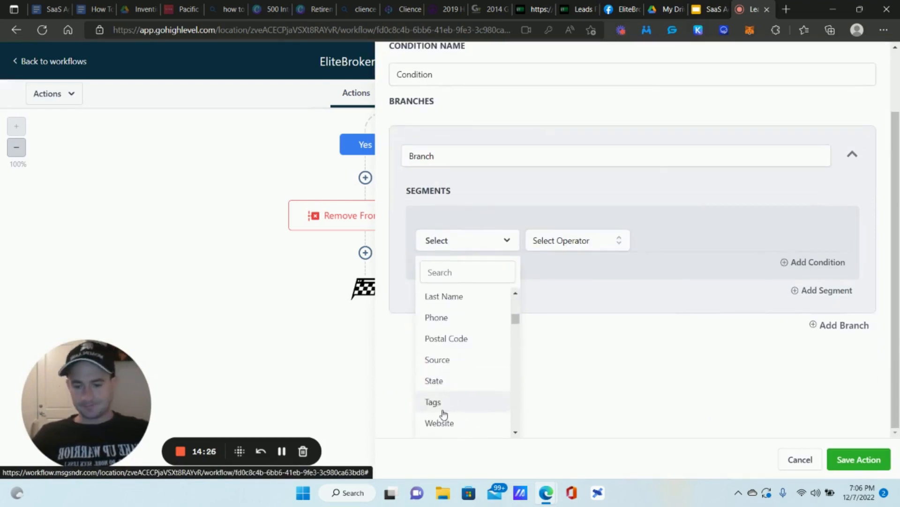
left_click(443, 406)
left_click(555, 314)
left_click(563, 347)
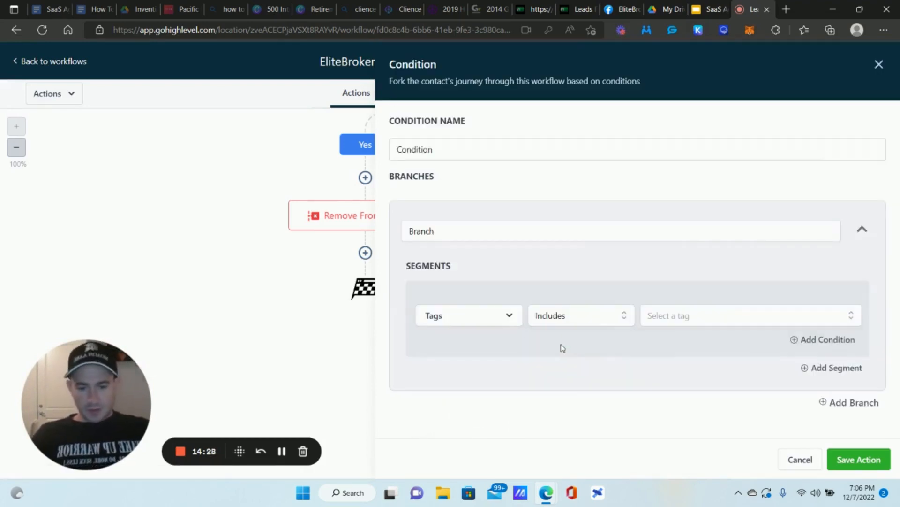
left_click(722, 316)
type("onboa")
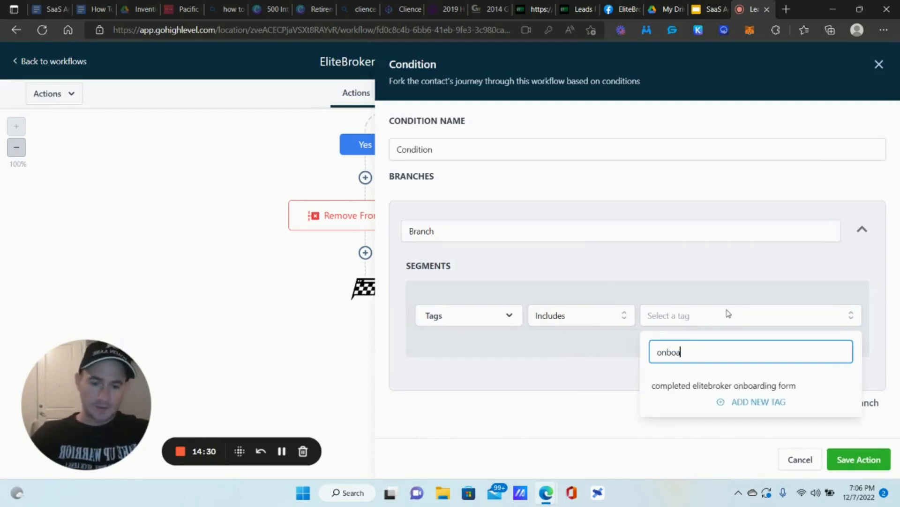
left_click(707, 388)
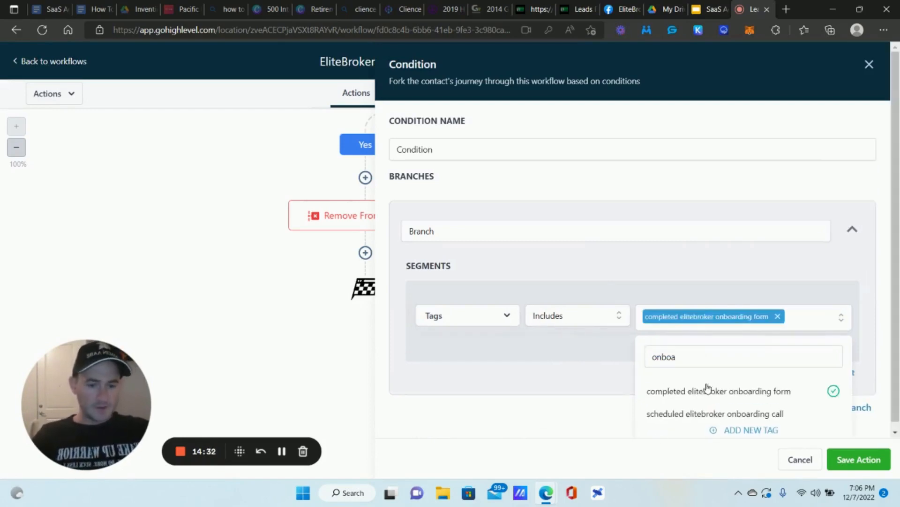
left_click(860, 459)
scroll(675, 323, "down", 3)
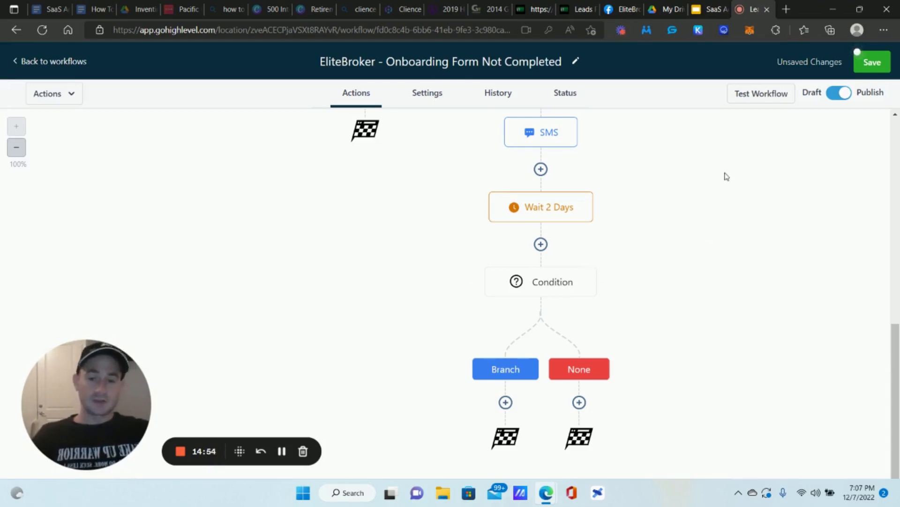
Step: Check the Automations list in the Google Slides presentation, and return to the workflow to review its full sequence
left_click(709, 9)
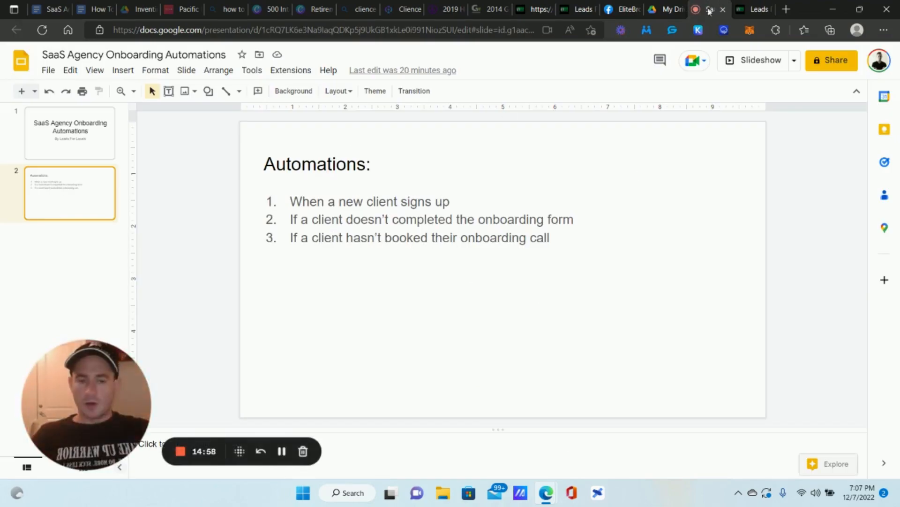
left_click(750, 6)
scroll(708, 194, "up", 3)
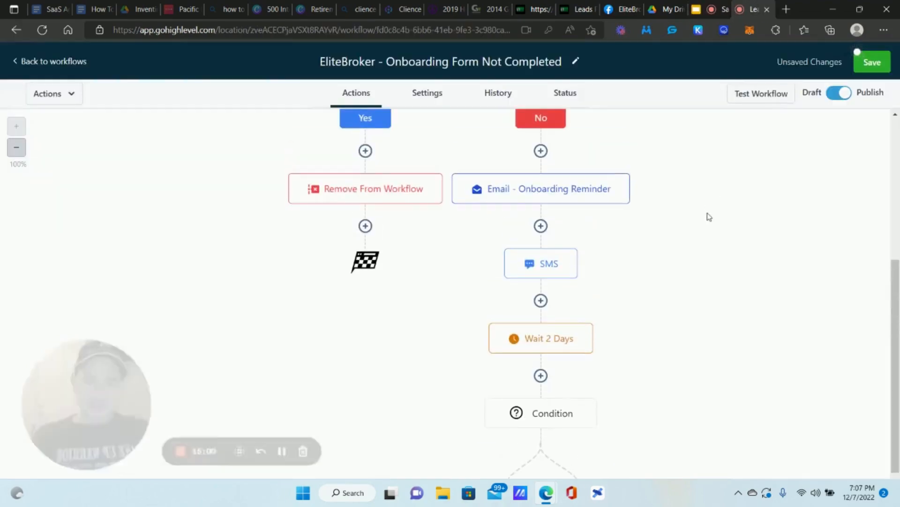
scroll(703, 217, "down", 3)
scroll(600, 173, "up", 9)
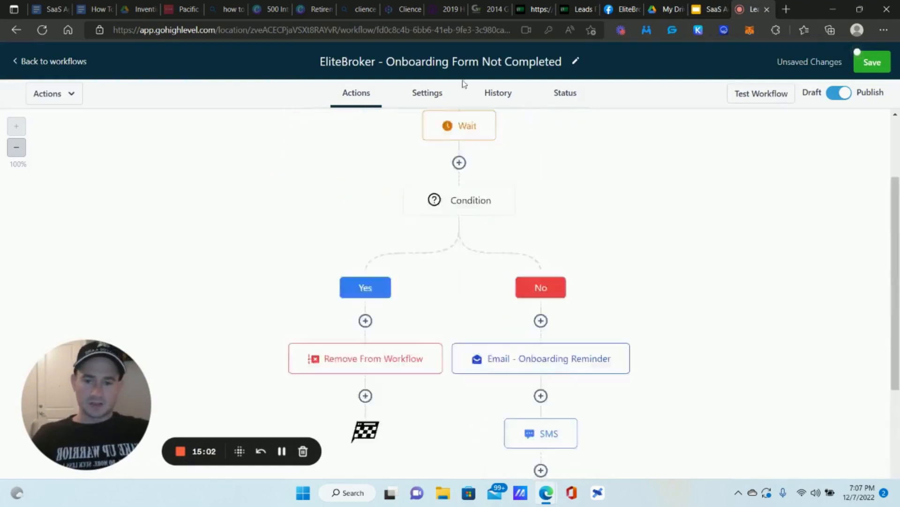
Step: Return to the EliteBroker folder's workflow list and look through both pages for existing onboarding call workflows
left_click(51, 61)
left_click(549, 308)
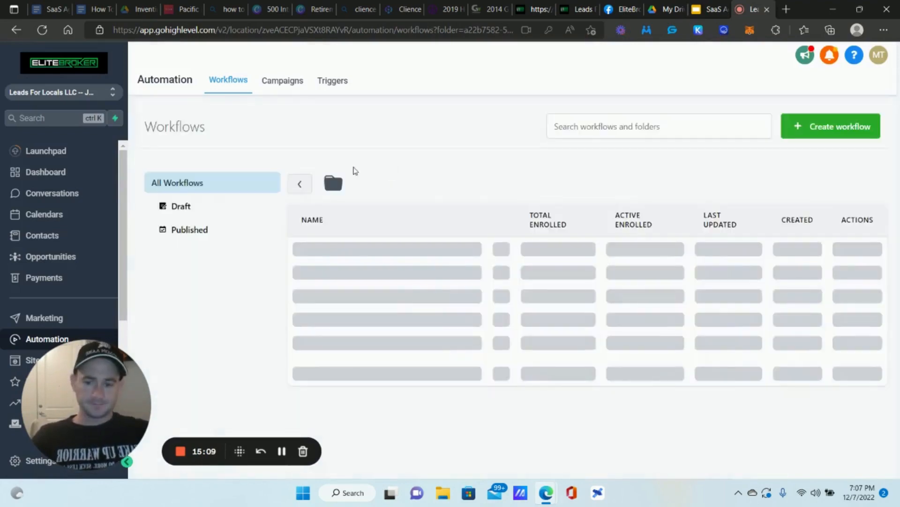
scroll(375, 183, "down", 3)
scroll(380, 176, "down", 2)
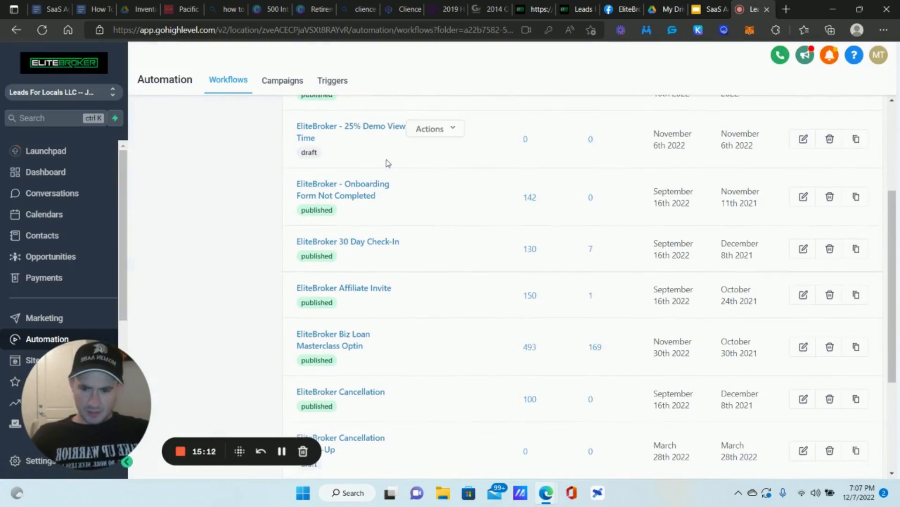
scroll(388, 167, "down", 4)
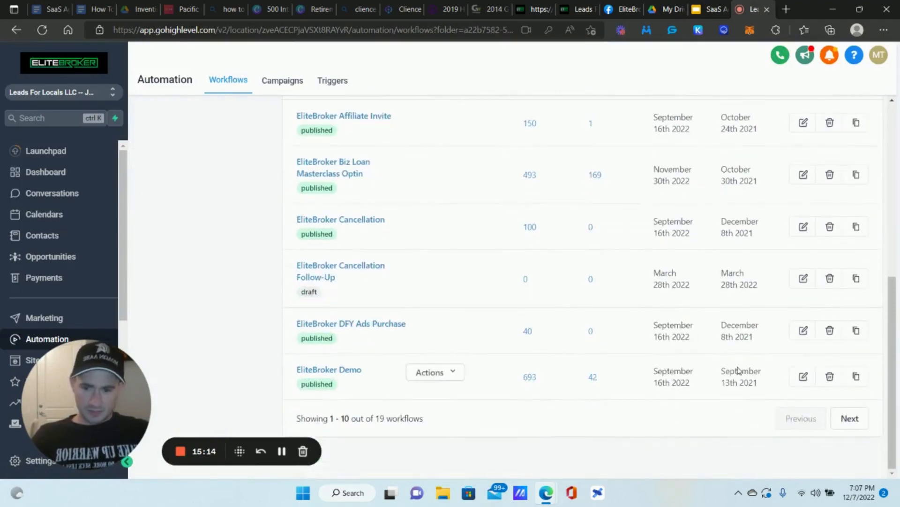
left_click(852, 419)
scroll(449, 235, "down", 3)
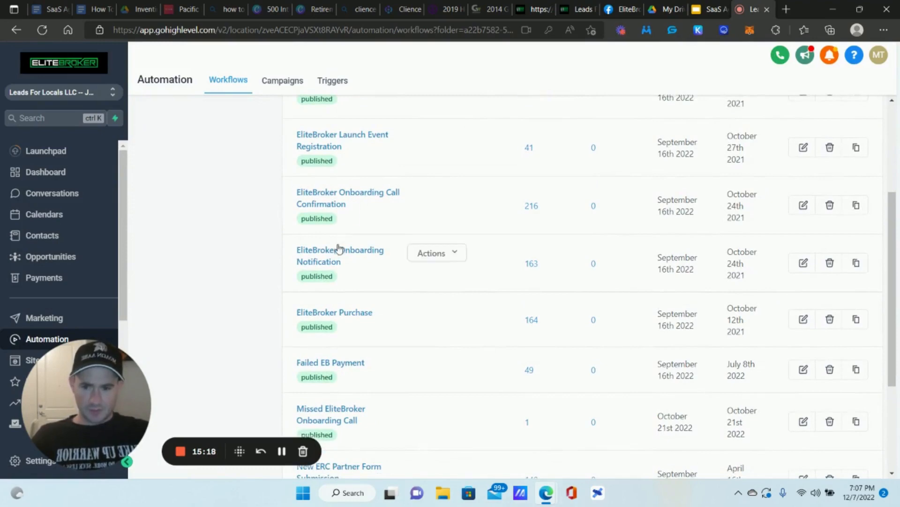
scroll(338, 254, "down", 3)
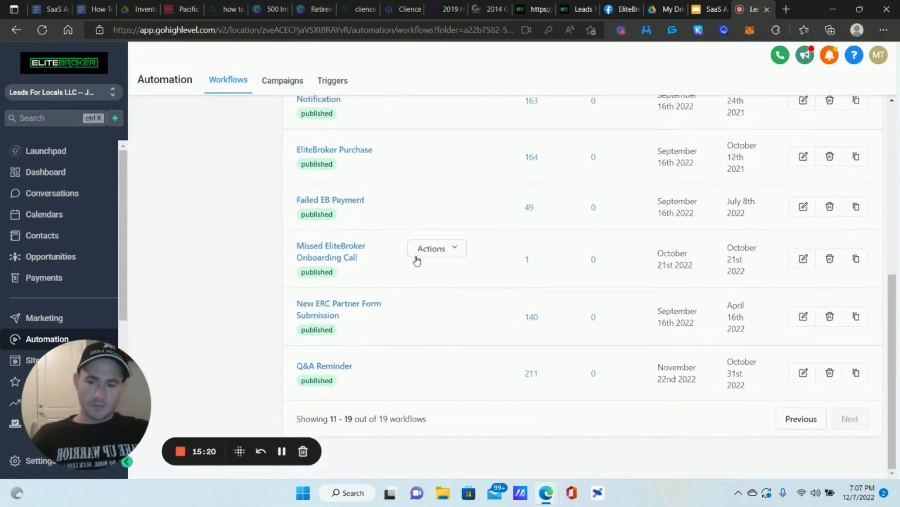
scroll(614, 332, "up", 7)
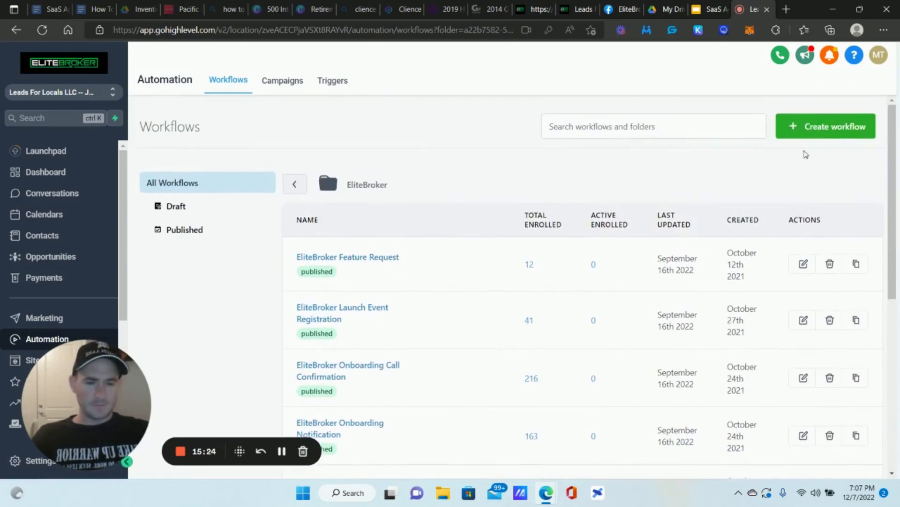
Step: Create a new workflow from scratch in the EliteBroker folder
left_click(826, 126)
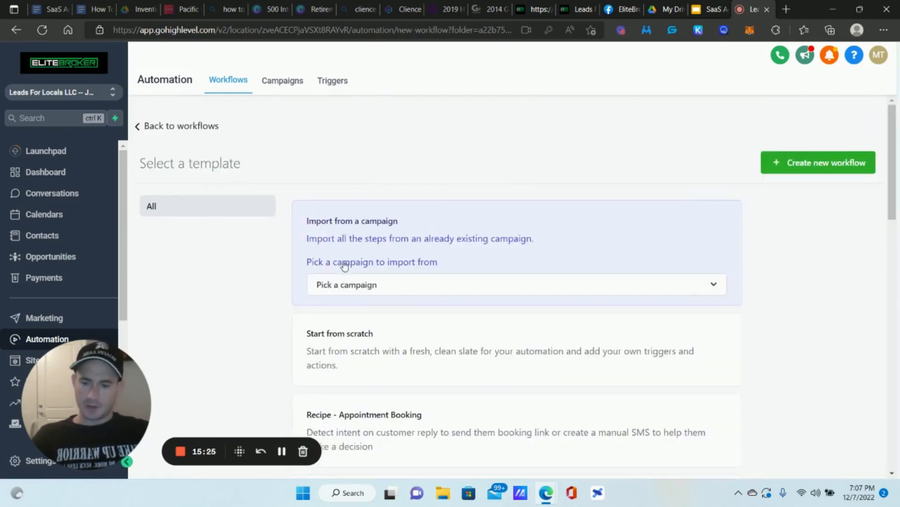
left_click(344, 353)
left_click(807, 163)
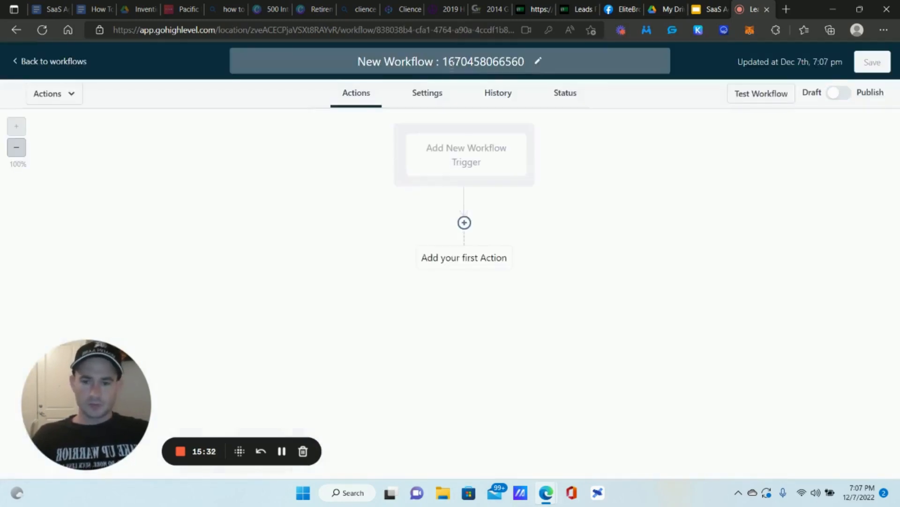
Step: Rename the new workflow as "EliteBroker Onboarding Call Reminder"
left_click(453, 60)
type("elite")
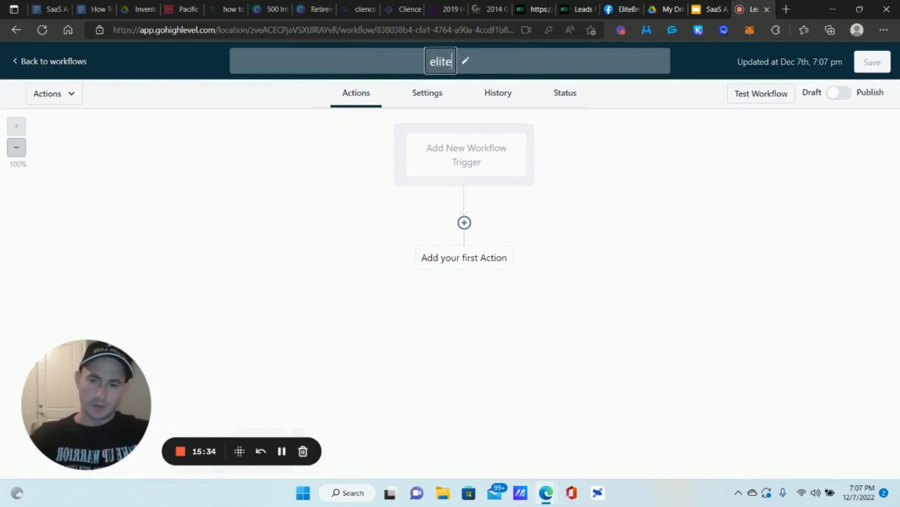
key("BackSpace")
key("BackSpace")
key("BackSpace")
key("BackSpace")
key("BackSpace")
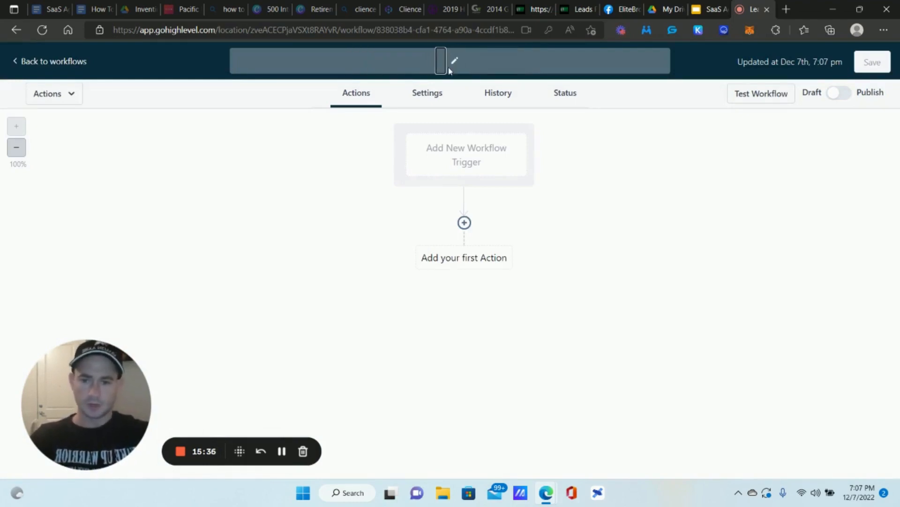
type("EliteBroker ")
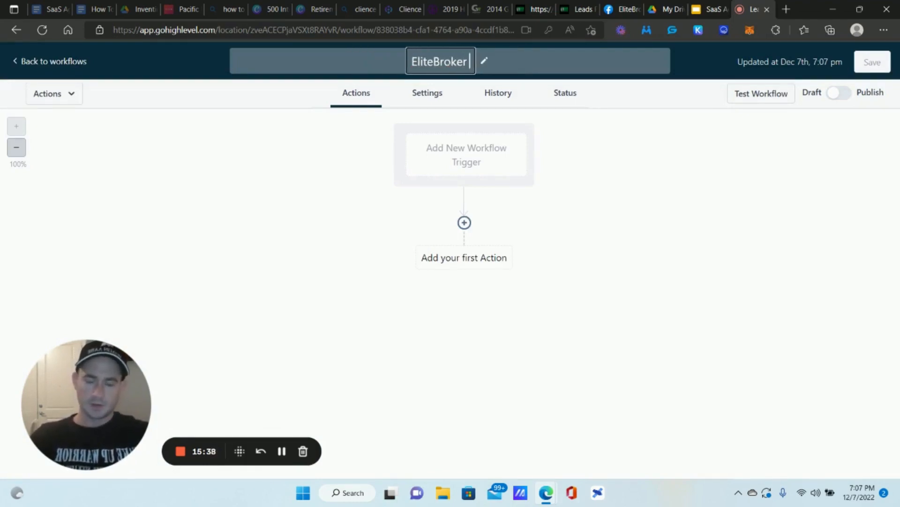
type("Onboarding ")
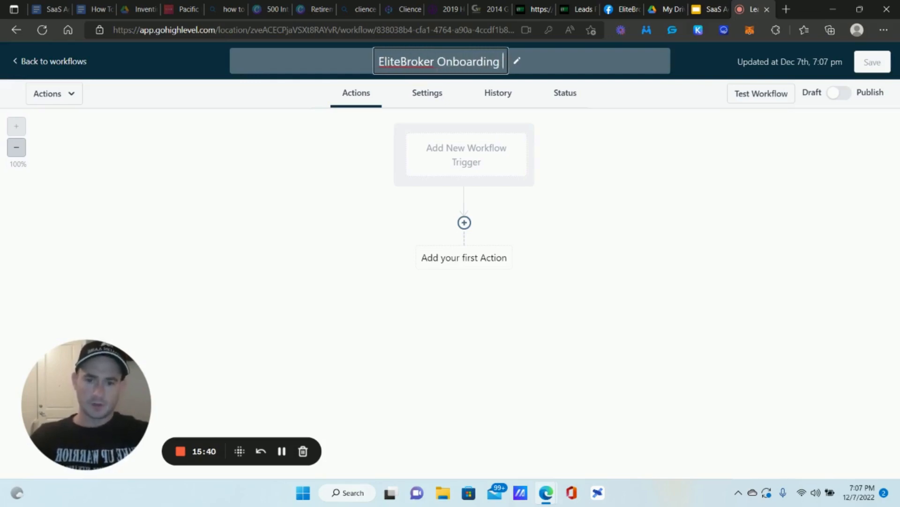
type("Call Reminder")
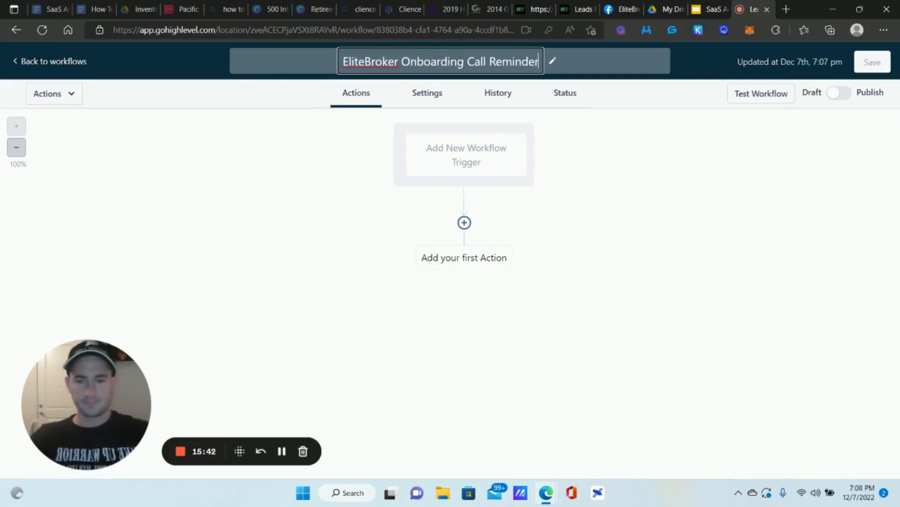
key("Return")
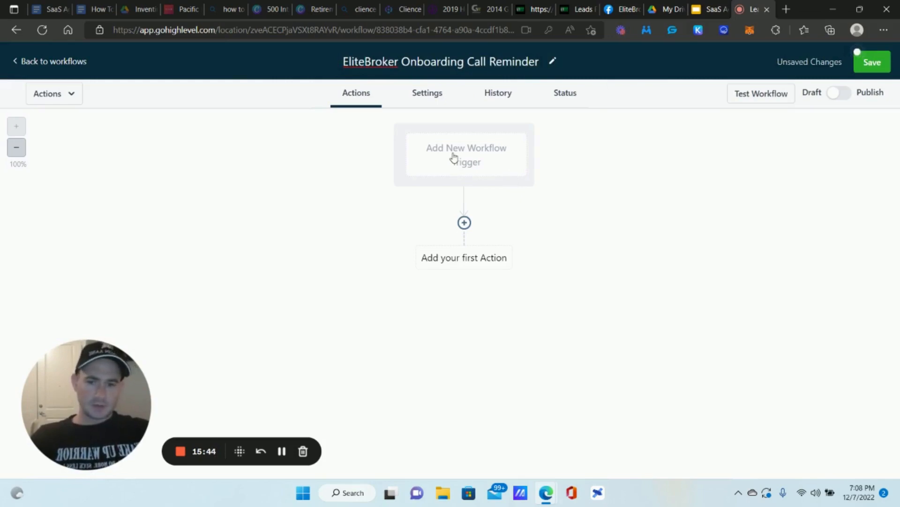
Step: Add an Order Form Submission trigger to the Onboarding Call Reminder workflow
left_click(454, 157)
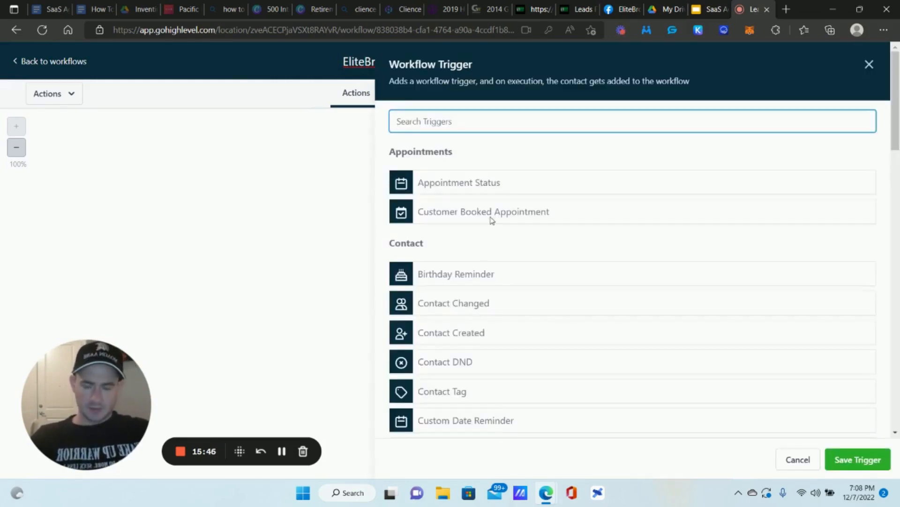
type("orde")
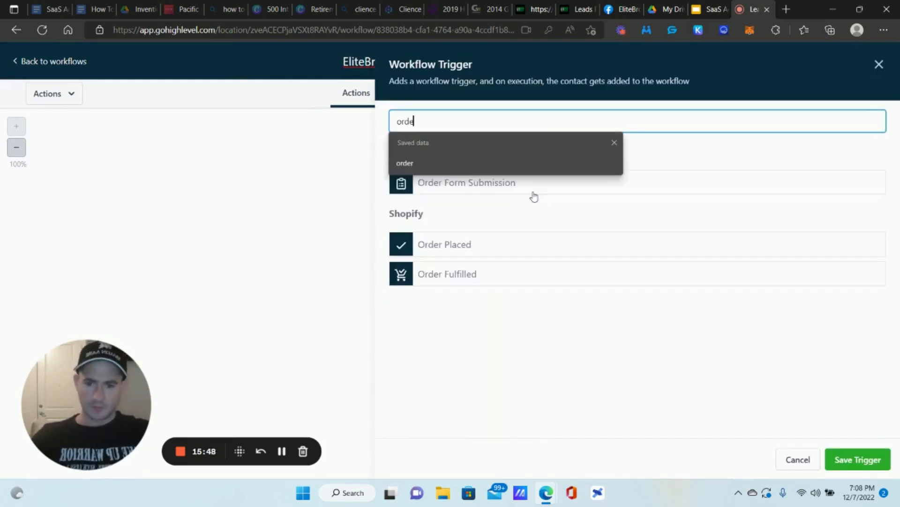
left_click(530, 192)
Step: Add a trigger filter that limits In funnel/website to EliteBroker
left_click(426, 248)
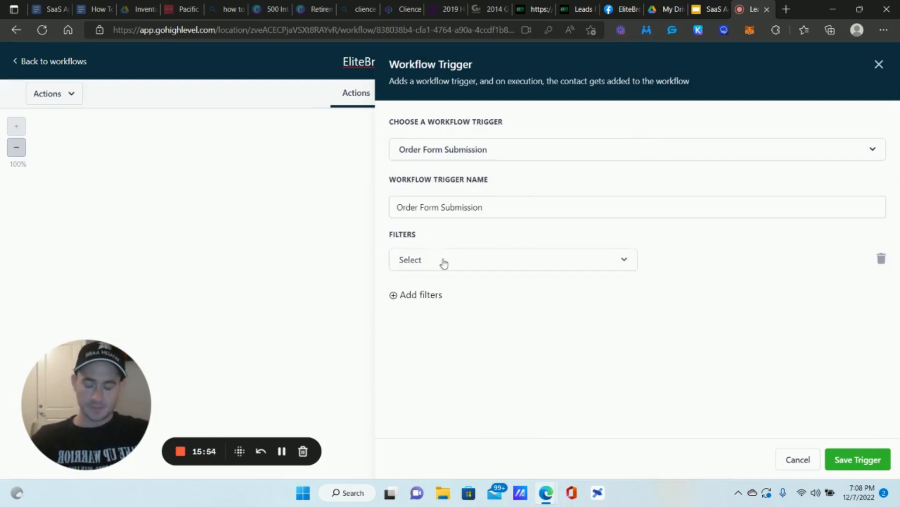
left_click(458, 253)
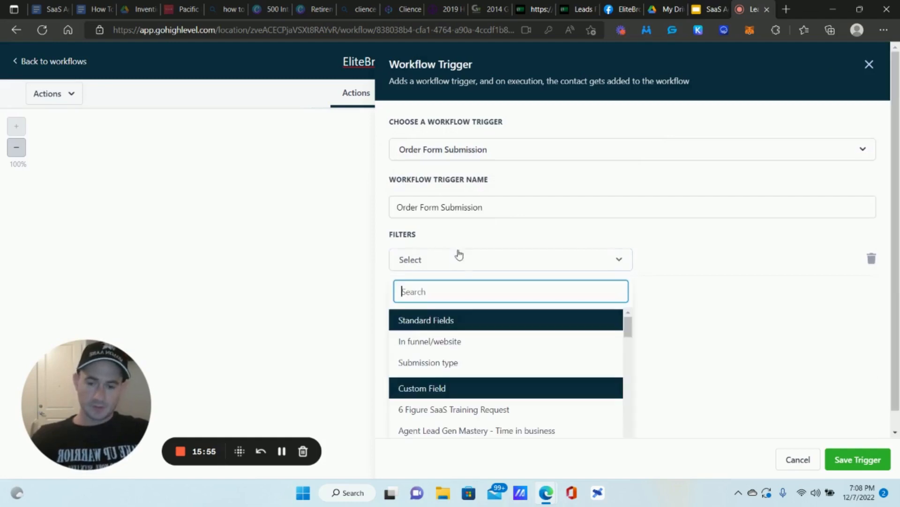
left_click(442, 341)
left_click(713, 266)
scroll(676, 328, "down", 3)
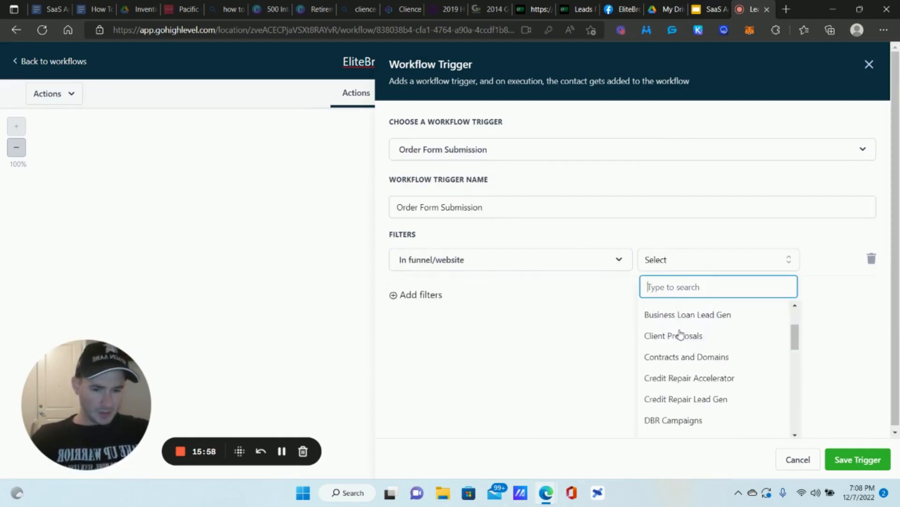
scroll(674, 373, "down", 3)
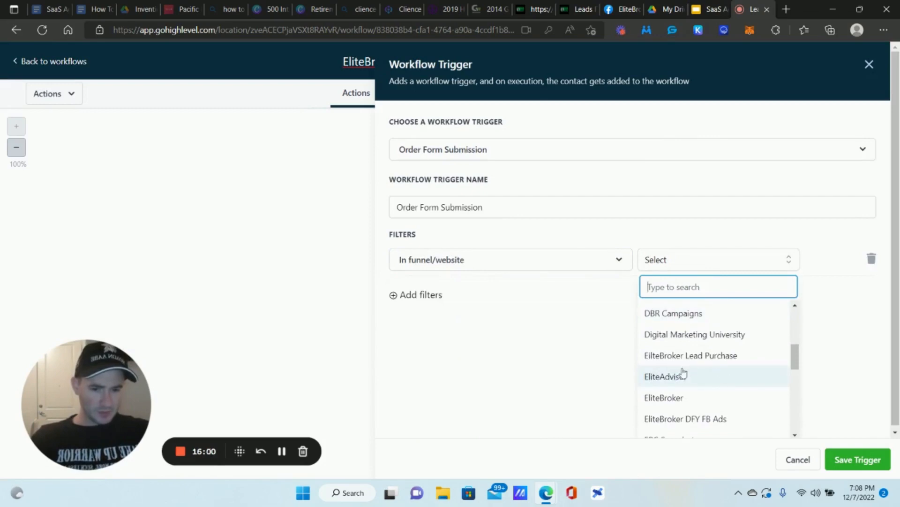
left_click(680, 375)
Step: Add a second trigger filter that limits Page is to EliteBroker Order Form
left_click(425, 295)
left_click(432, 294)
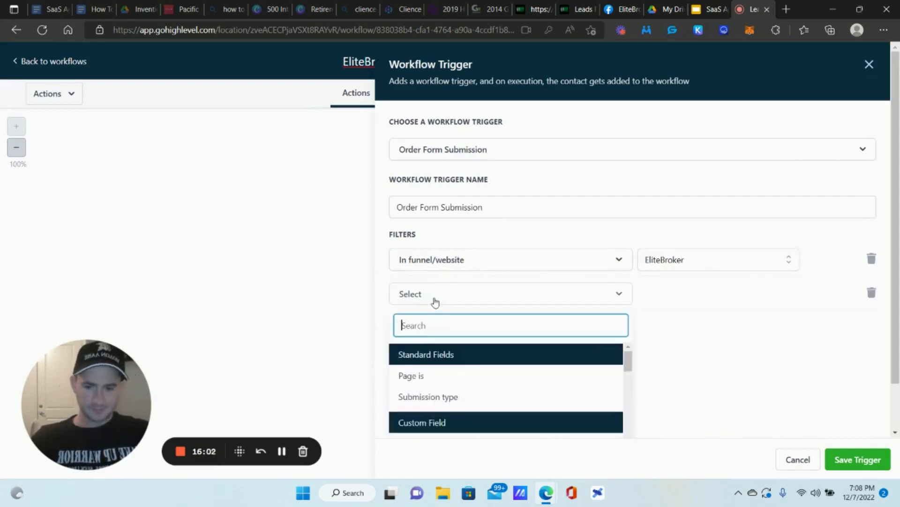
scroll(674, 315, "down", 2)
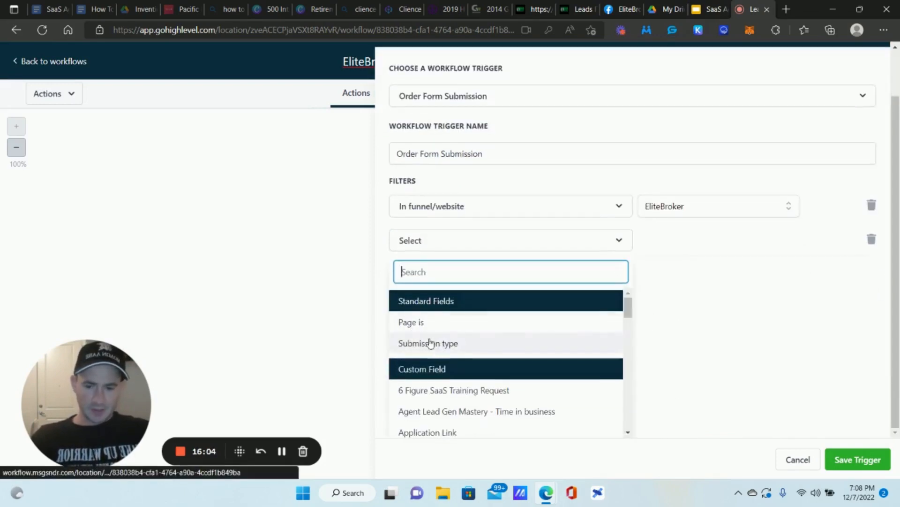
left_click(412, 322)
left_click(672, 295)
scroll(526, 281, "down", 1)
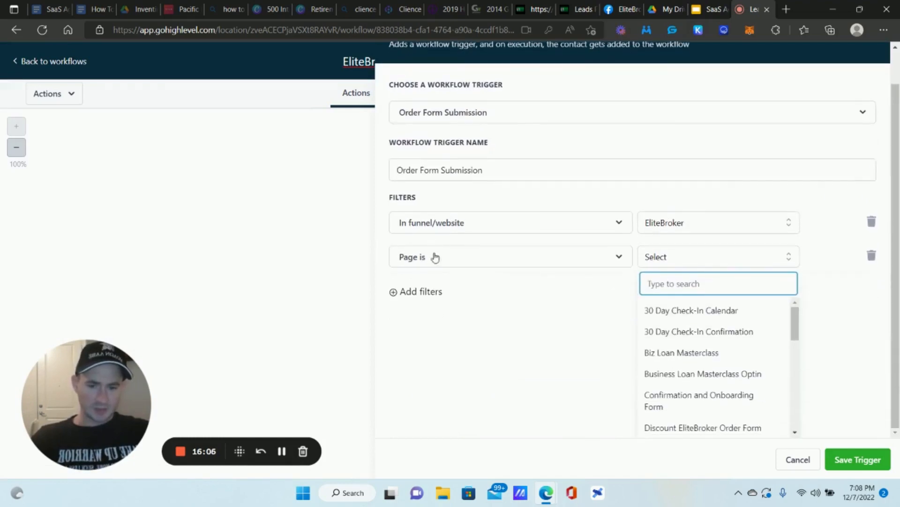
scroll(680, 331, "down", 4)
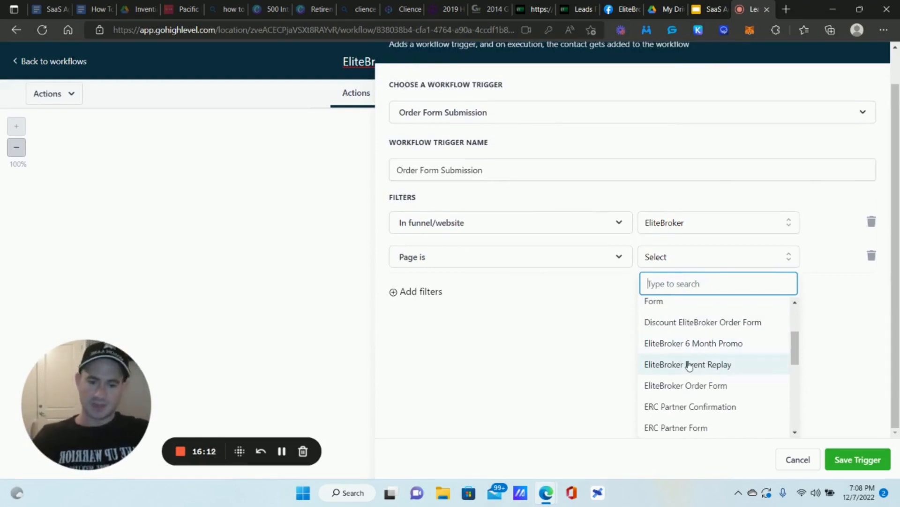
left_click(687, 385)
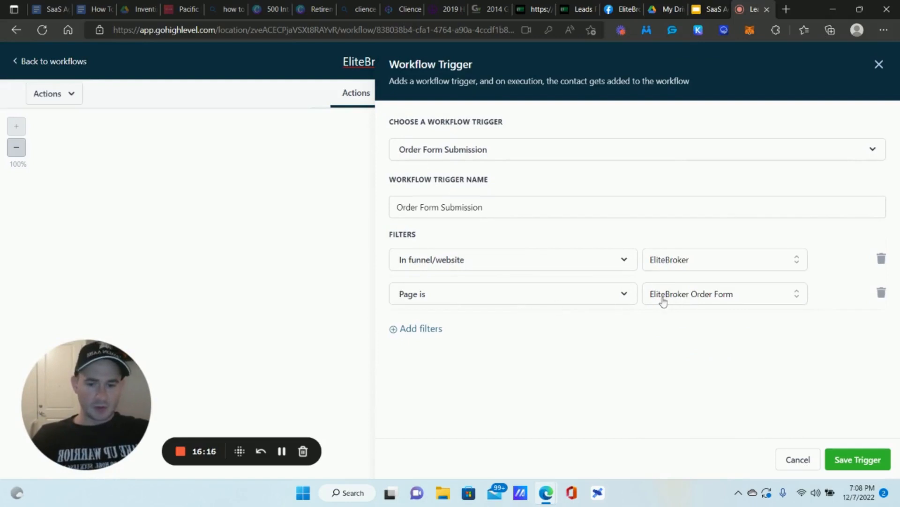
Step: Add a Submission type filter set to Sale and save the Order Form Submission trigger
left_click(417, 327)
left_click(428, 327)
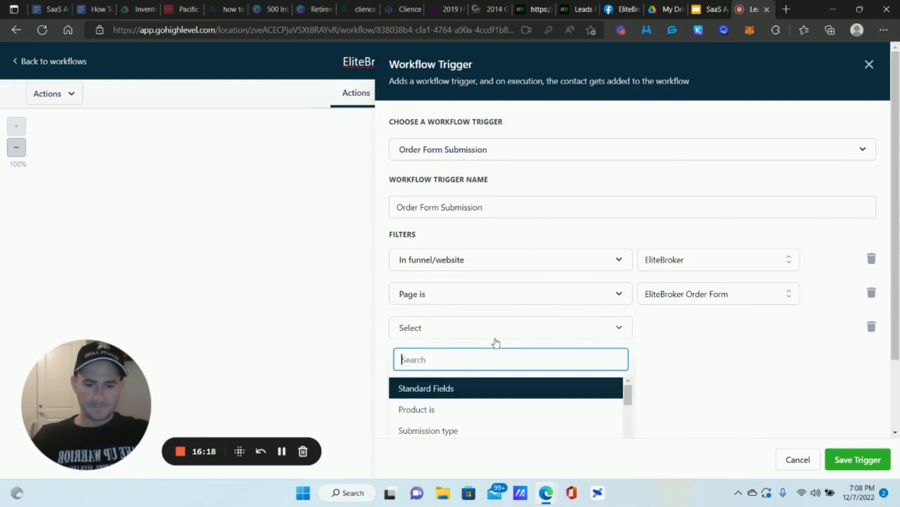
scroll(454, 357, "down", 2)
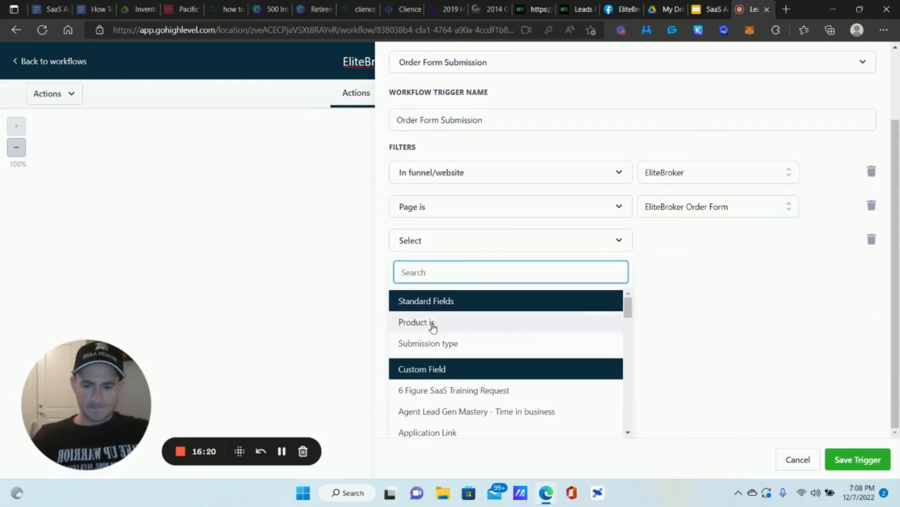
left_click(430, 346)
left_click(683, 334)
scroll(677, 338, "down", 1)
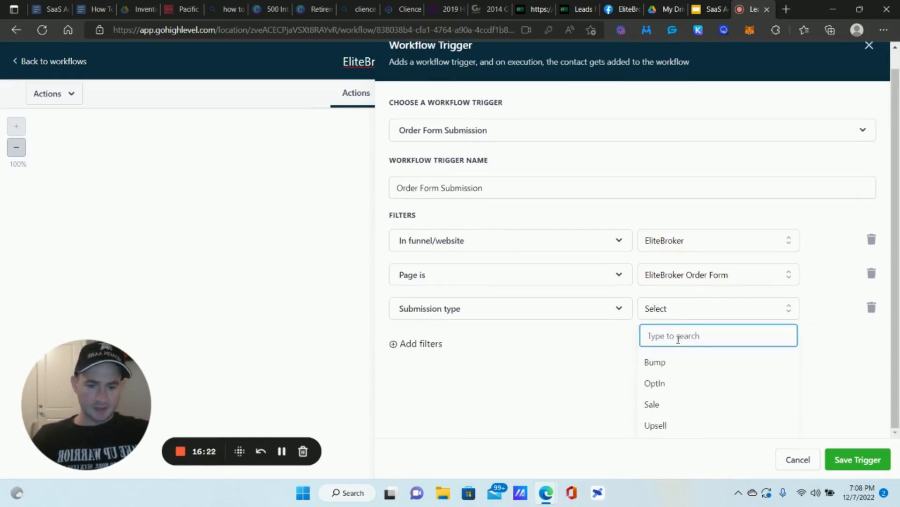
left_click(657, 405)
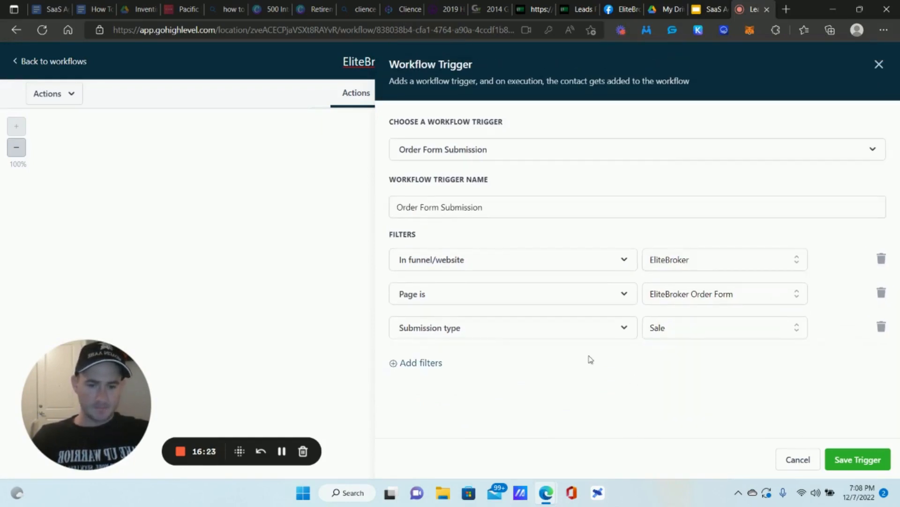
left_click(866, 457)
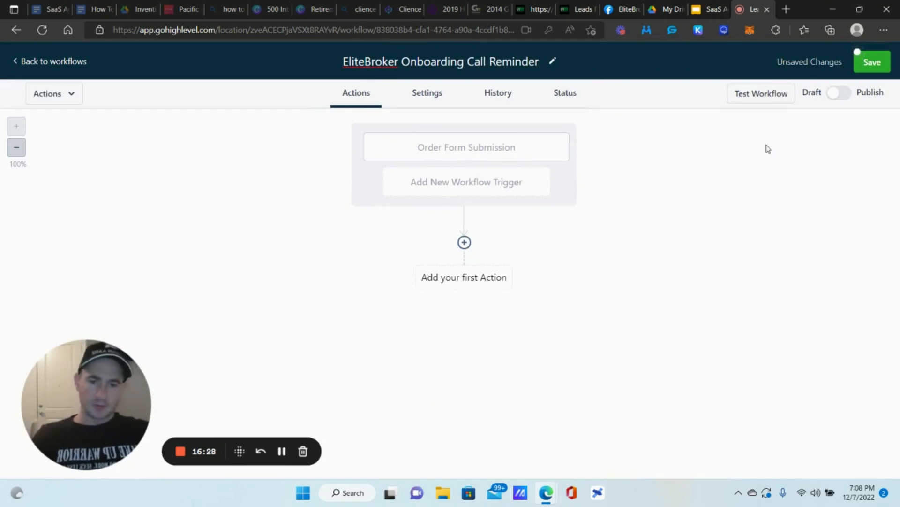
Step: Add a Wait action below the trigger with a time delay of 2 days
left_click(464, 242)
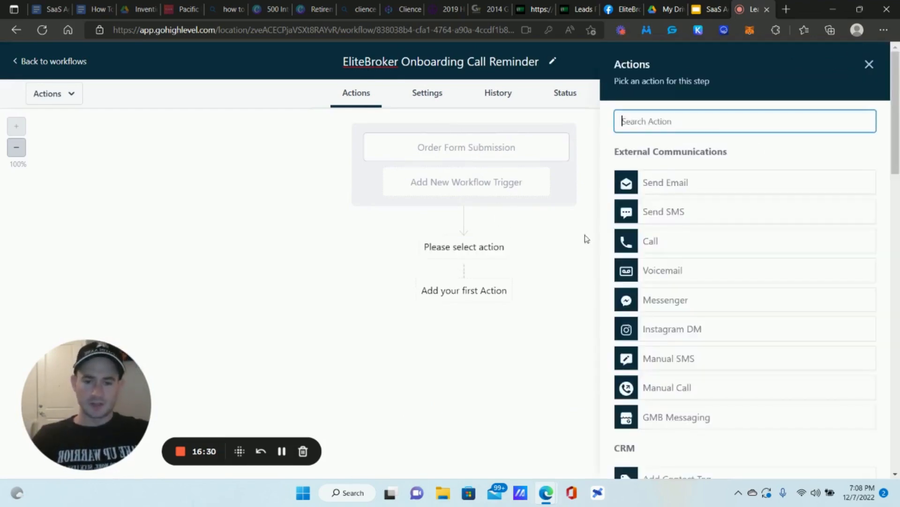
scroll(716, 236, "down", 15)
left_click(668, 343)
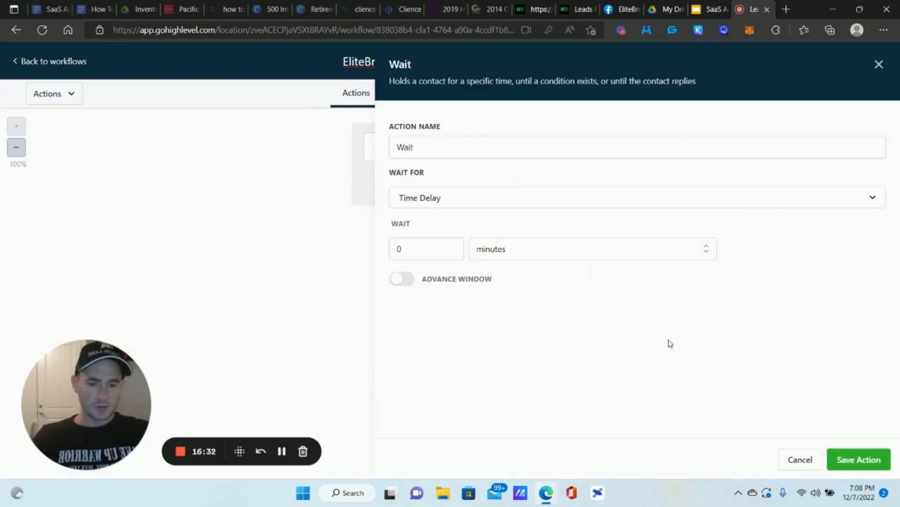
left_click(433, 253)
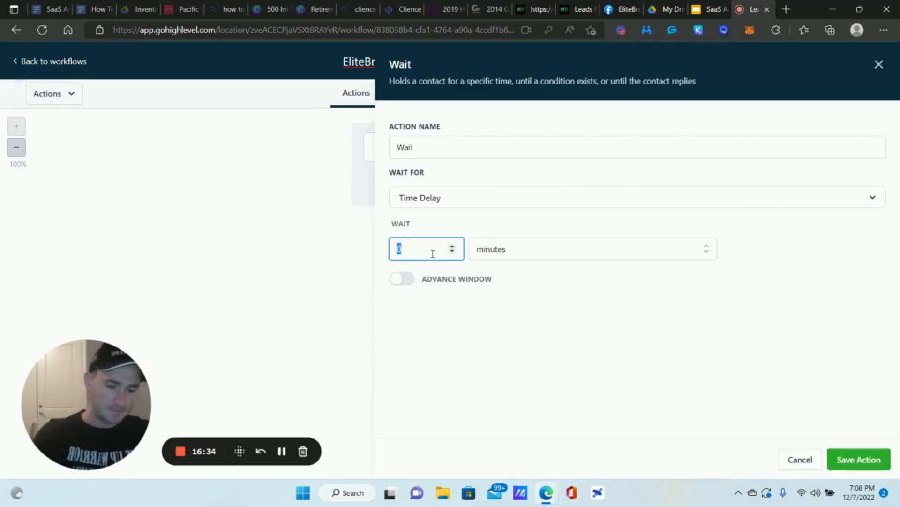
type("2")
left_click(502, 252)
left_click(493, 319)
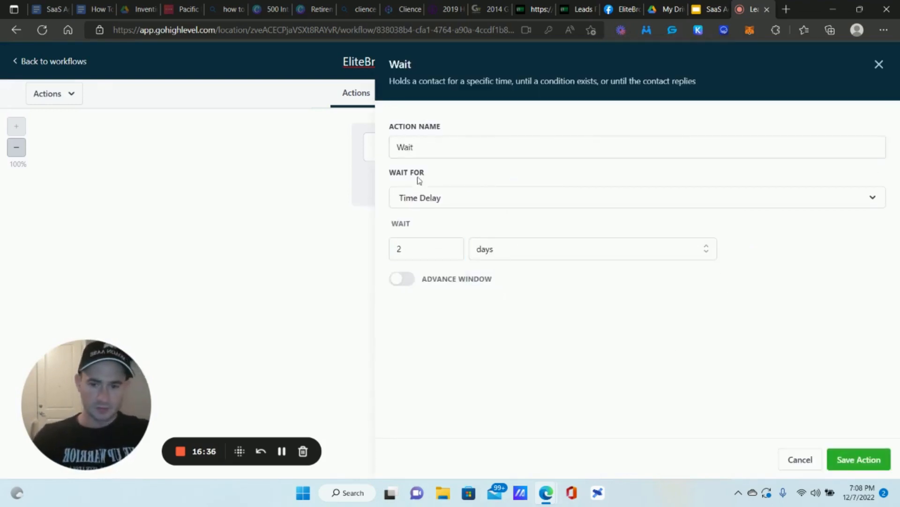
Step: Set the wait time to 3 days, name the action "Wait 3 days" and save it
left_click(418, 248)
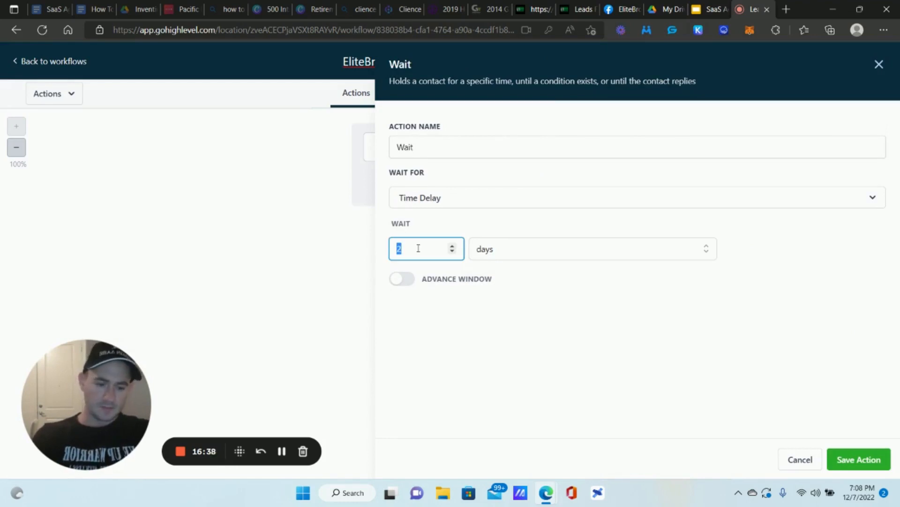
type("3")
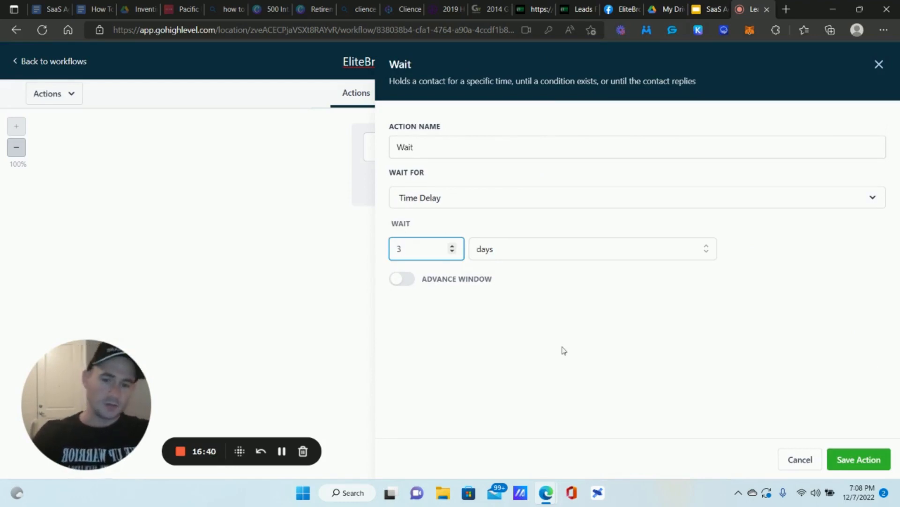
left_click(564, 350)
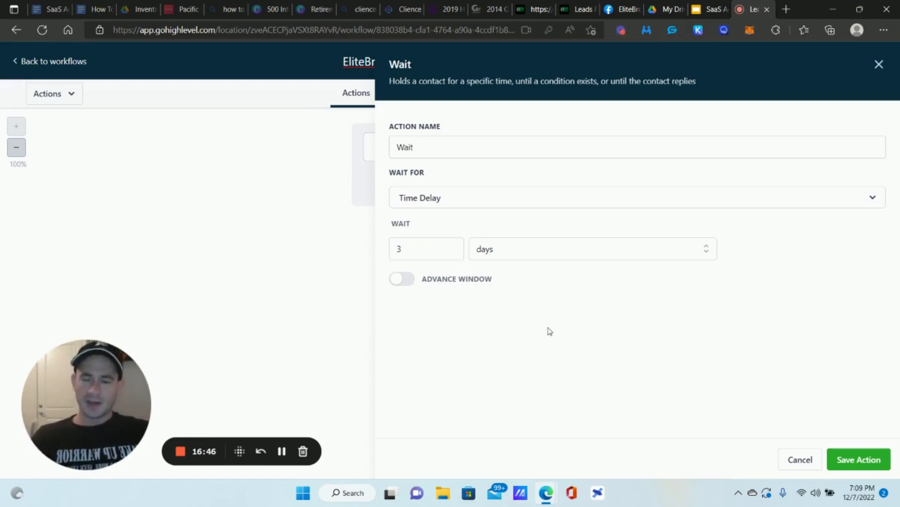
left_click(436, 150)
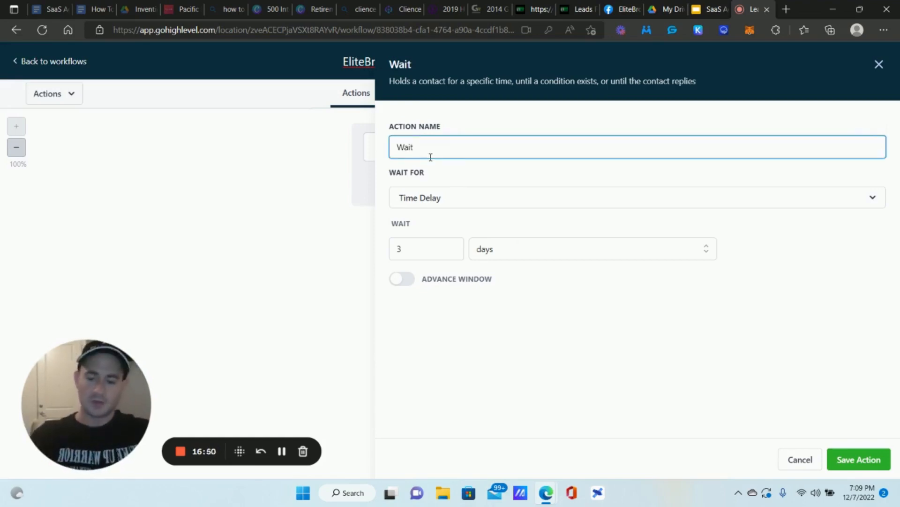
type("3 days")
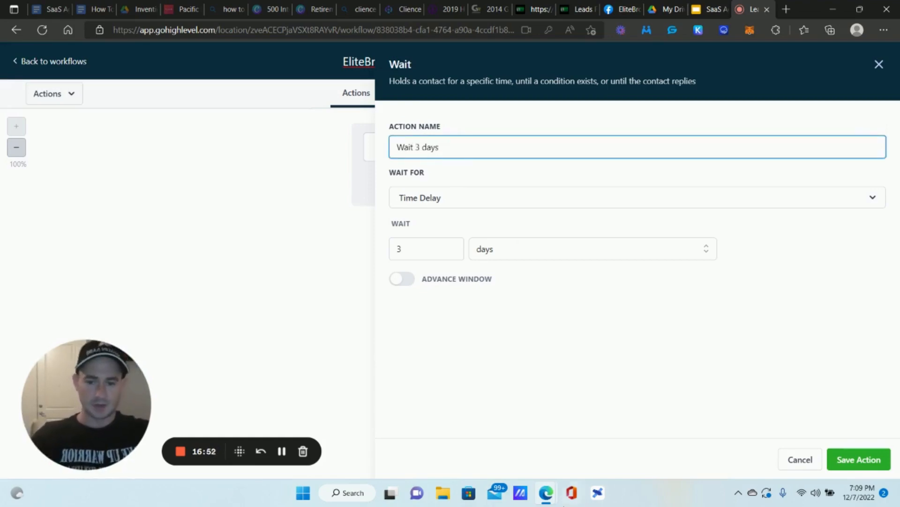
left_click(863, 456)
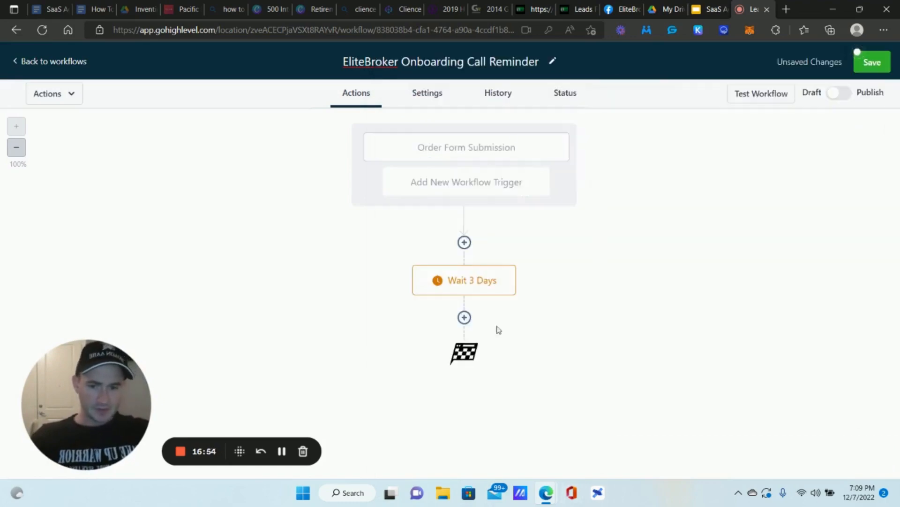
Step: Add an If/Else condition after the wait, with its branch segment checking that the contact's Tags Includes a value
left_click(464, 317)
scroll(746, 277, "down", 10)
left_click(673, 313)
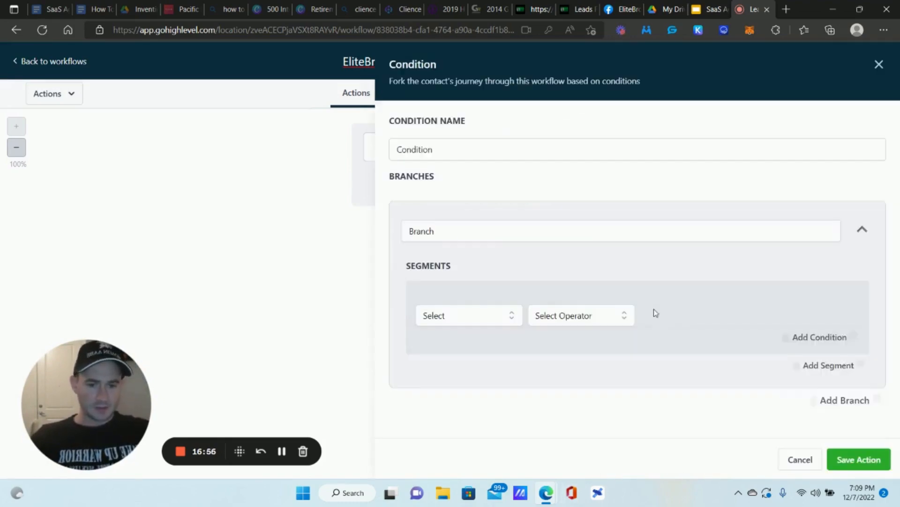
left_click(448, 312)
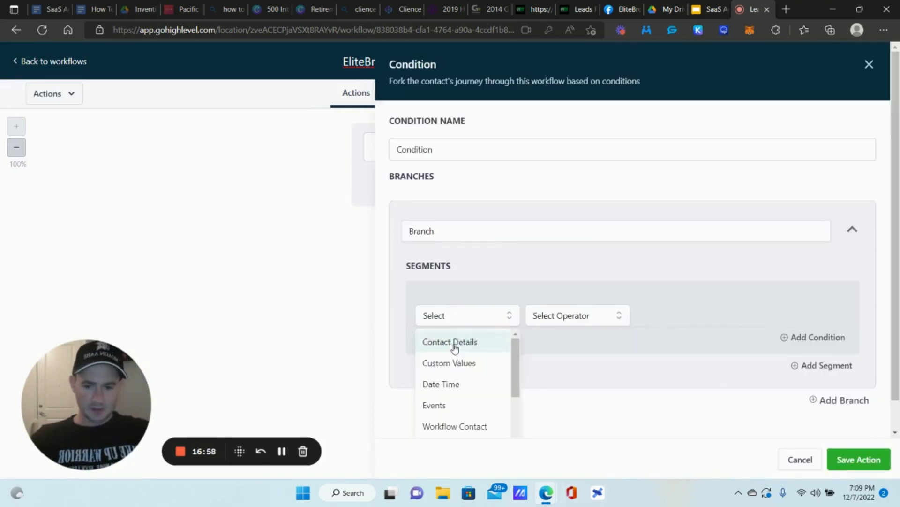
left_click(454, 346)
scroll(455, 375, "down", 4)
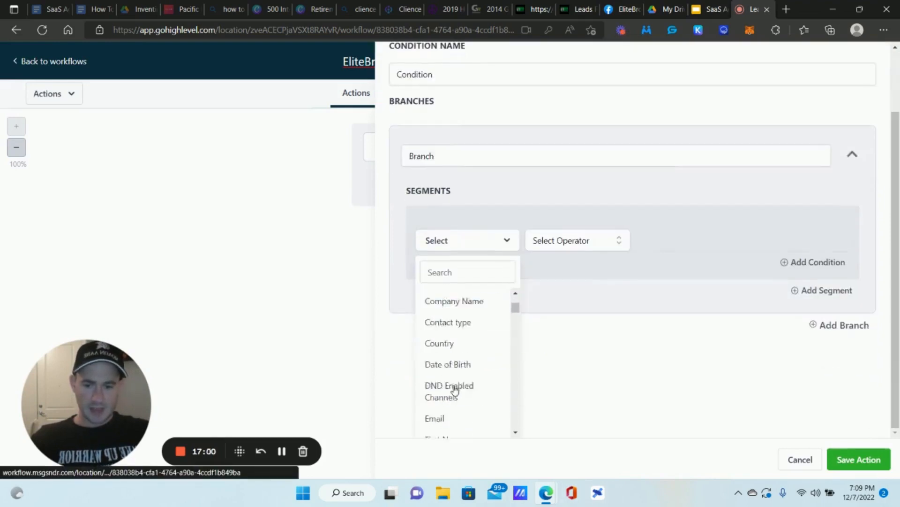
scroll(454, 389, "down", 6)
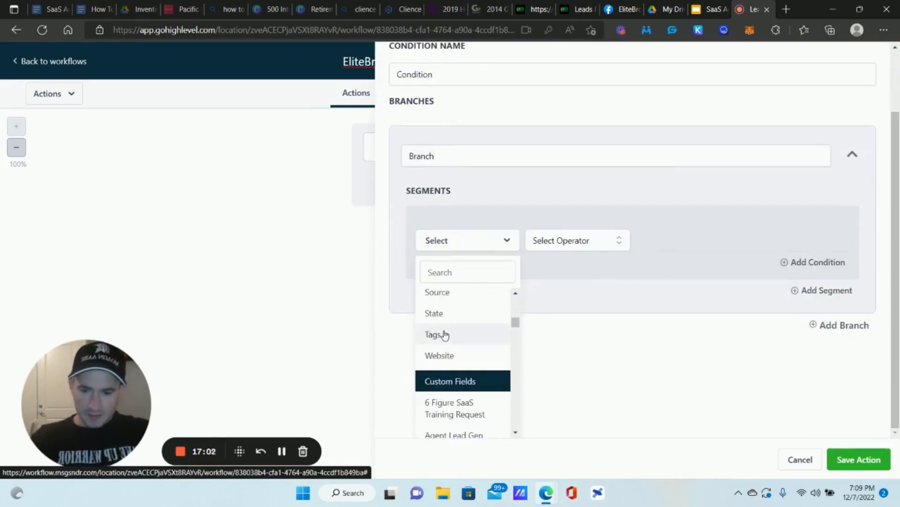
left_click(445, 334)
left_click(597, 316)
left_click(561, 342)
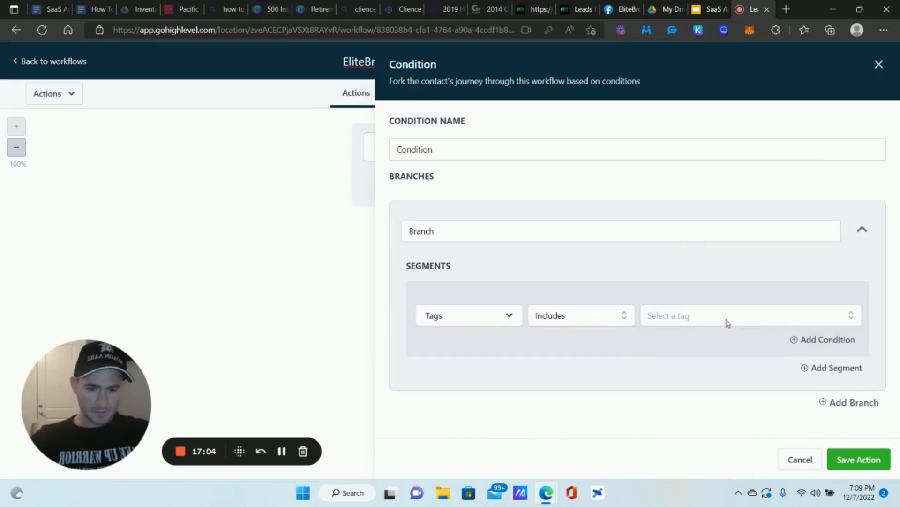
Step: Choose the tag "scheduled elitebroker onboarding call" for the branch condition and save the condition
left_click(738, 318)
type("onboard")
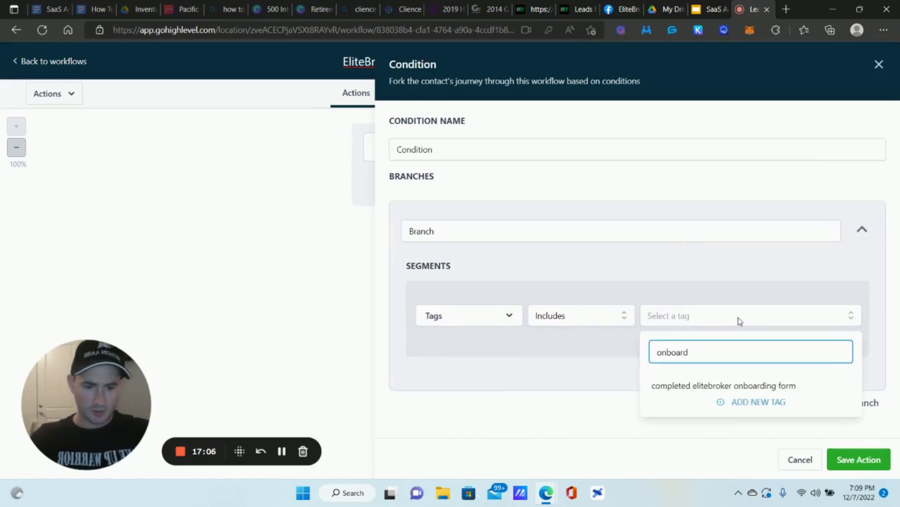
left_click(747, 408)
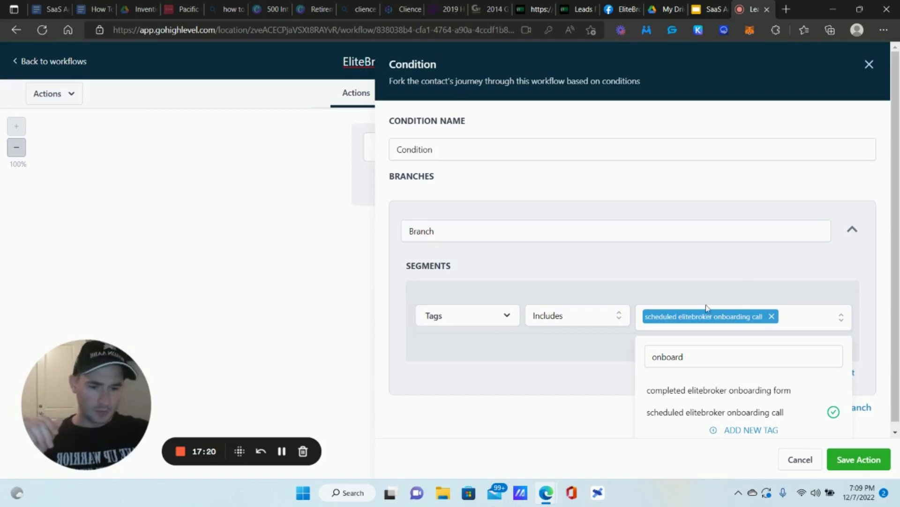
left_click(806, 296)
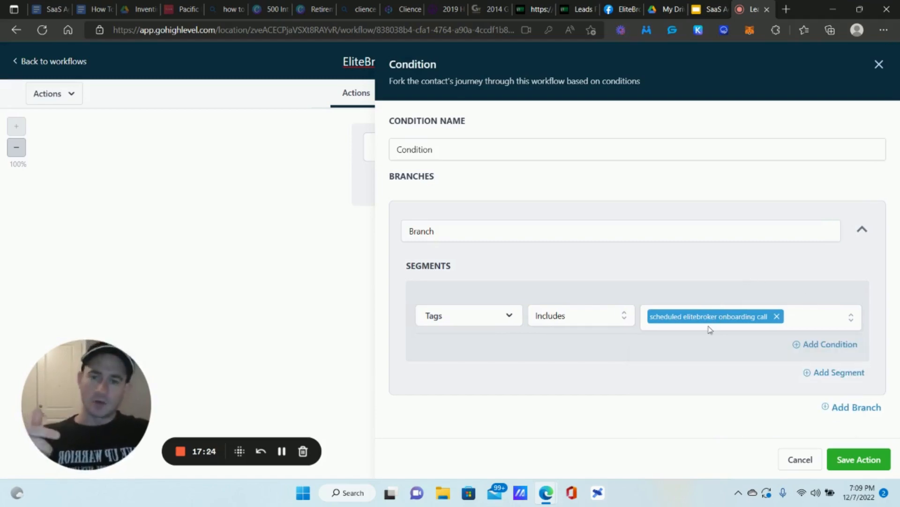
left_click(860, 459)
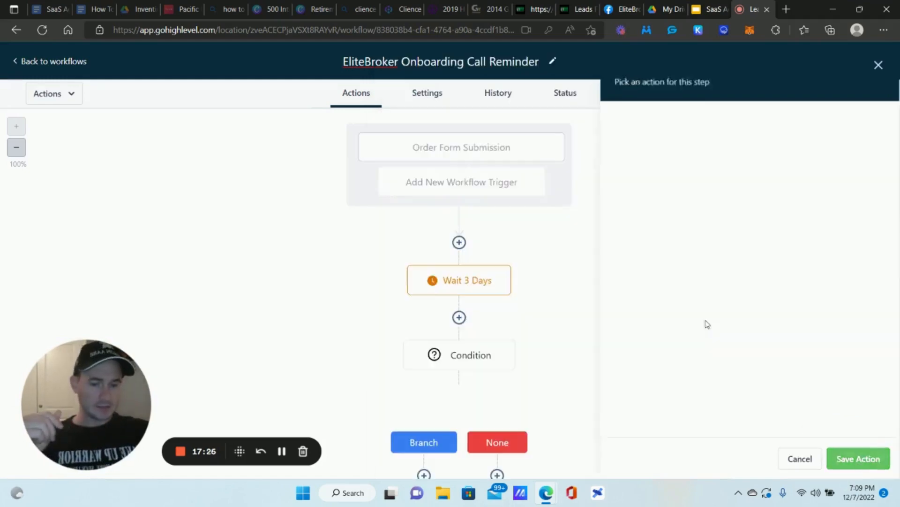
Step: Add a Send SMS action to the None branch of the condition
scroll(694, 282, "down", 2)
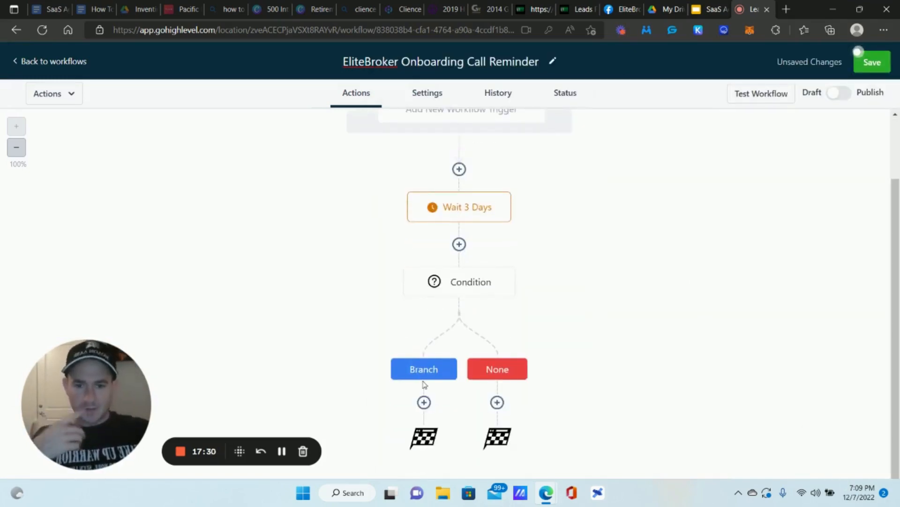
left_click(497, 402)
left_click(681, 212)
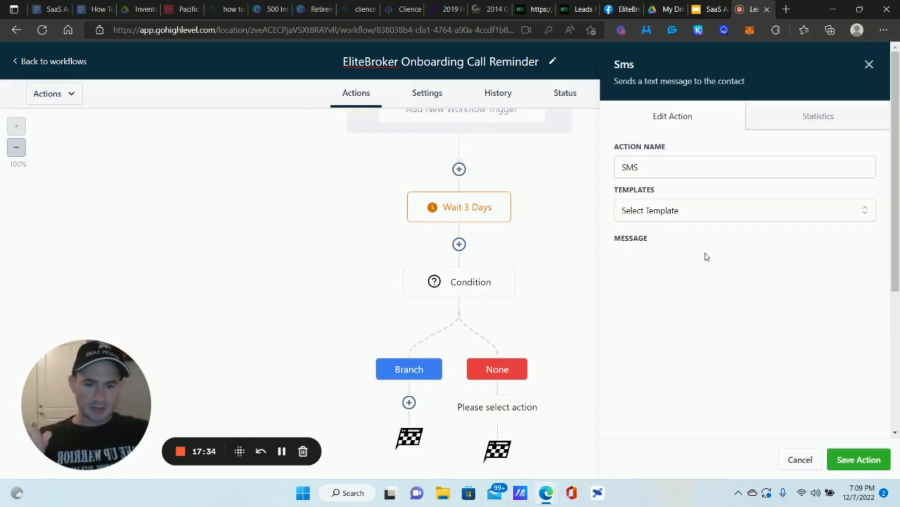
Step: Begin the SMS message with "Hey" followed by the contact's First Name custom value
left_click(719, 330)
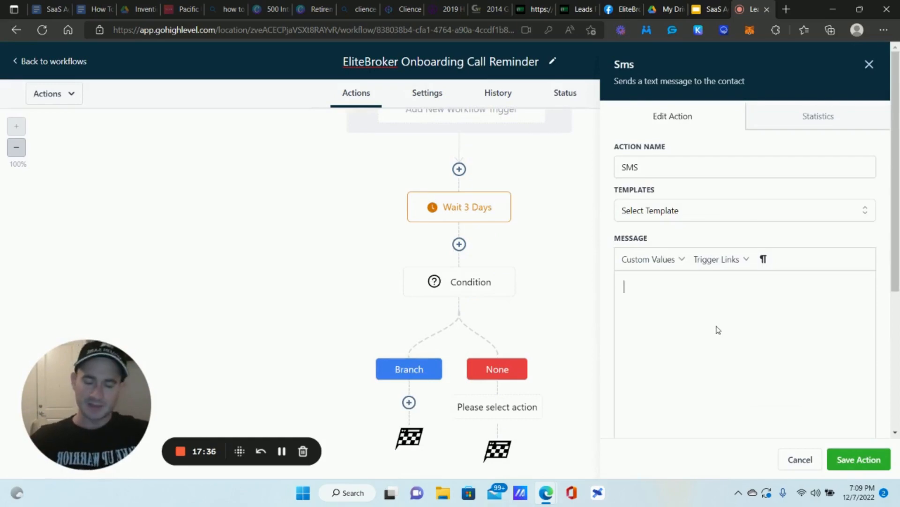
type("Hey")
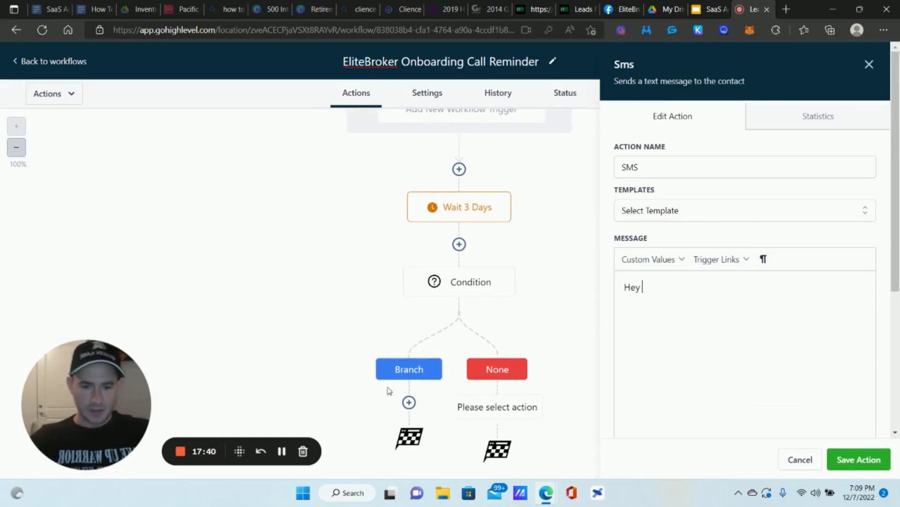
left_click(681, 262)
mouse_move(671, 281)
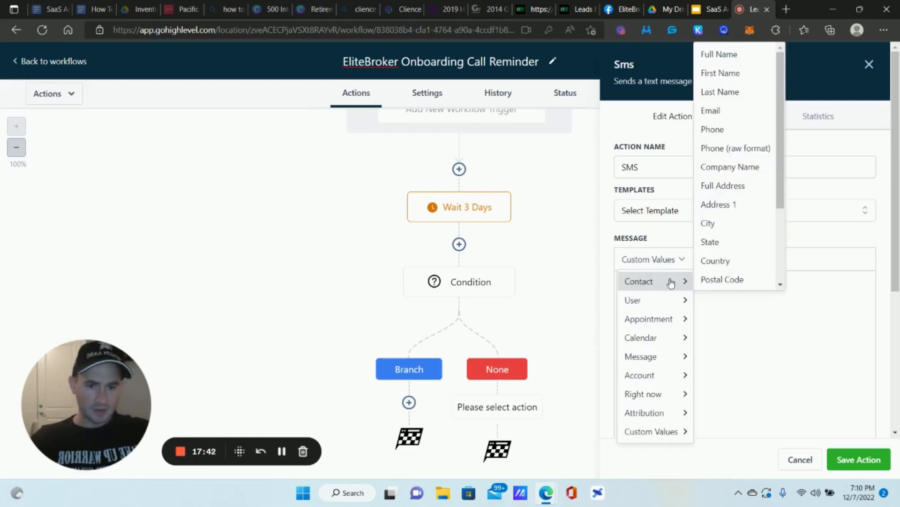
left_click(739, 75)
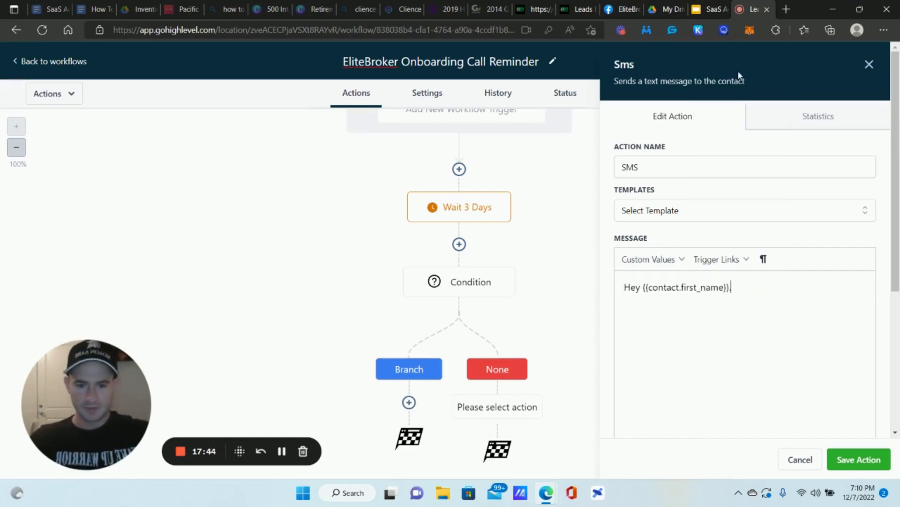
Step: Continue the message with ". Just wanted to see if you had an opportunity to book your EliteBroker onboarding call yet?"
type(". Just wanted to see")
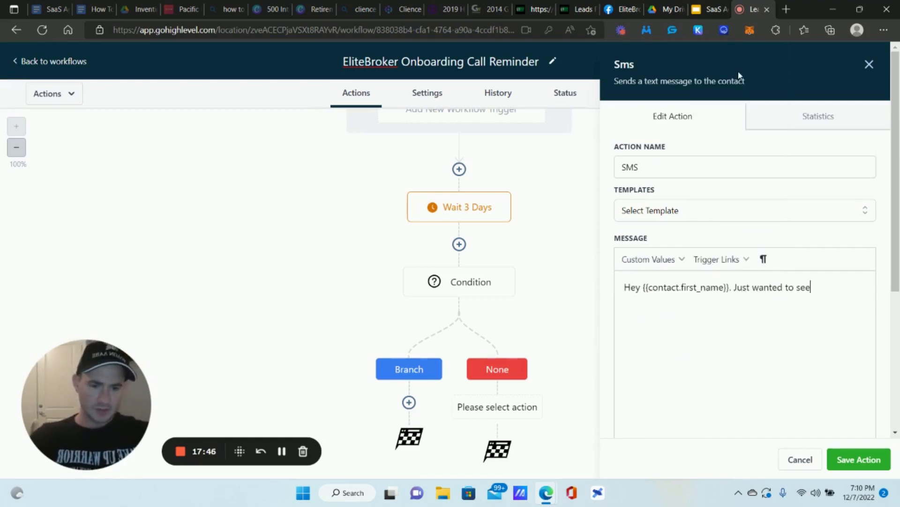
type(" if you had an op")
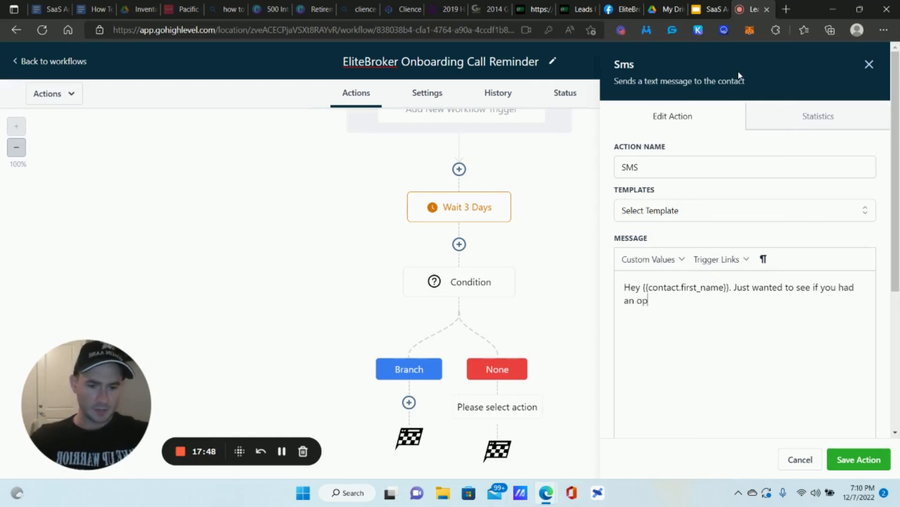
type("portunity to book your onboar")
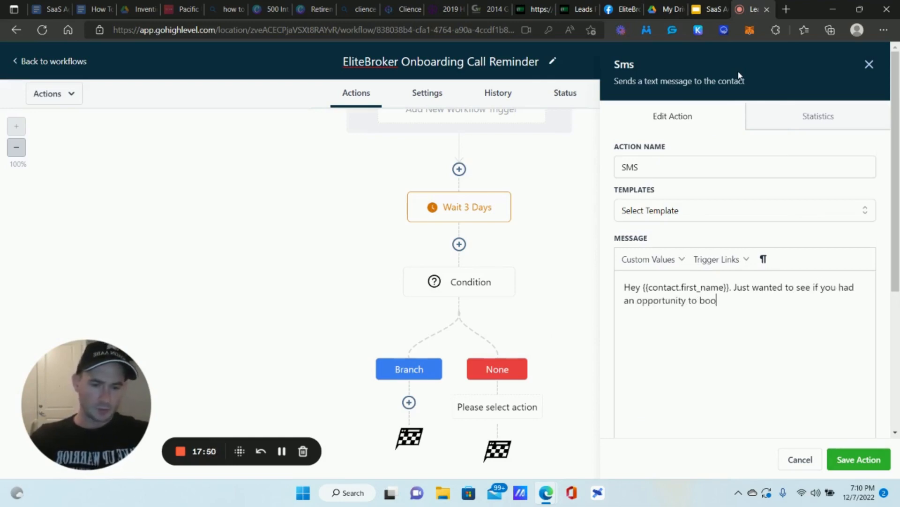
key("BackSpace")
key("BackSpace")
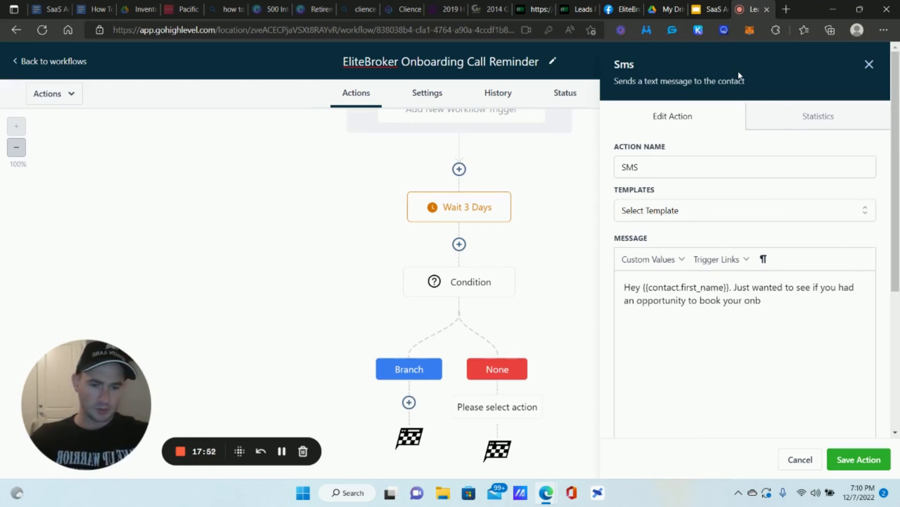
type("Elib")
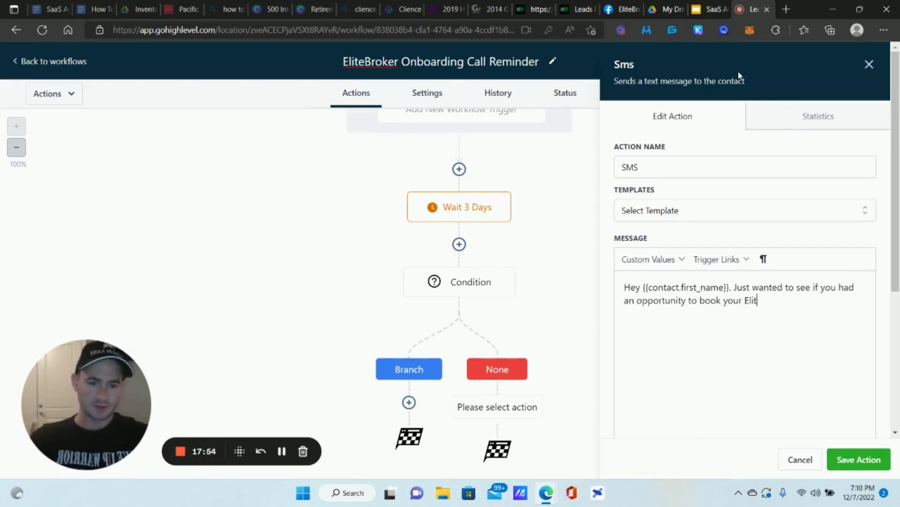
type("eBroker")
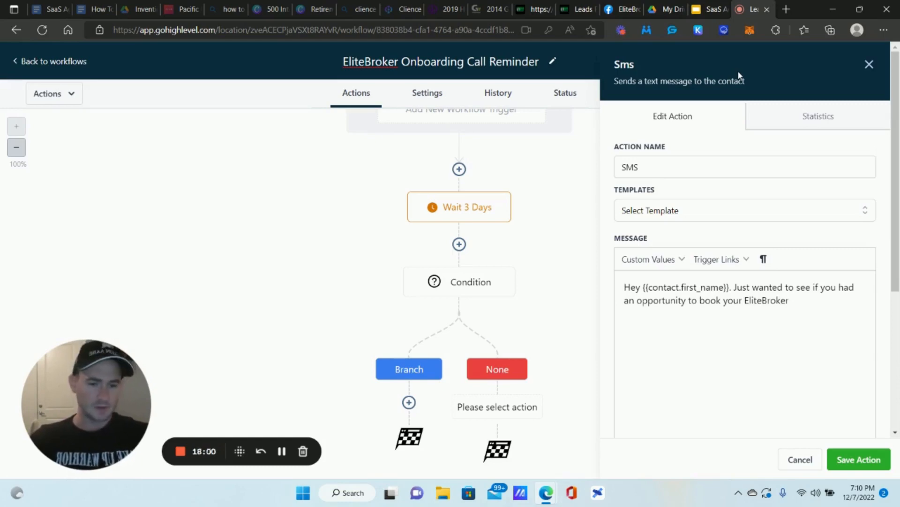
type("onboarding")
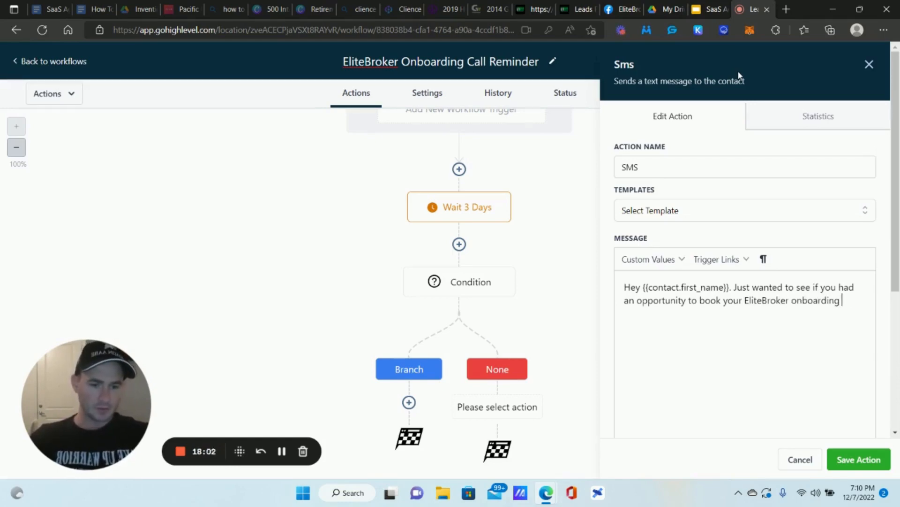
type(" call yet? ")
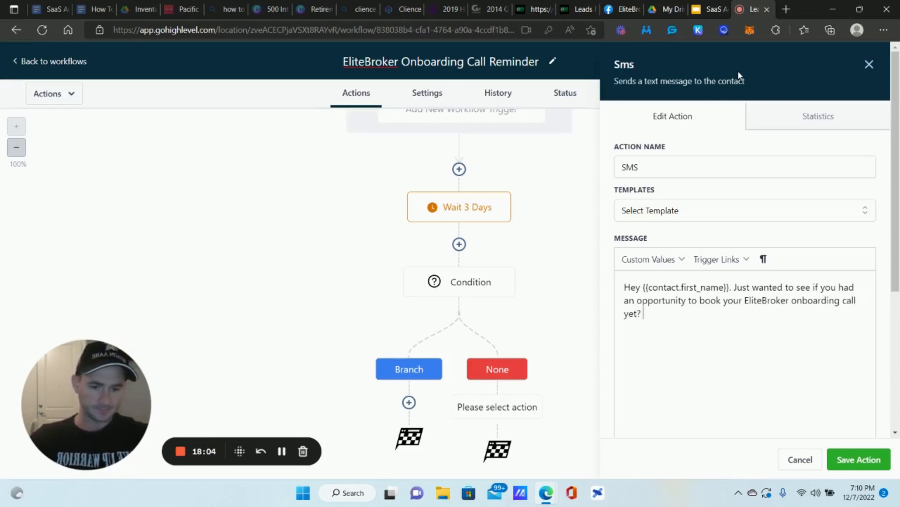
Step: Add the text "If not, I sent you an email with the calendar link so you can choose a day and time that works for you. Talk soon!"
type("if no")
key("BackSpace")
key("BackSpace")
key("BackSpace")
type("If no")
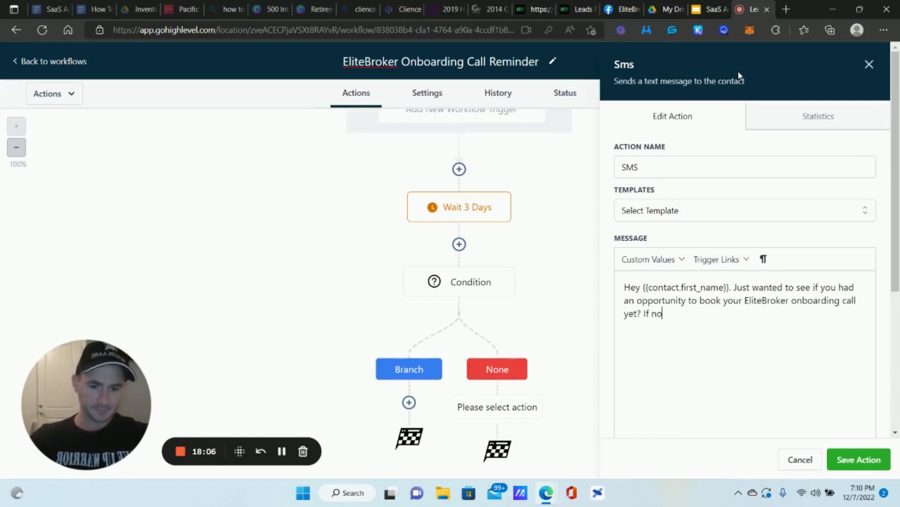
type("t, I ")
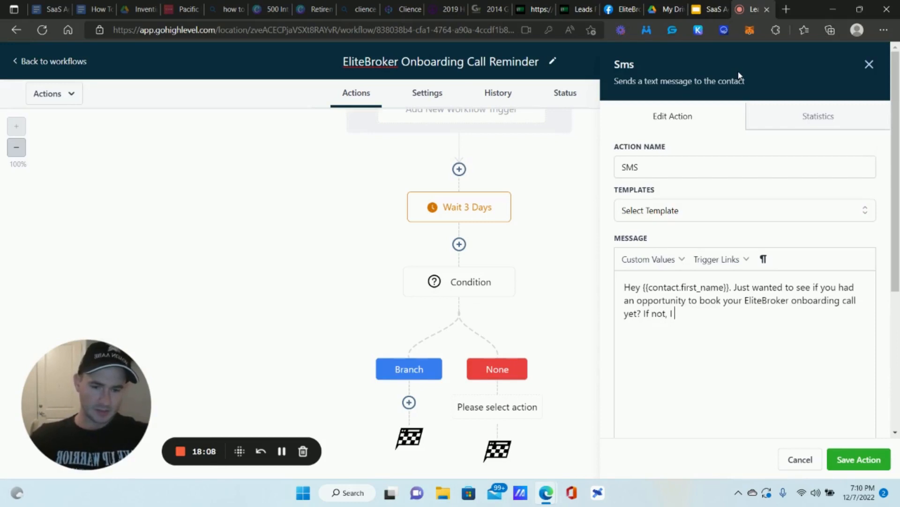
type("sent you an email")
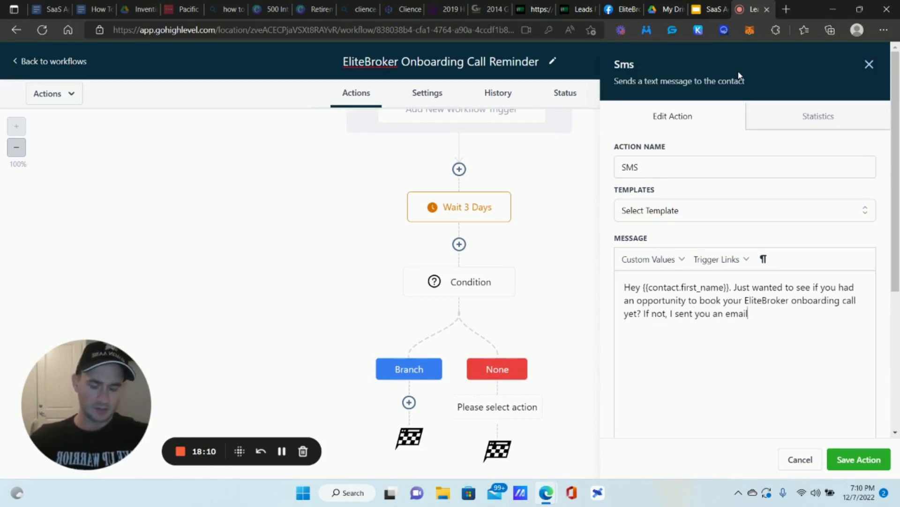
type(" with the calendar")
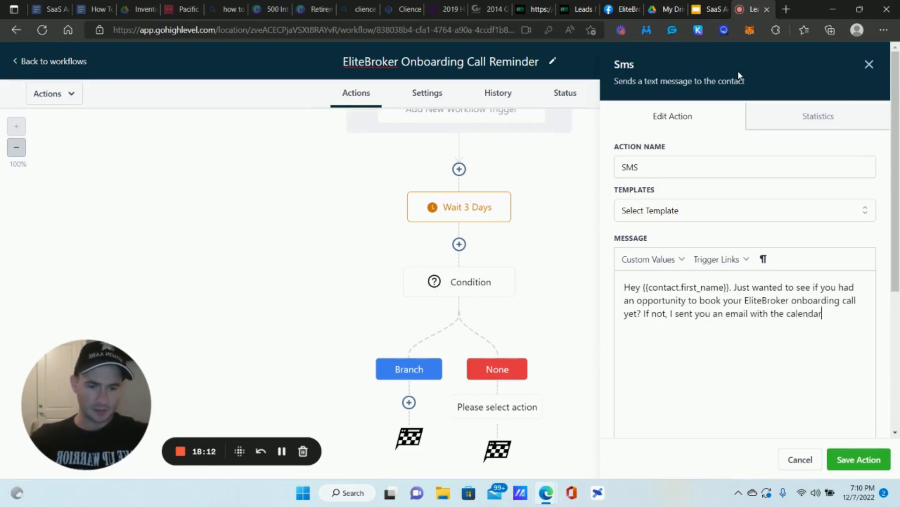
type(" link")
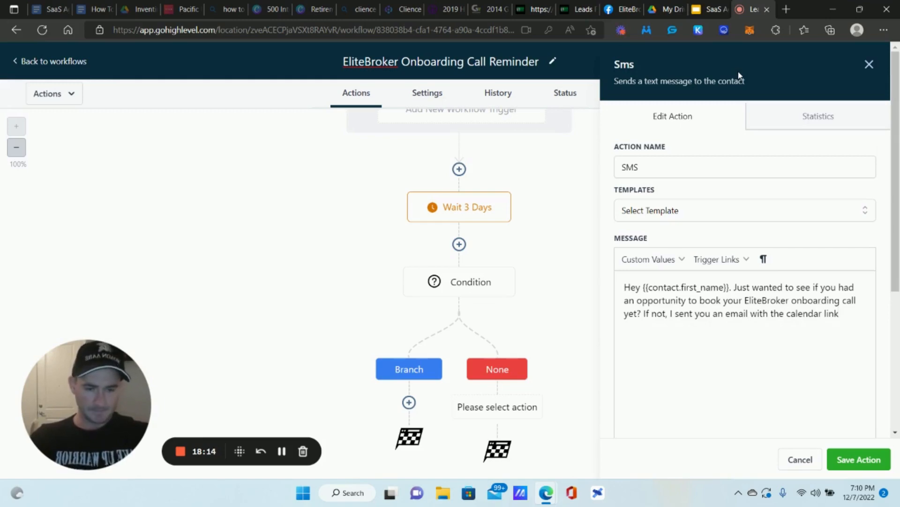
type(" so you can cho")
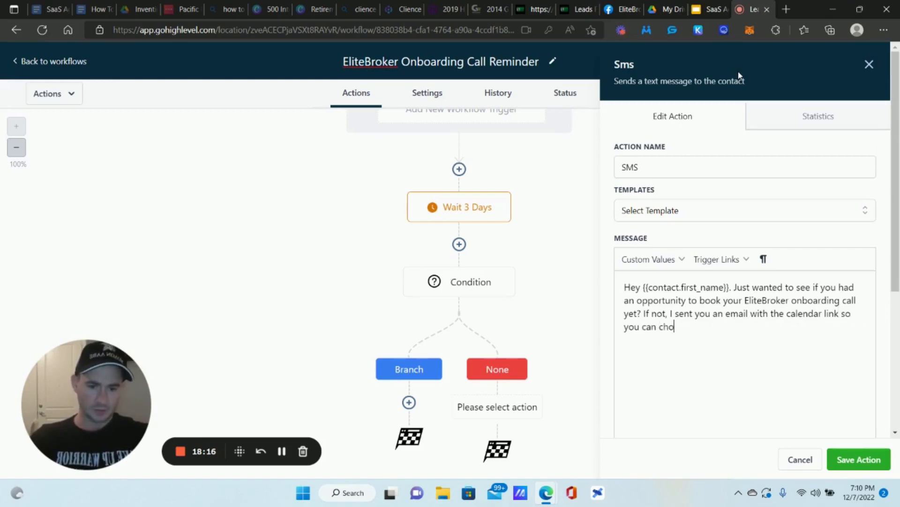
type("ose a day ")
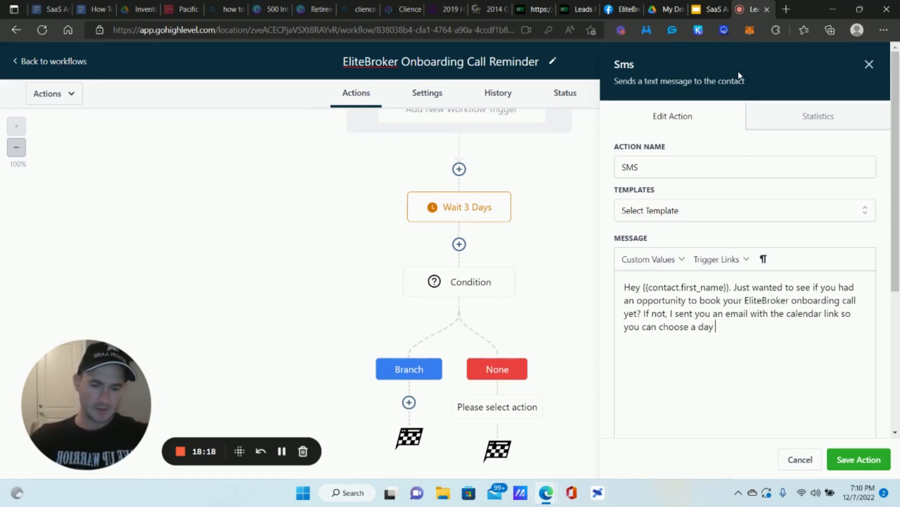
type("and time that works ")
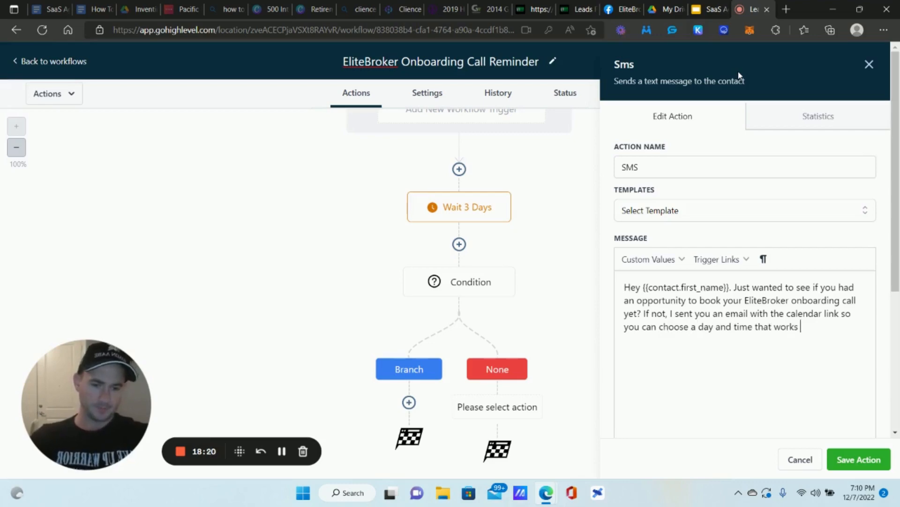
type("for you. Talk soon!")
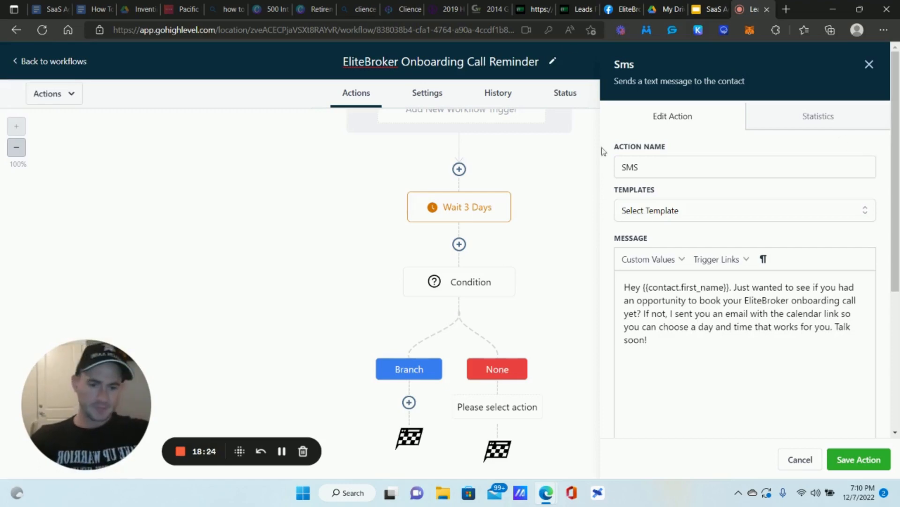
Step: Insert the EliteBroker From Name custom value into the message, and save both the SMS action and the workflow
left_click(676, 262)
mouse_move(654, 436)
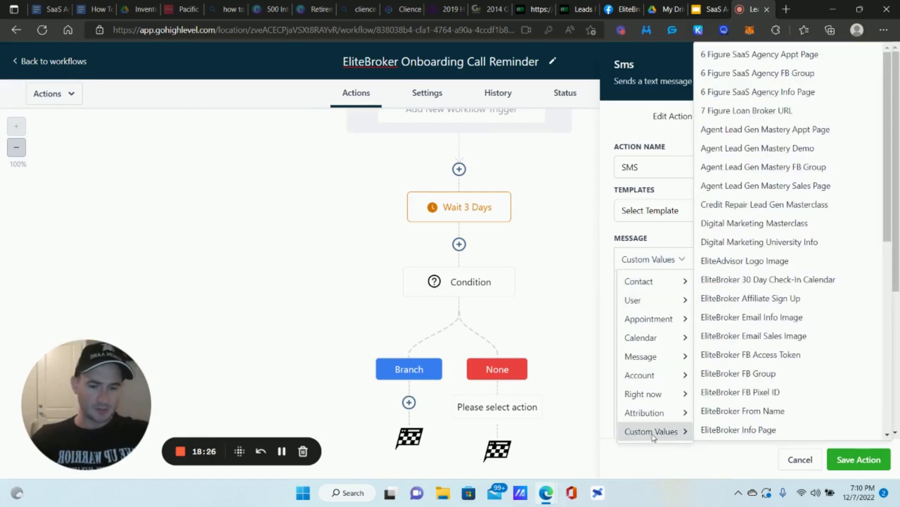
left_click(764, 410)
left_click(852, 454)
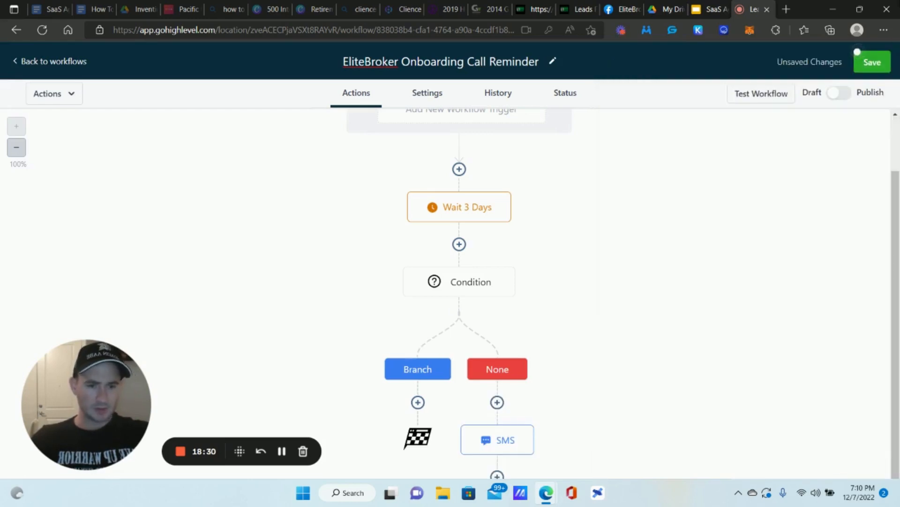
left_click(893, 67)
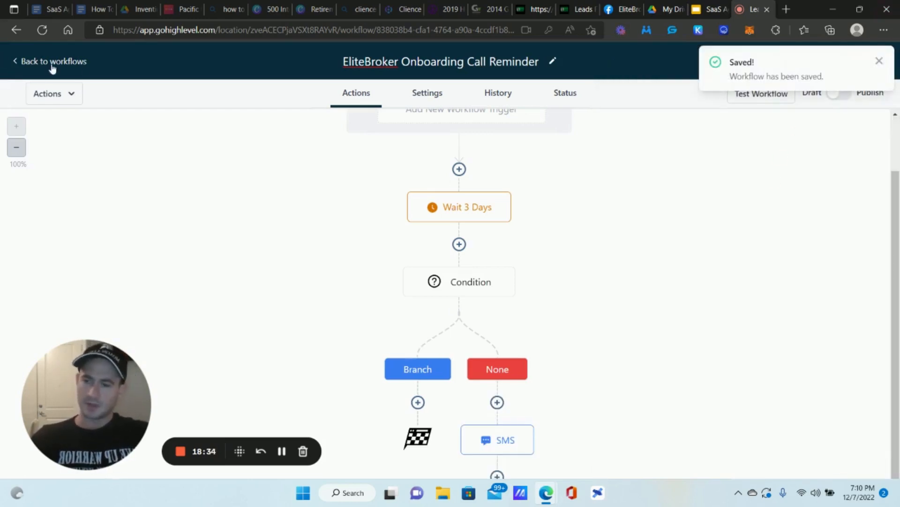
Step: Return to the EliteBroker workflows folder and open the EliteBroker Onboarding Call Confirmation workflow from its second page
left_click(84, 66)
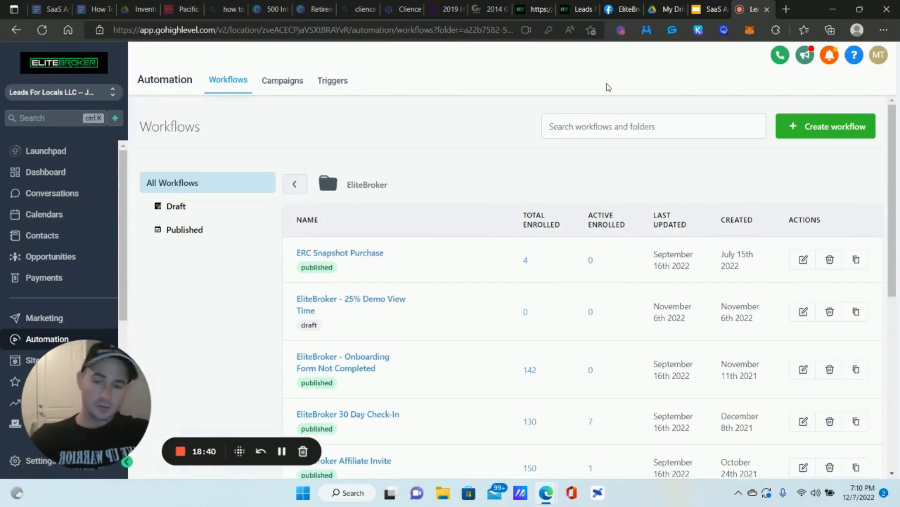
scroll(452, 116, "down", 3)
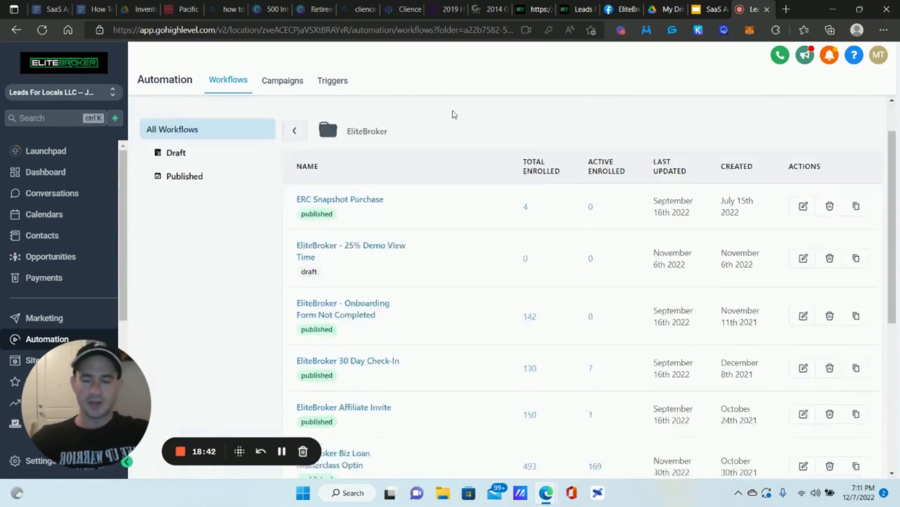
scroll(408, 207, "down", 3)
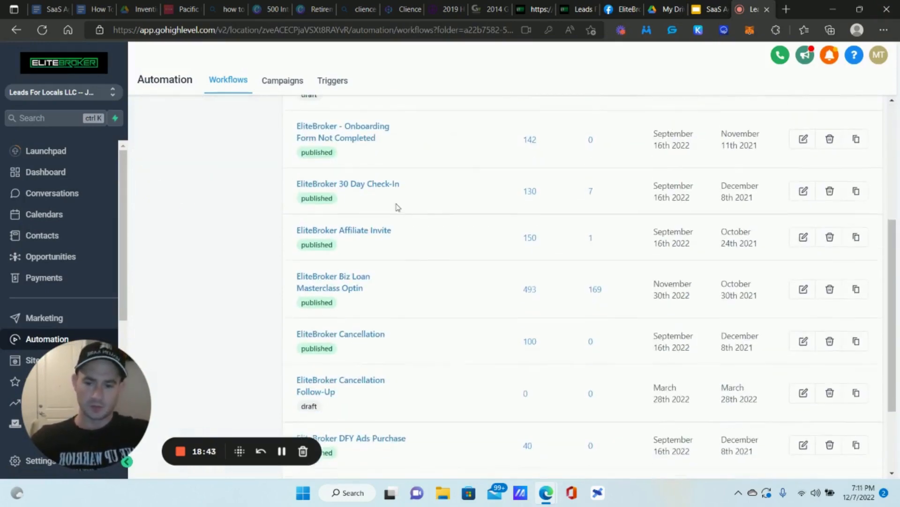
scroll(334, 212, "up", 5)
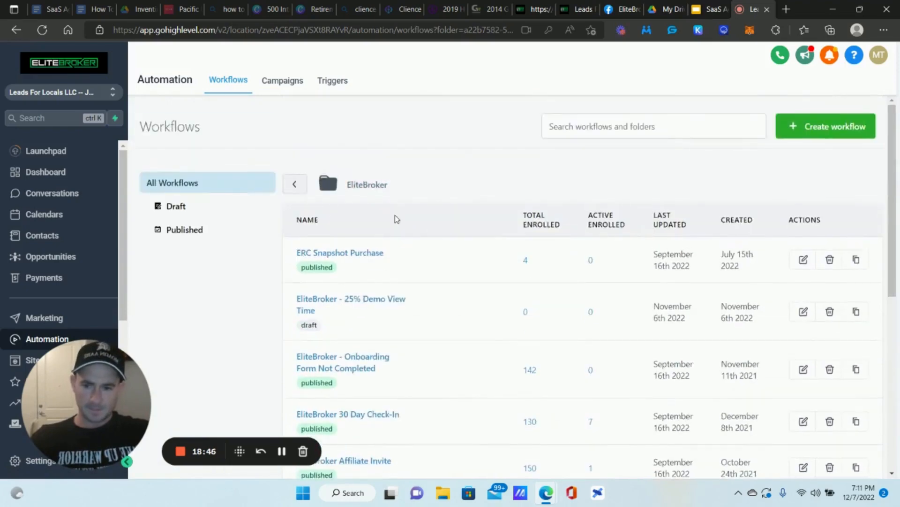
scroll(395, 214, "down", 6)
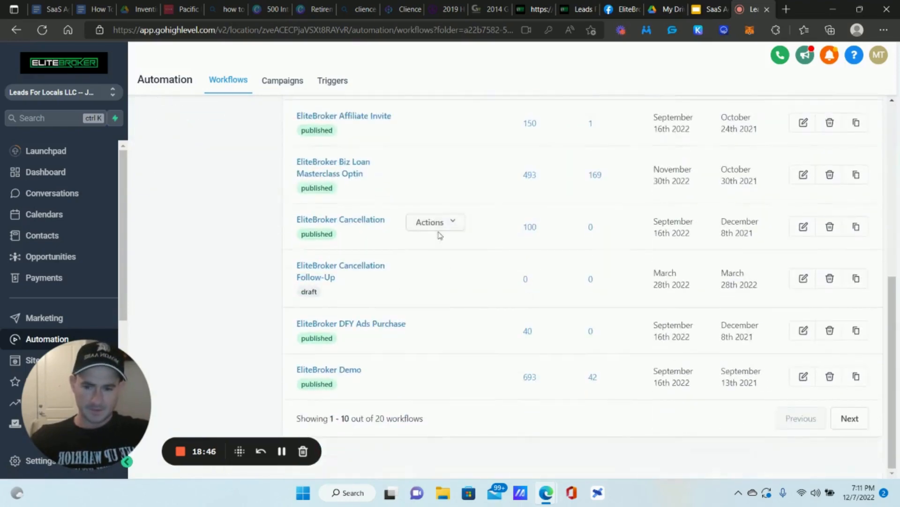
left_click(866, 417)
scroll(370, 229, "down", 2)
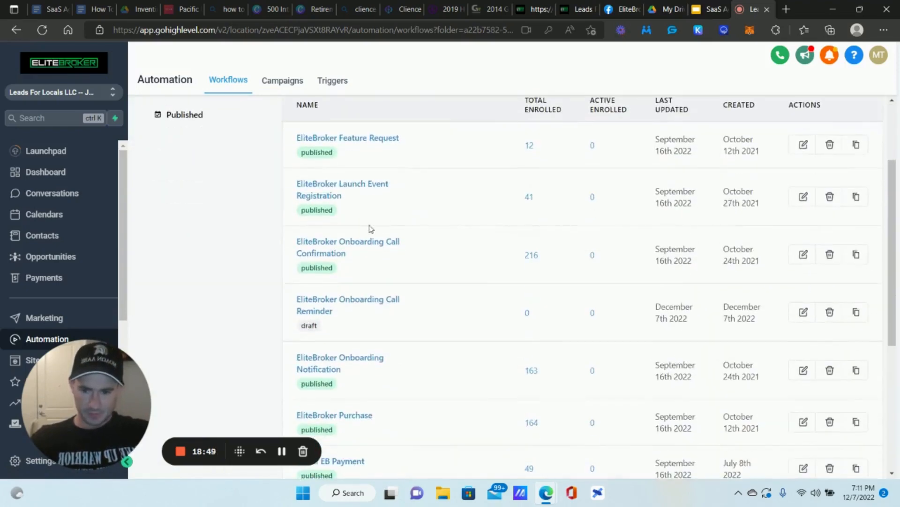
left_click(330, 242)
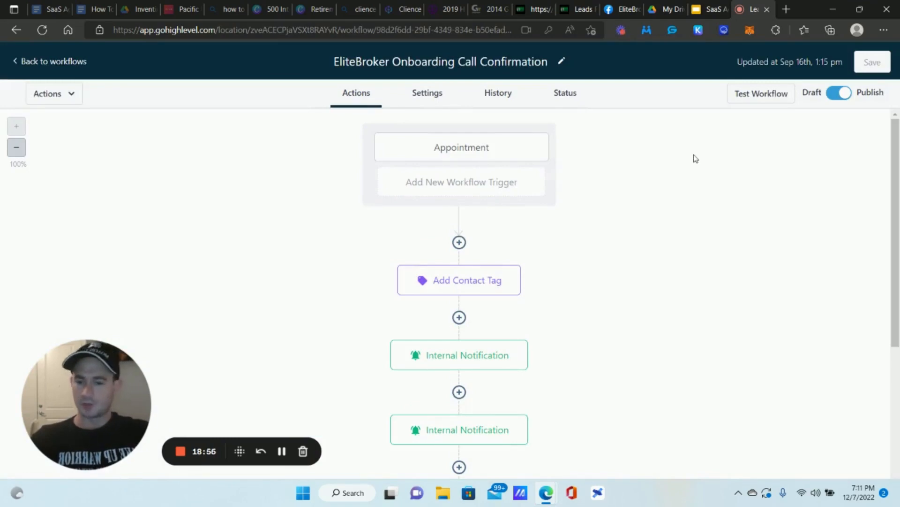
Step: Review the tag in the Add Contact Tag action and the calendar filter of the Appointment trigger, closing both without changes
scroll(696, 159, "down", 3)
left_click(452, 153)
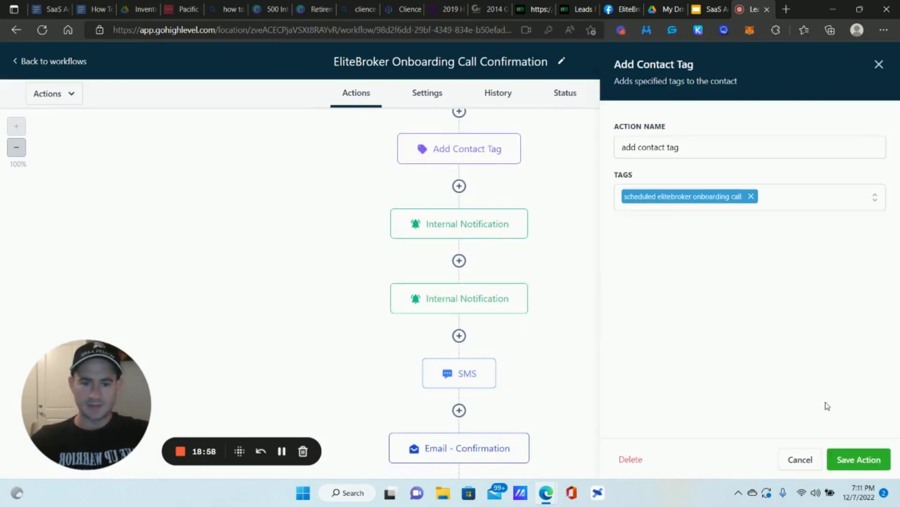
left_click(800, 460)
scroll(459, 183, "up", 3)
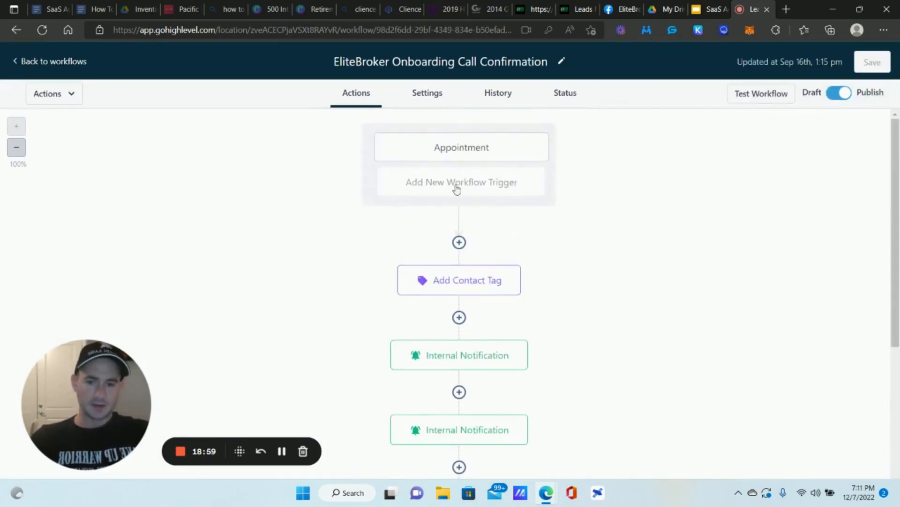
left_click(469, 155)
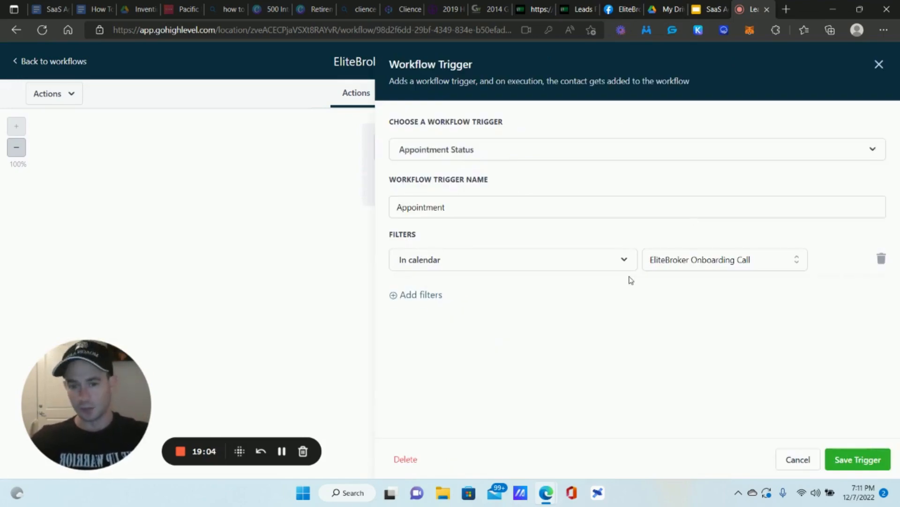
left_click(799, 459)
Step: Review the title, message and notification type of the two Internal Notification actions in the onboarding call confirmation workflow
scroll(601, 290, "down", 4)
left_click(471, 161)
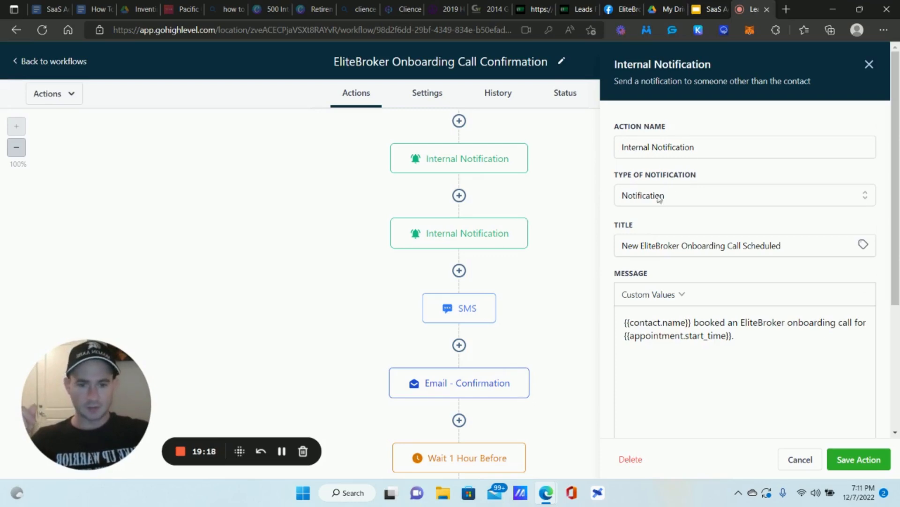
left_click(459, 237)
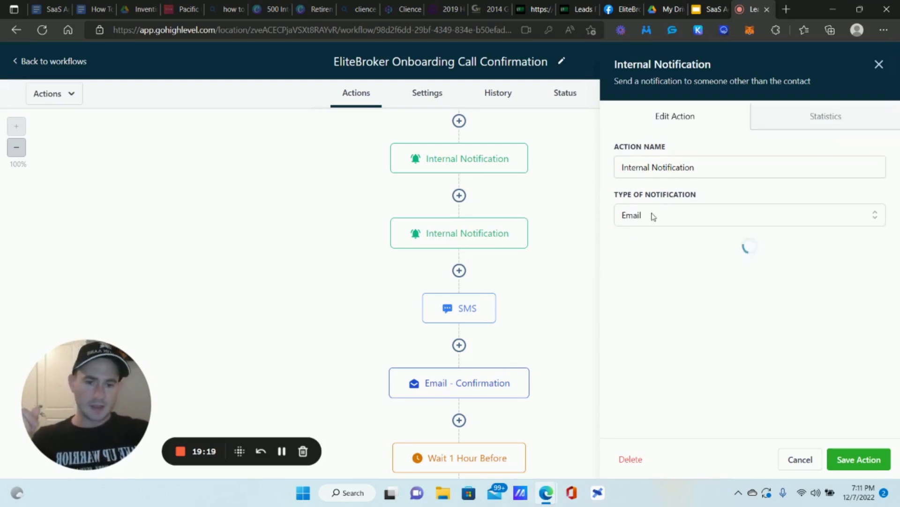
scroll(708, 264, "down", 10)
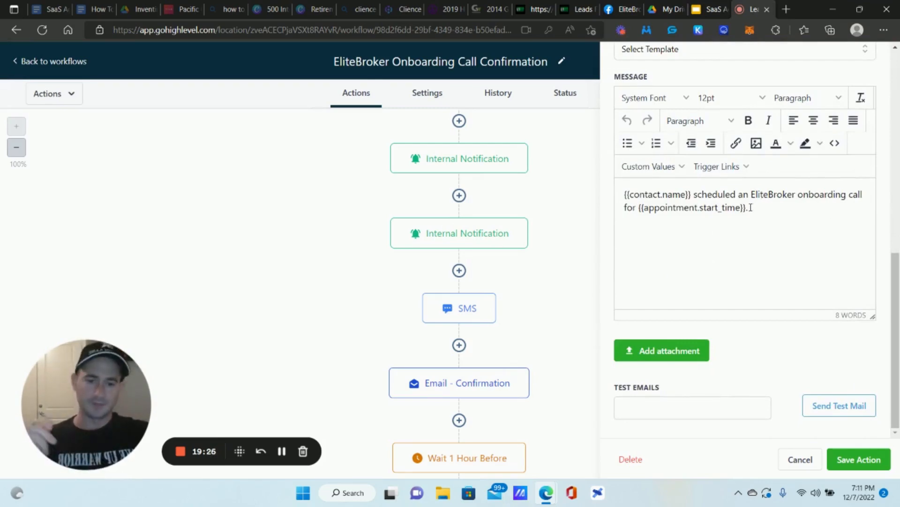
Step: Inspect the Appointment custom values available for the start time in the email notification's message, closing the action without changes
left_click_drag(751, 207, 639, 207)
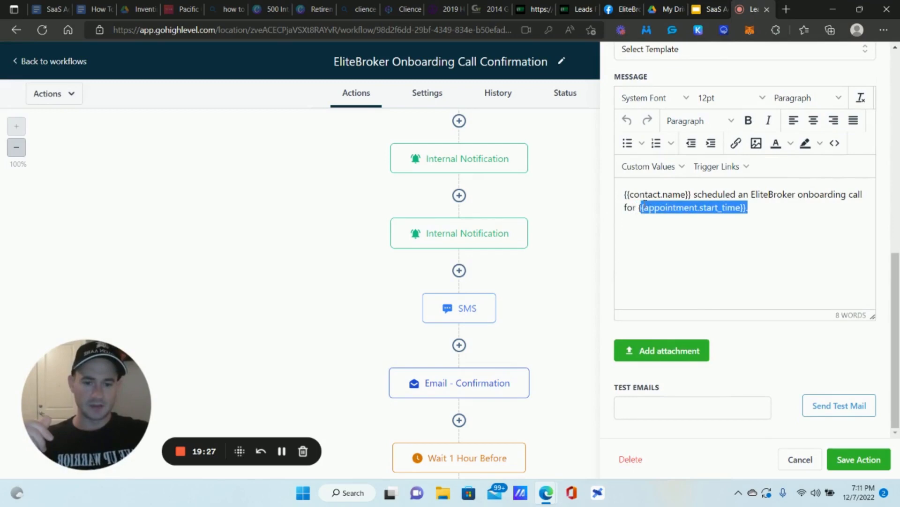
left_click(653, 176)
mouse_move(682, 228)
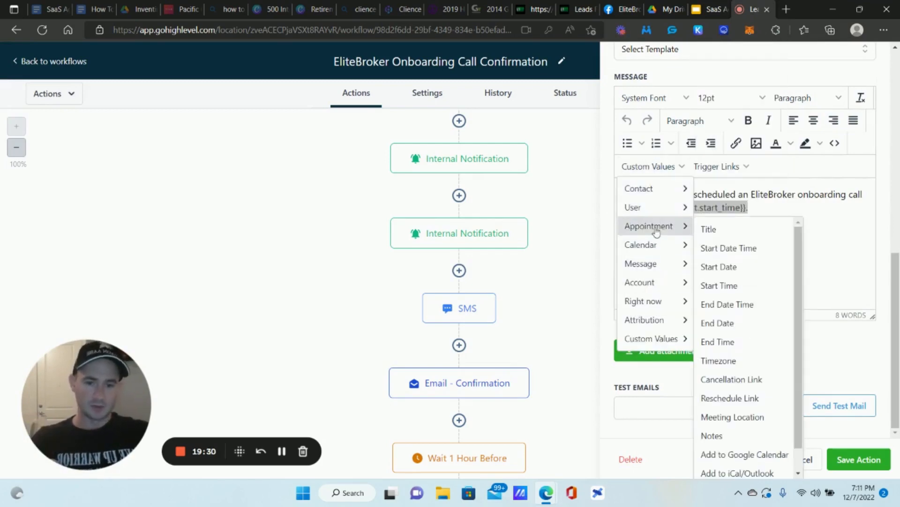
left_click(814, 196)
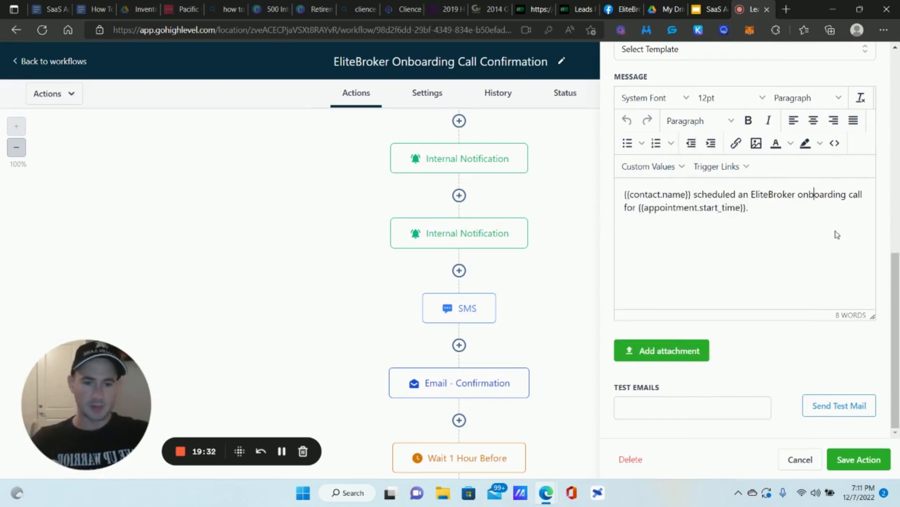
left_click(800, 459)
Step: Review the SMS action's message to the contact, close it without changes, and examine the workflow's remaining email and wait actions
scroll(647, 248, "down", 4)
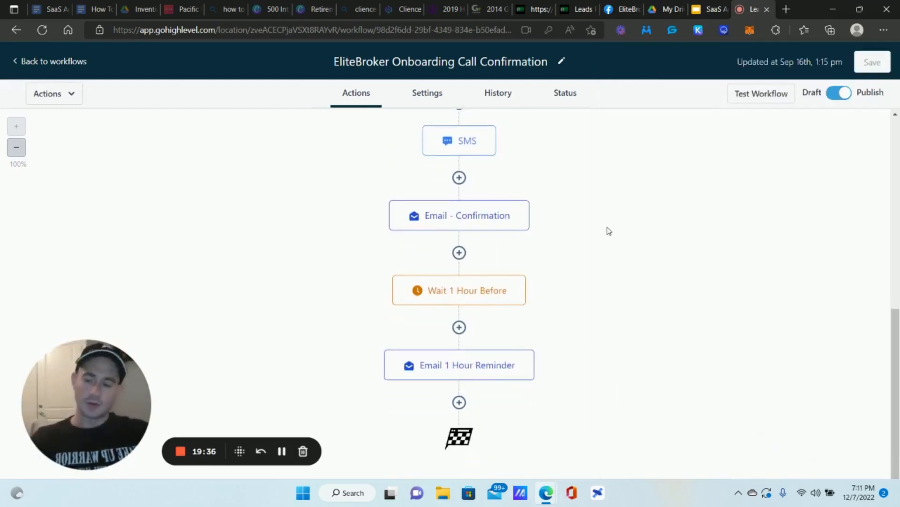
scroll(511, 183, "up", 3)
left_click(454, 284)
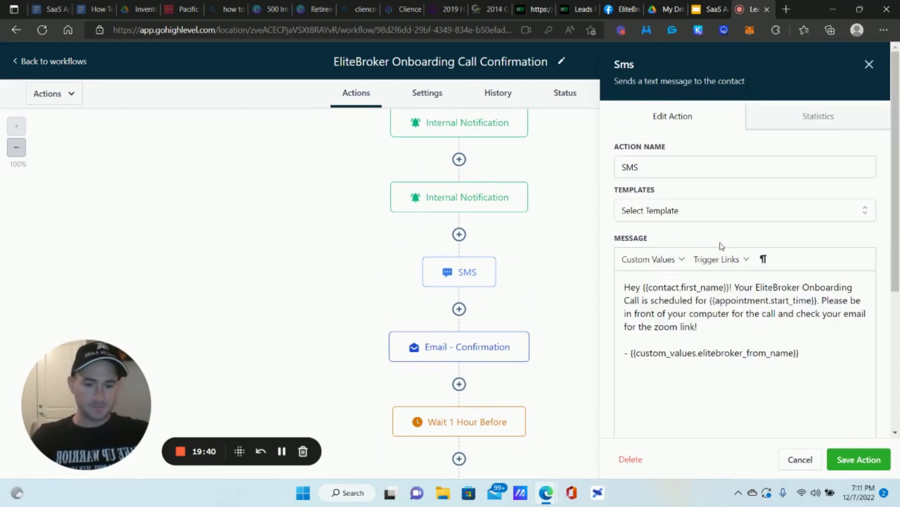
left_click(803, 459)
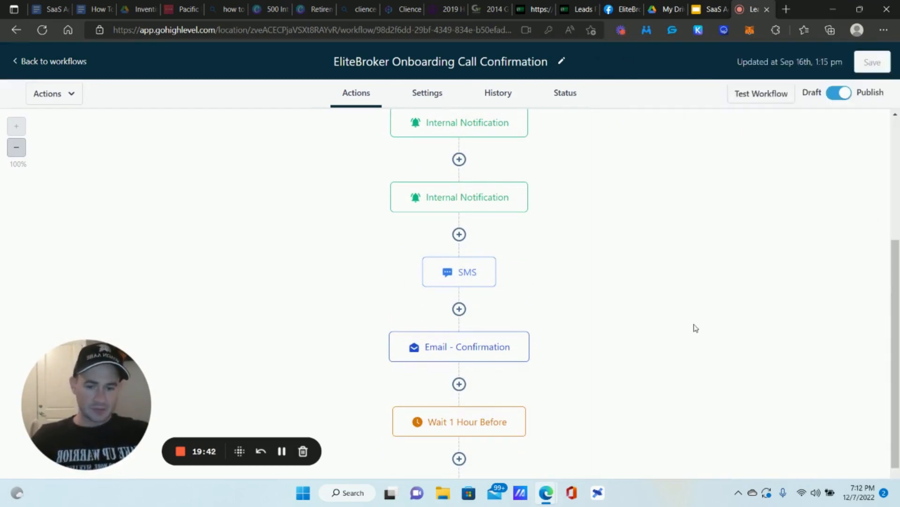
scroll(566, 231, "down", 3)
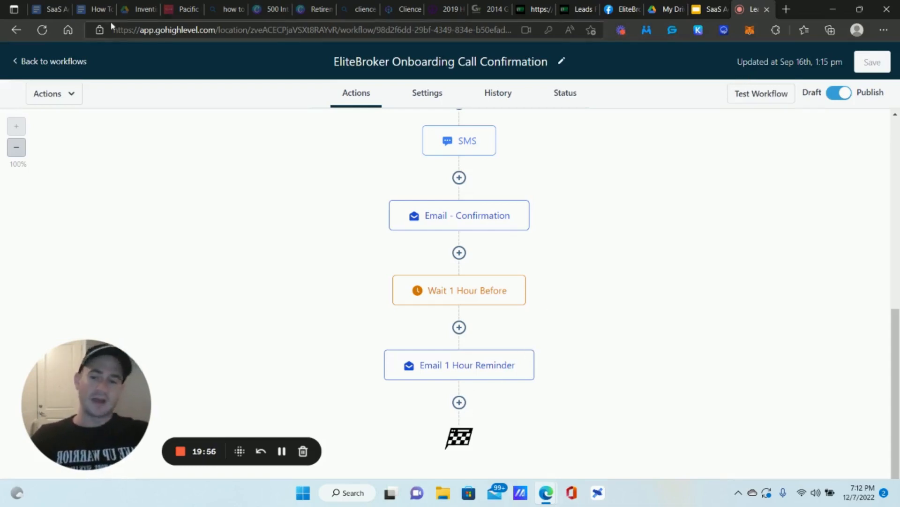
Step: Return to the EliteBroker workflows folder and open the EliteBroker Onboarding Notification workflow from its second page
left_click(55, 64)
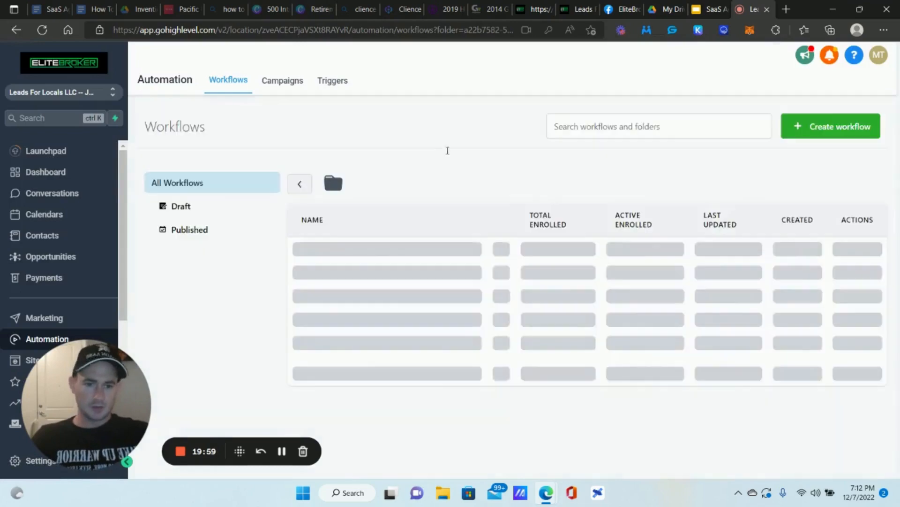
scroll(523, 236, "down", 7)
scroll(524, 236, "up", 3)
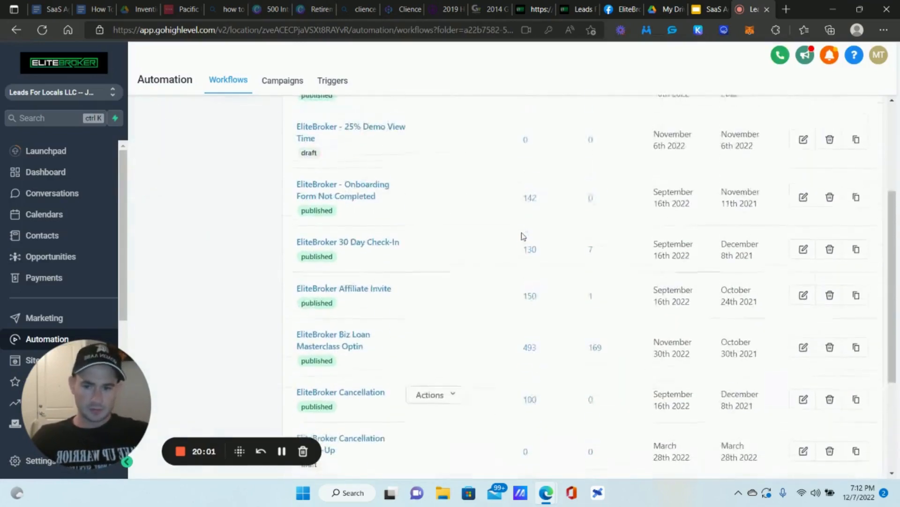
scroll(609, 217, "down", 4)
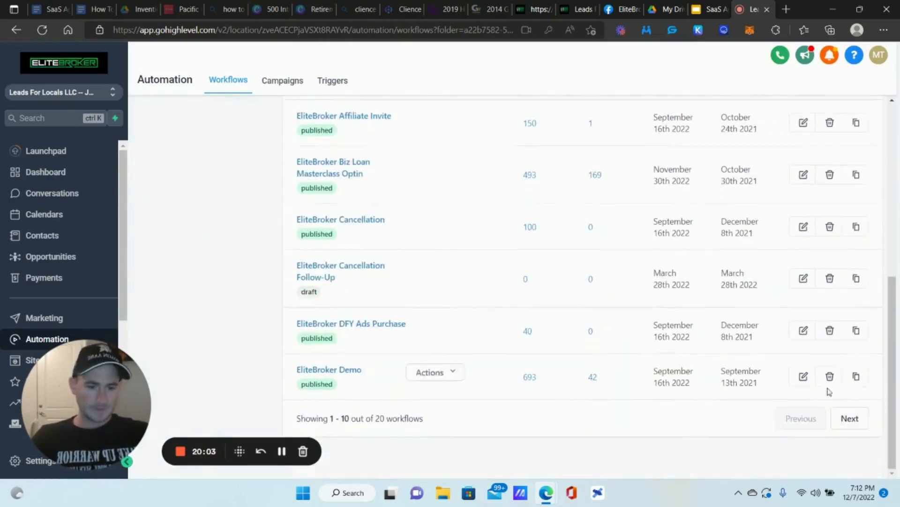
left_click(851, 423)
scroll(505, 250, "down", 5)
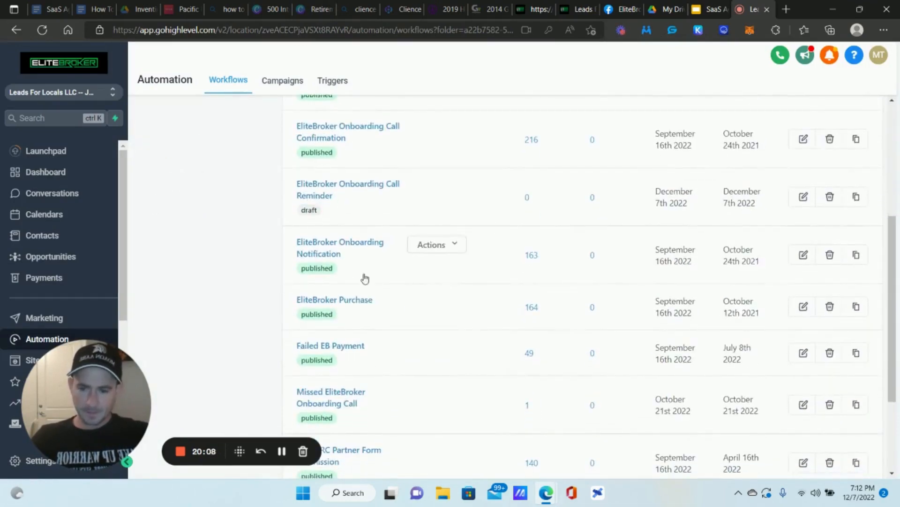
left_click(361, 243)
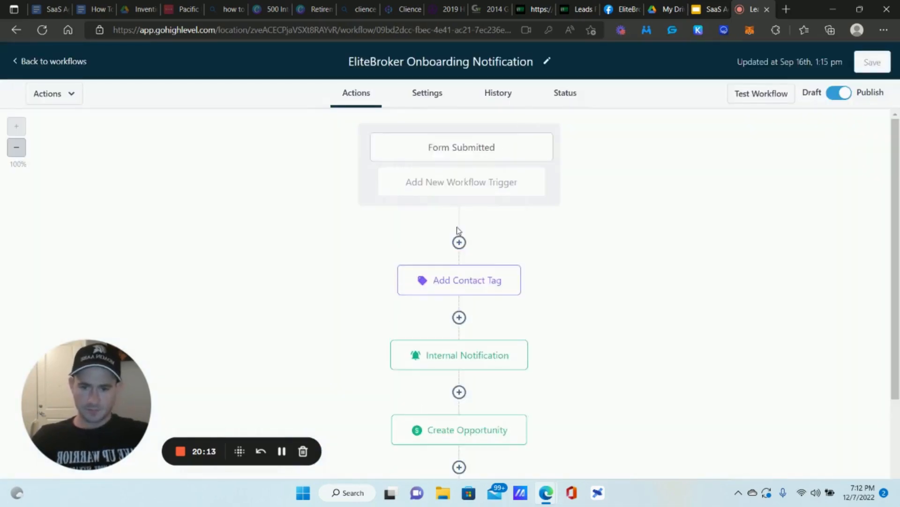
Step: Review the form filter of the Form Submitted trigger and the tag in the Add Contact Tag action, closing both without changes
left_click(462, 144)
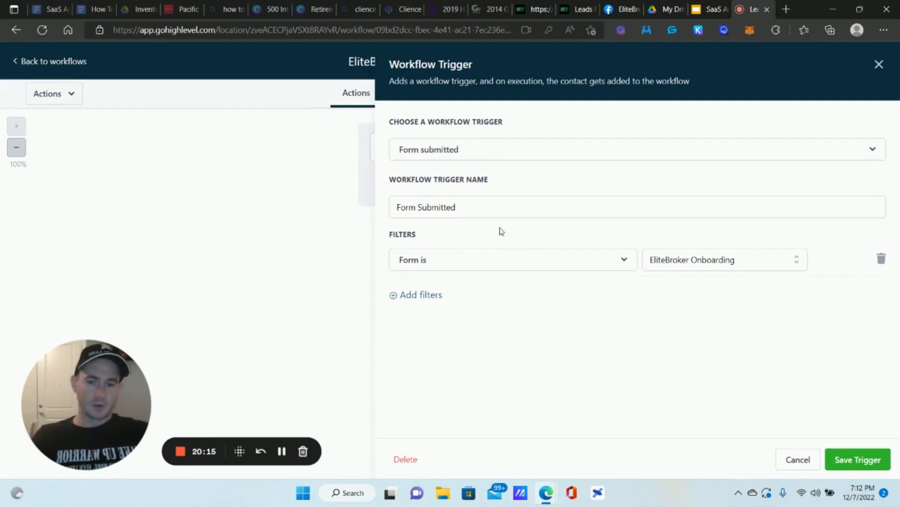
left_click(806, 459)
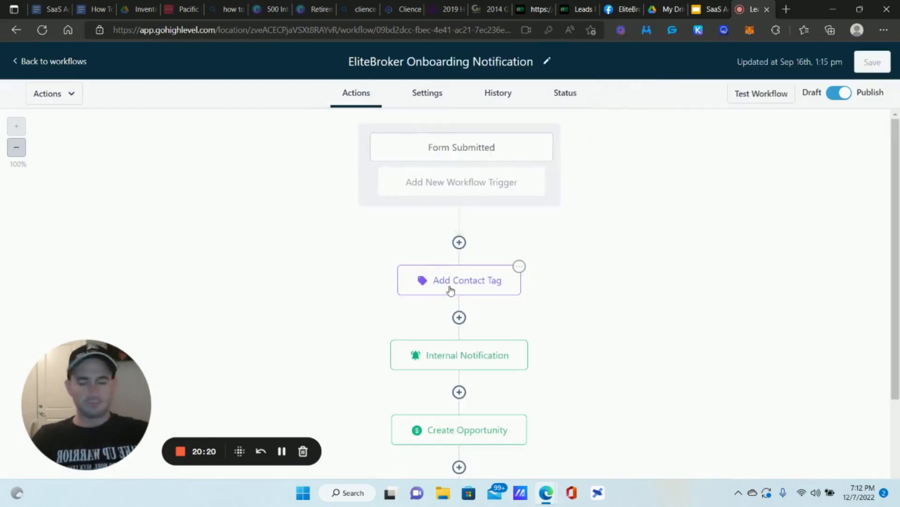
left_click(464, 281)
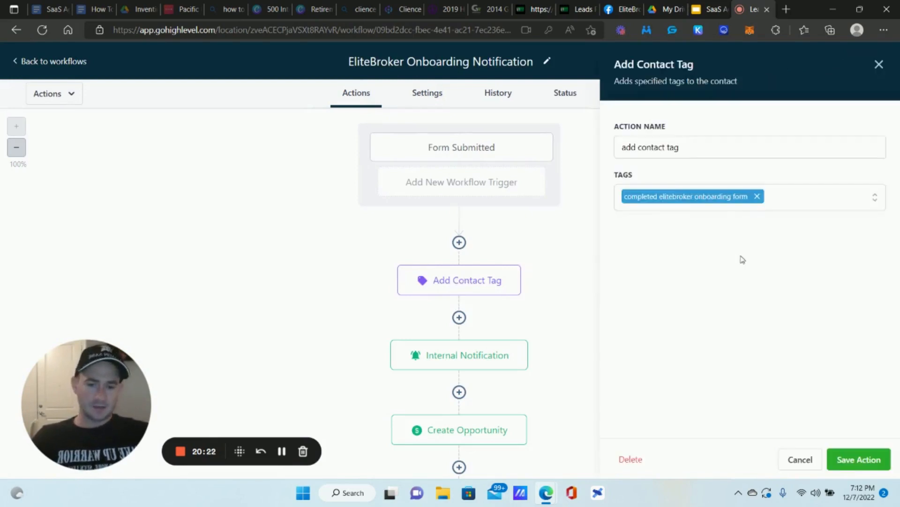
left_click(794, 461)
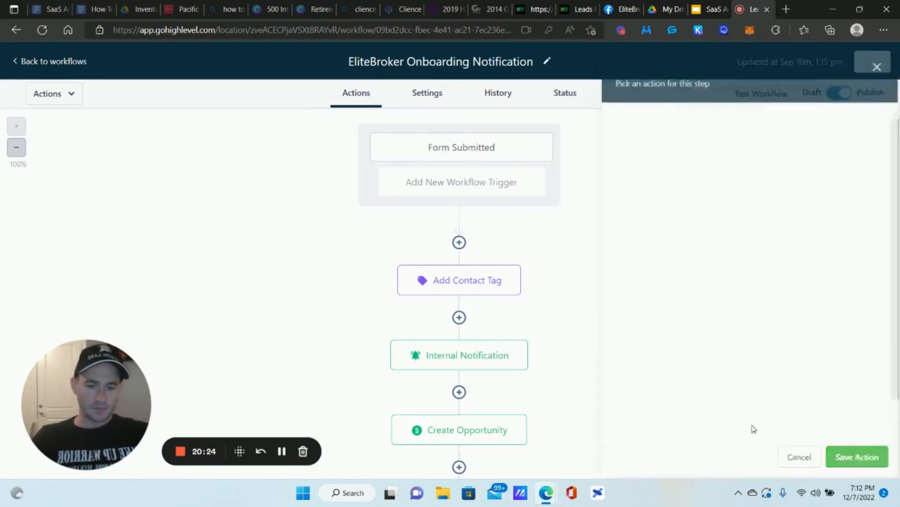
Step: Review the in-app and email Internal Notification actions sent when the onboarding form is submitted
left_click(494, 347)
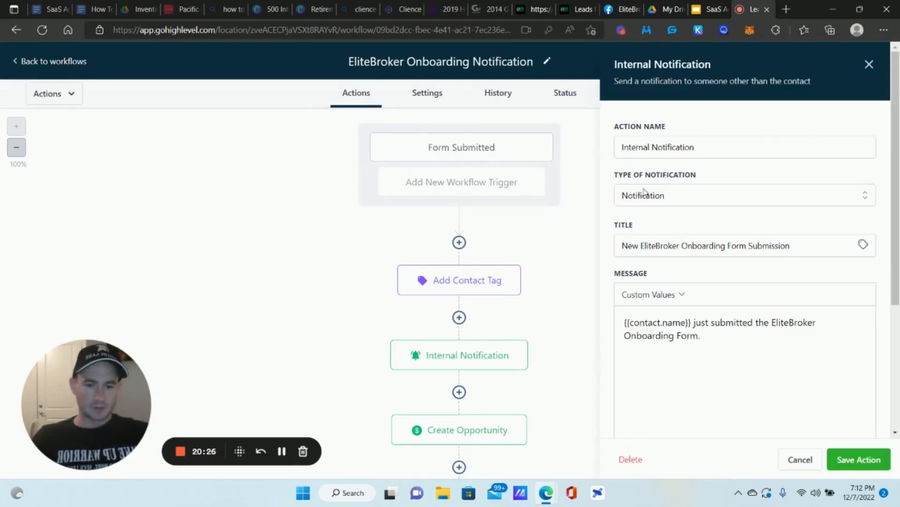
left_click(799, 459)
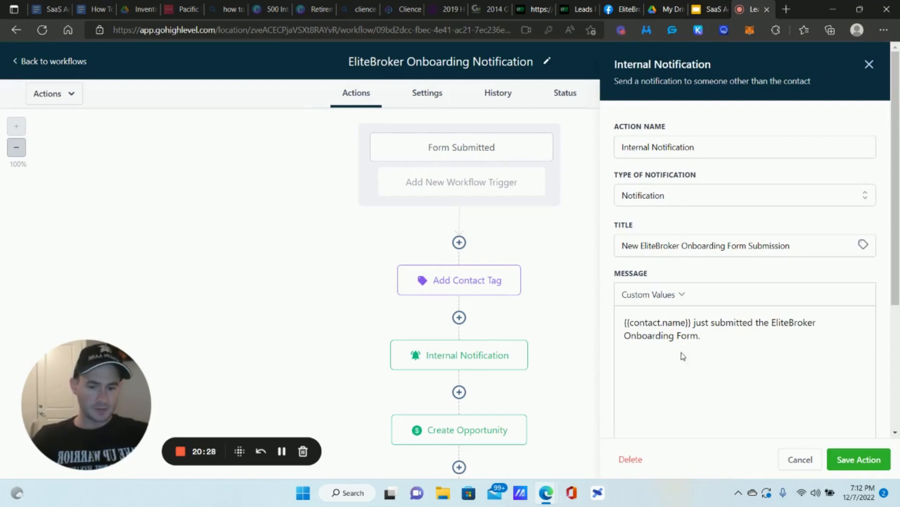
scroll(648, 252, "down", 4)
left_click(469, 312)
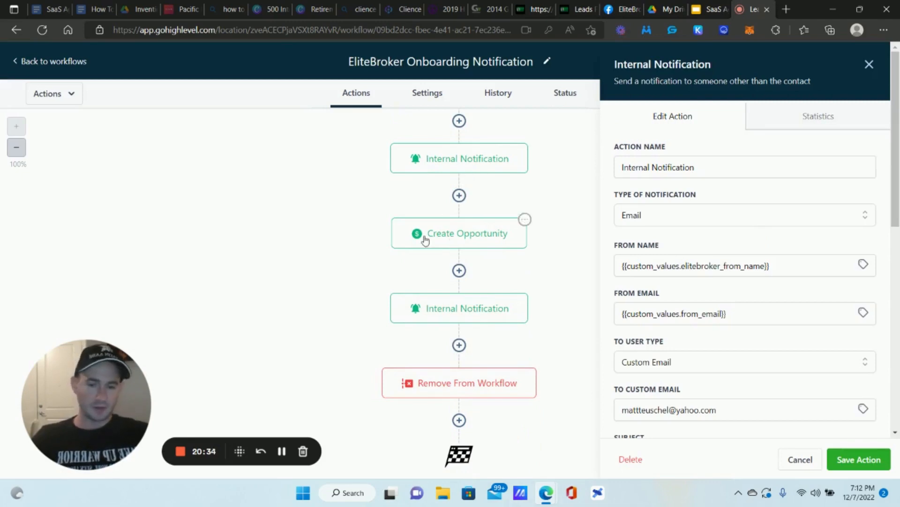
Step: Review the Create Opportunity action's pipeline and stage and the Remove From Workflow action's target workflow, leaving both unchanged
left_click(462, 233)
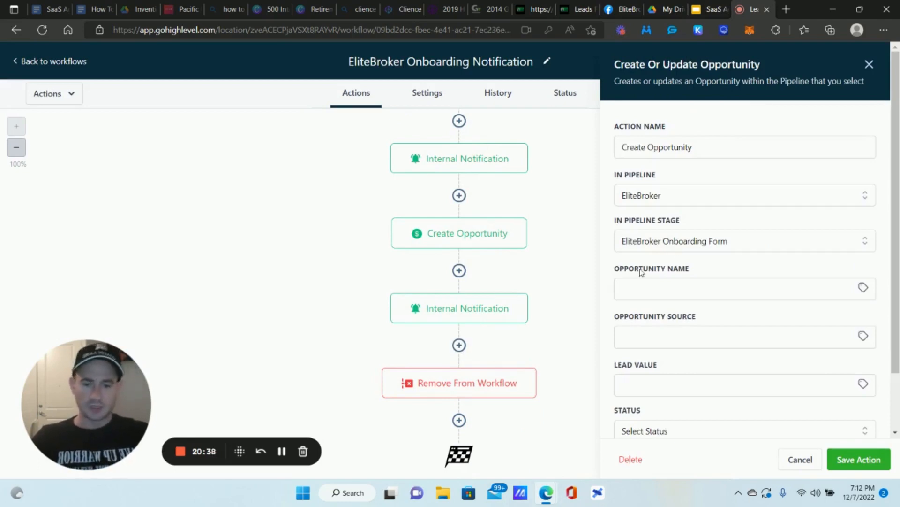
scroll(469, 291, "down", 1)
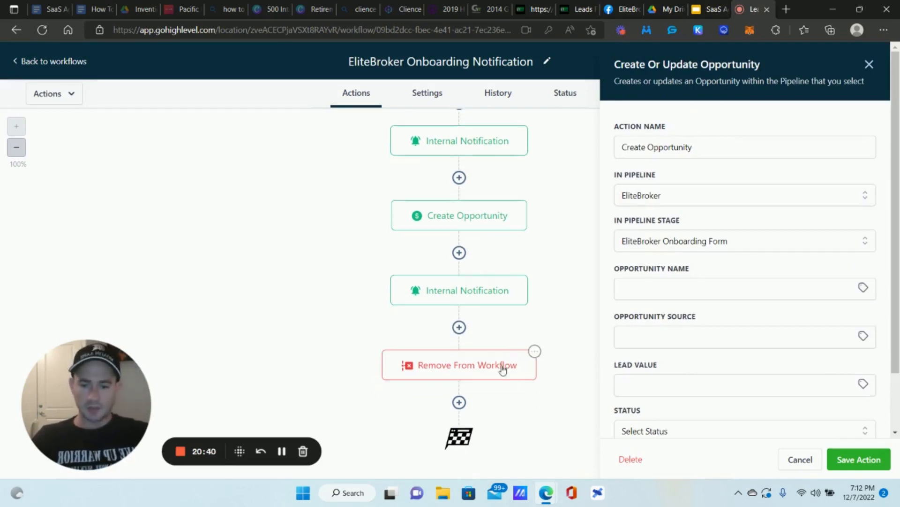
left_click(502, 375)
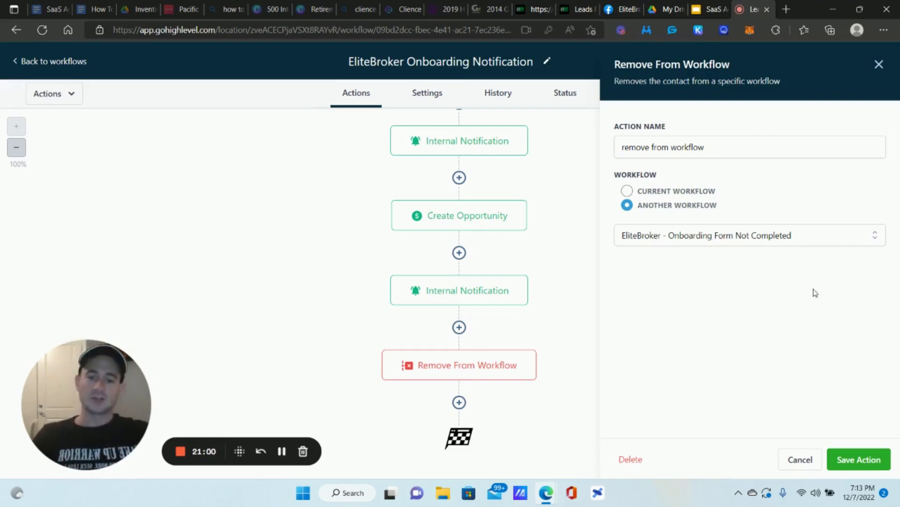
left_click(804, 460)
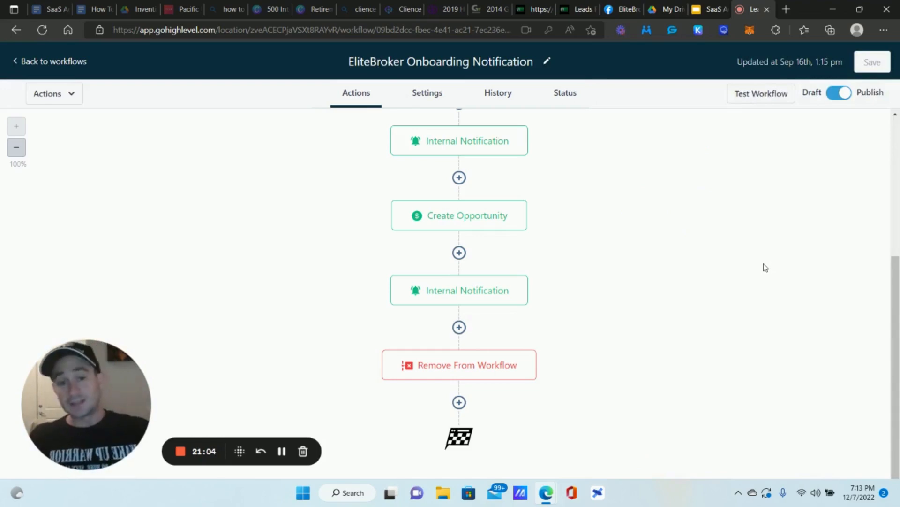